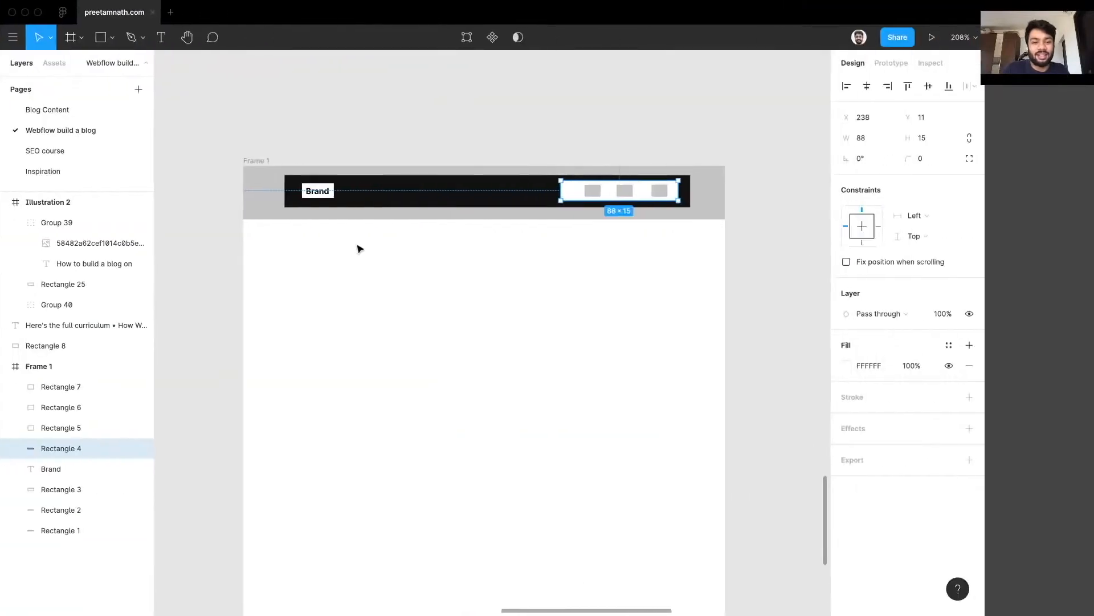
Step: View the course curriculum list on the design canvas and switch to the Webflow blog project in the browser
scroll(328, 255, left, 3)
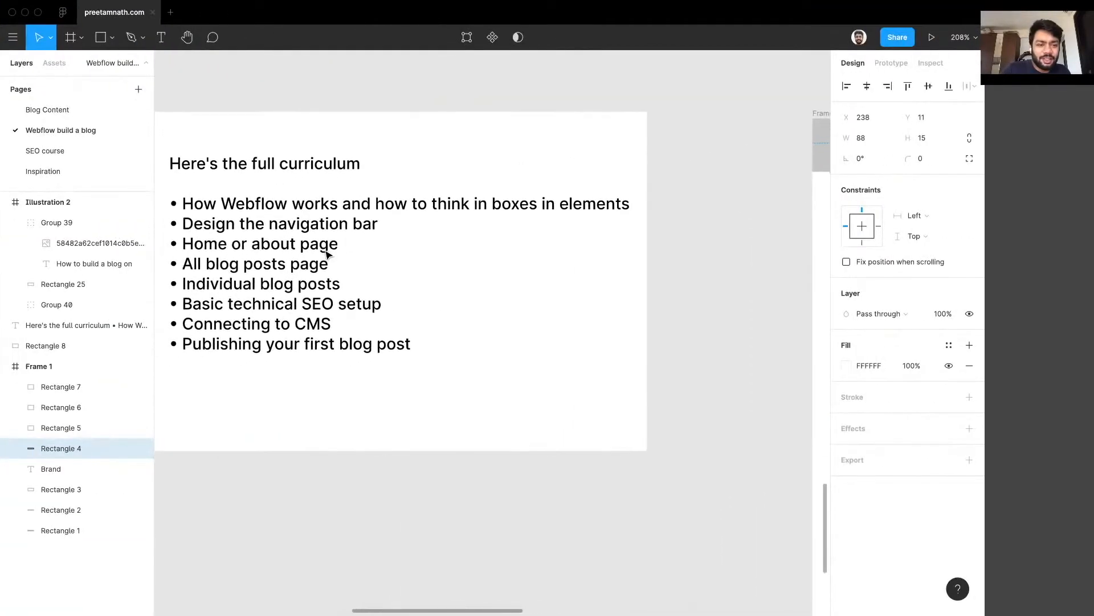
key(super+Tab)
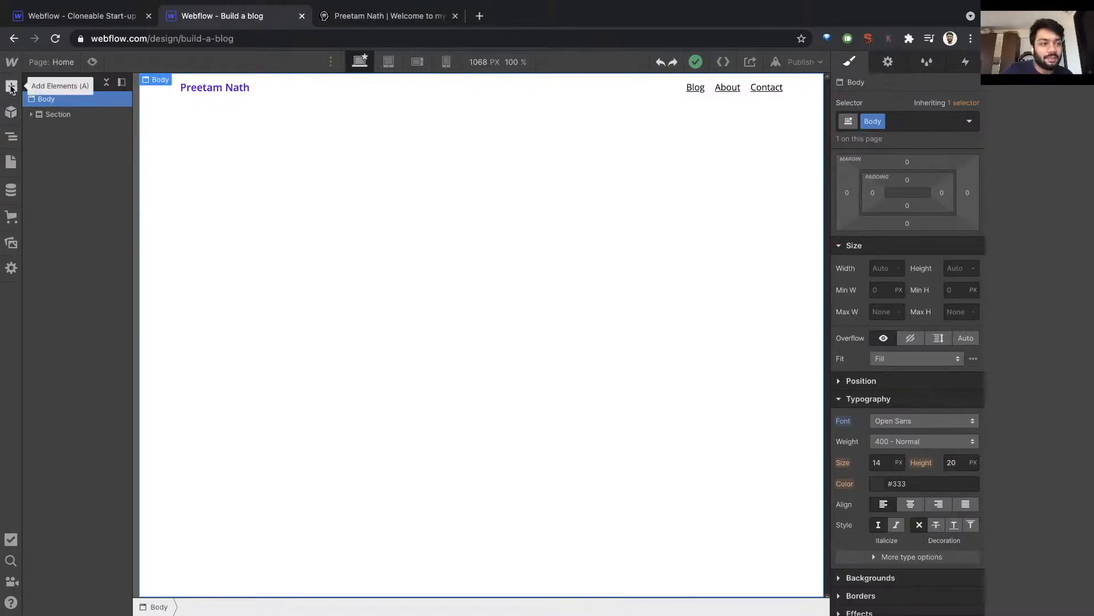
Step: Examine the available elements, the project's page list and the nested structure of the existing navigation section
click(12, 86)
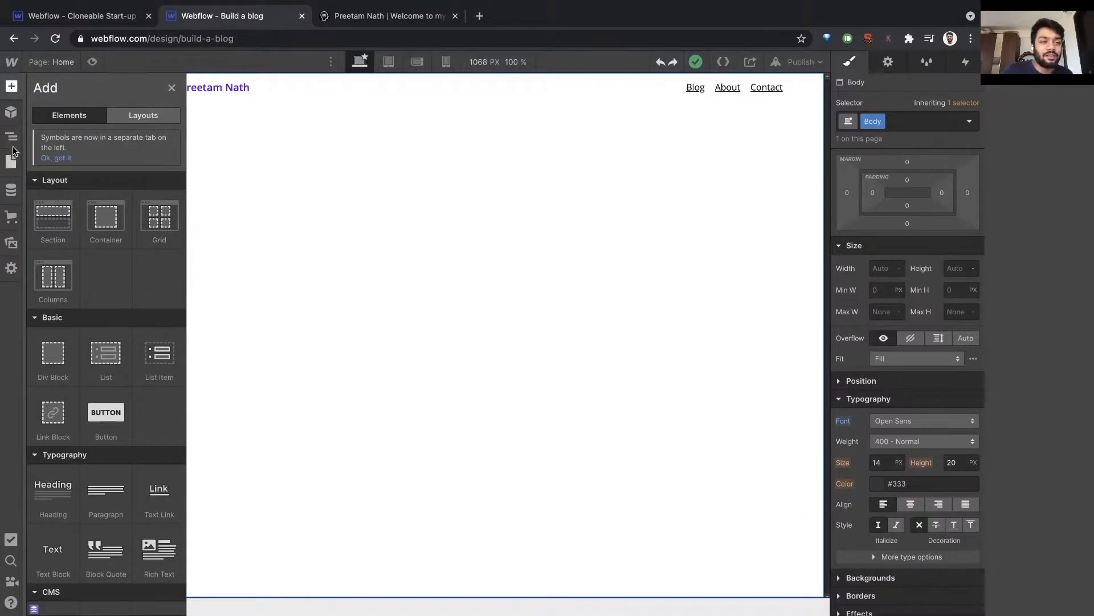
click(11, 89)
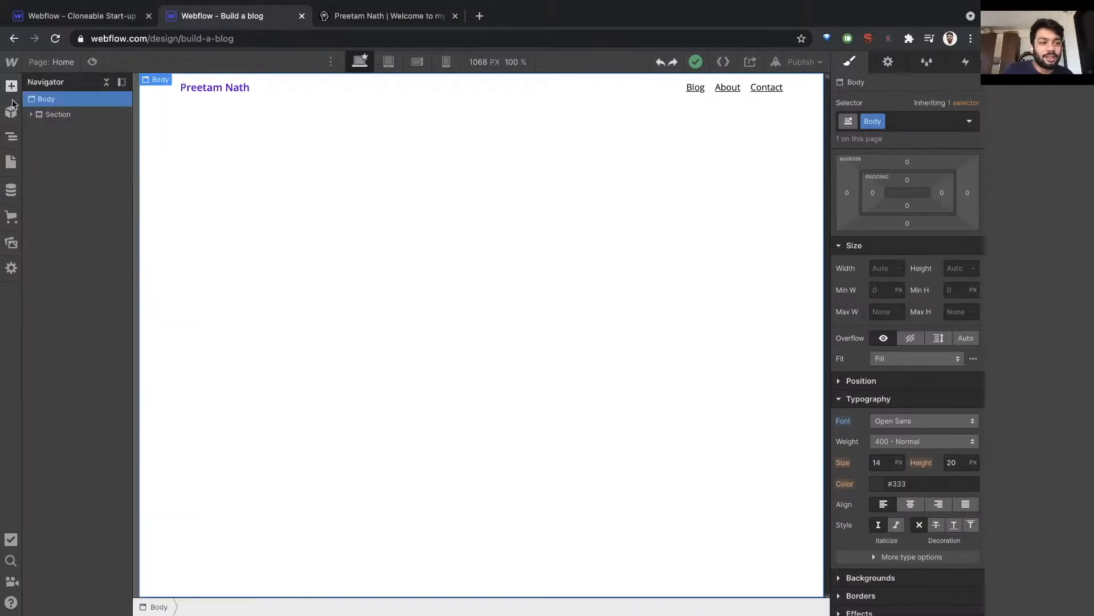
click(12, 138)
click(12, 139)
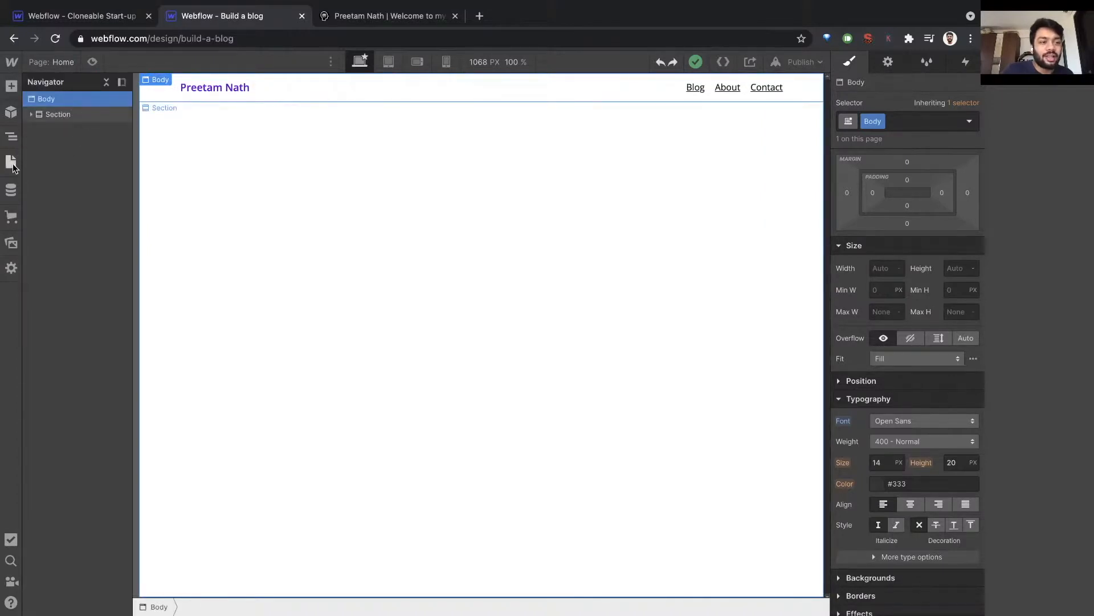
click(11, 163)
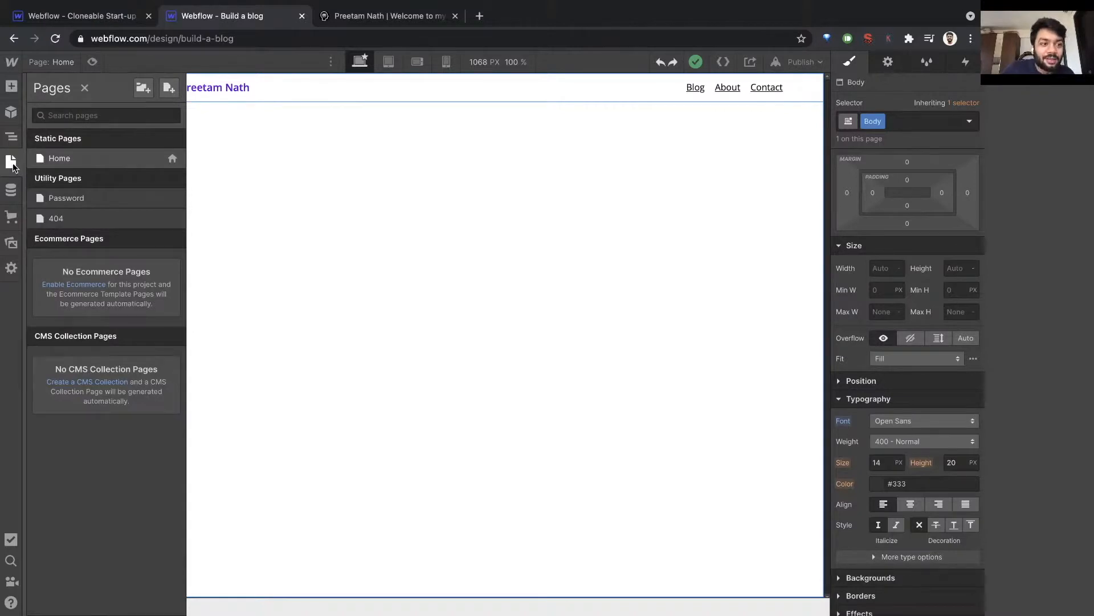
click(13, 147)
click(31, 115)
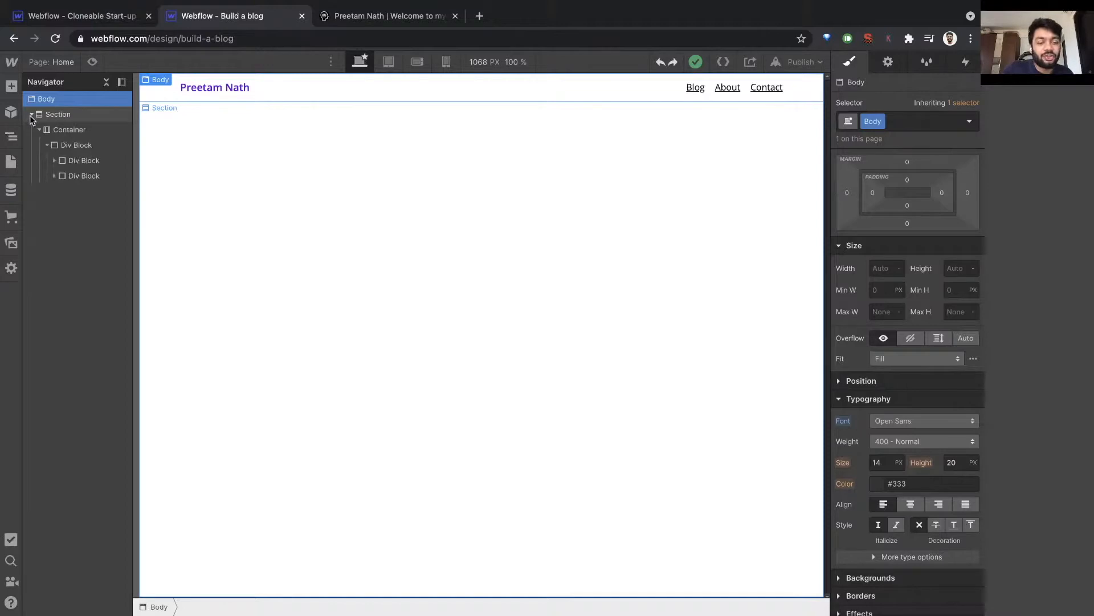
click(32, 115)
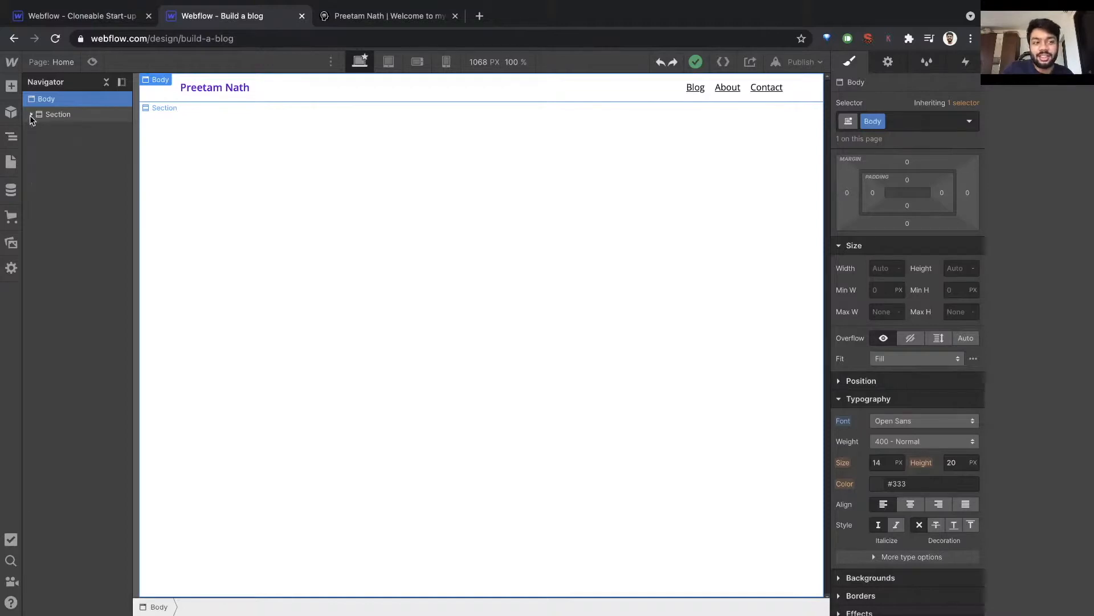
Step: Add a new section below the navigation bar with a container and a nested div block, and expand its structure
click(12, 87)
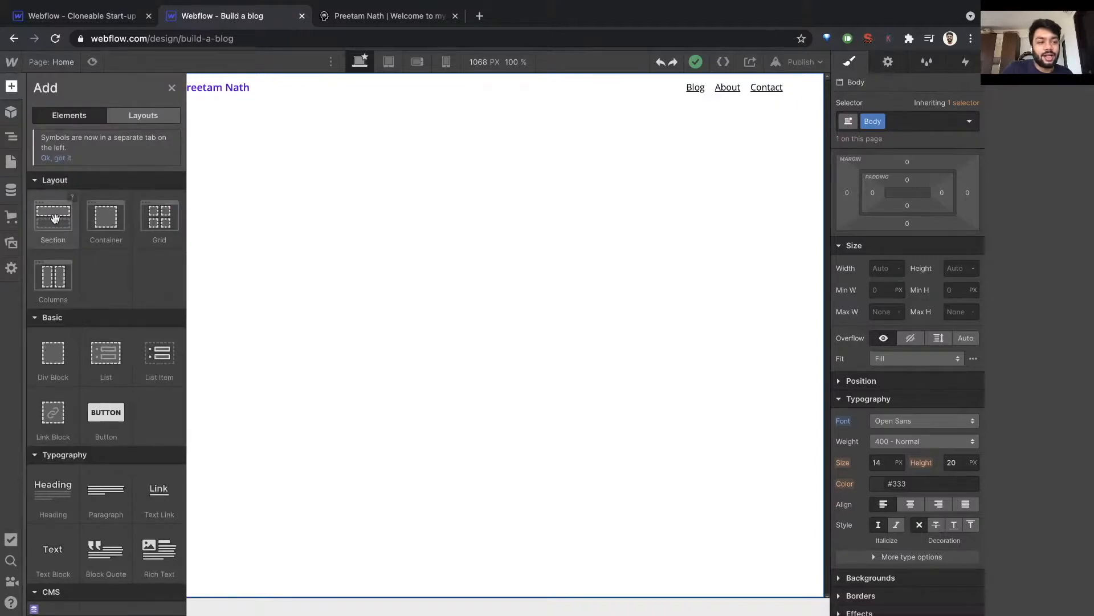
drag(55, 218, 43, 145)
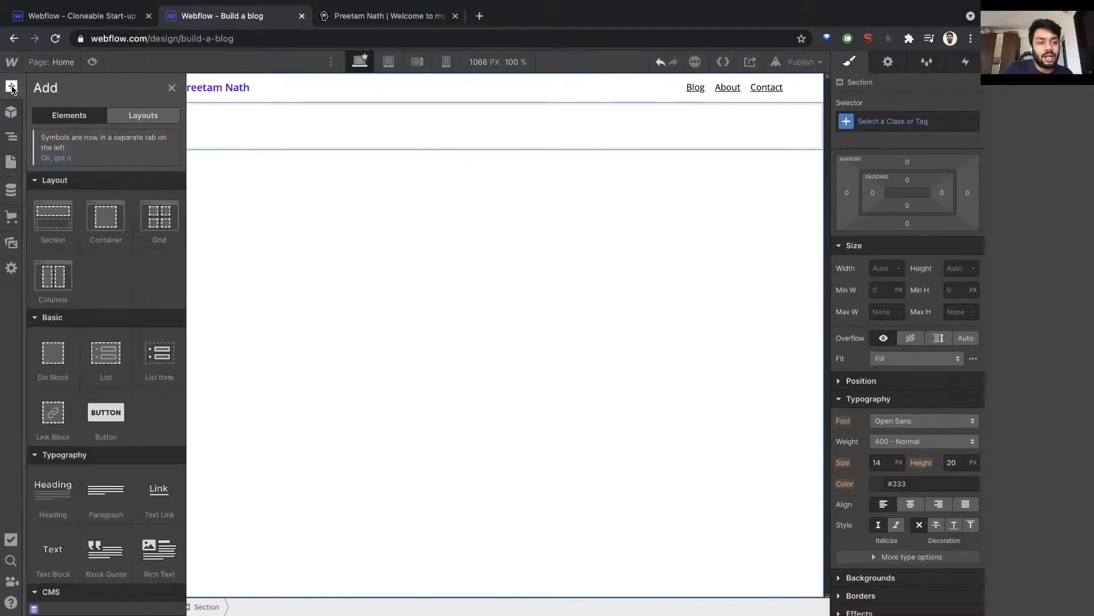
click(91, 204)
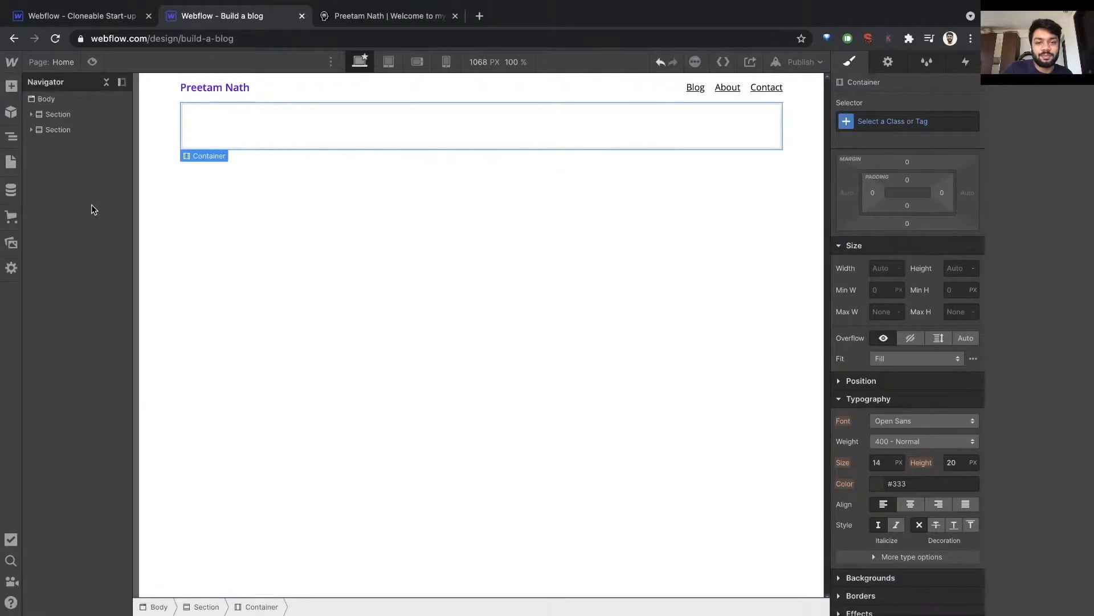
click(11, 86)
click(48, 338)
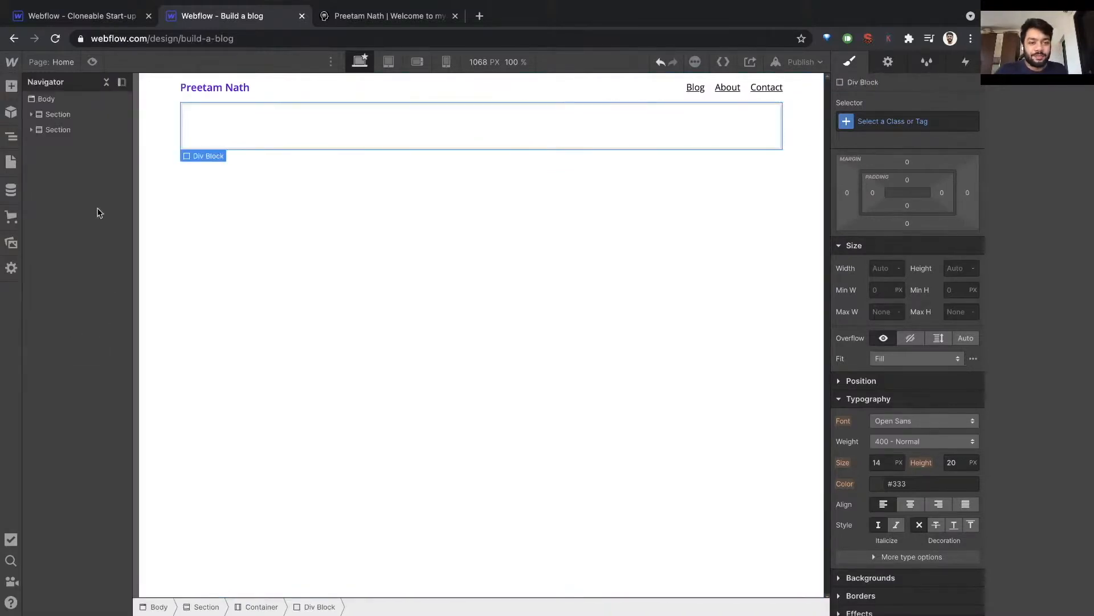
click(32, 130)
click(38, 144)
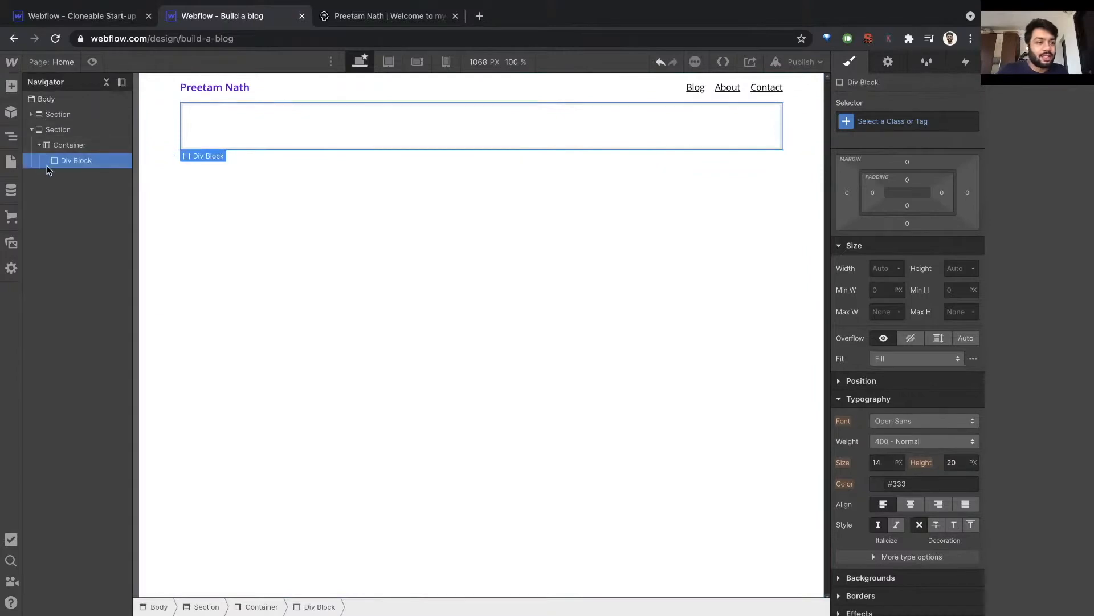
Step: Review the layout of the published personal website's home page as a reference, and return to the Webflow project
click(359, 16)
scroll(235, 170, down, 4)
scroll(403, 188, down, 10)
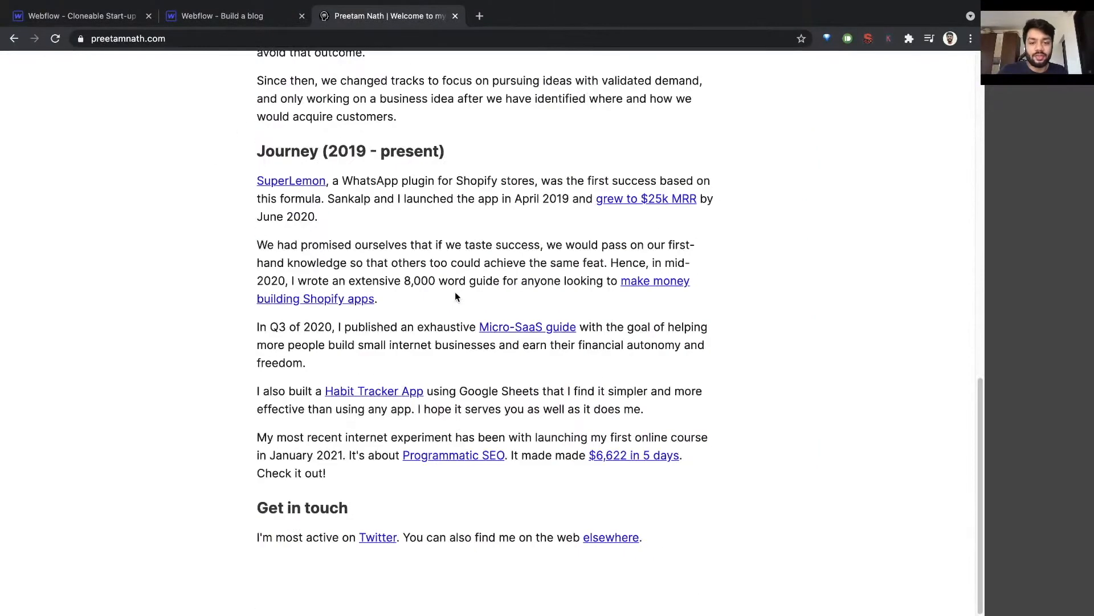
scroll(455, 294, up, 15)
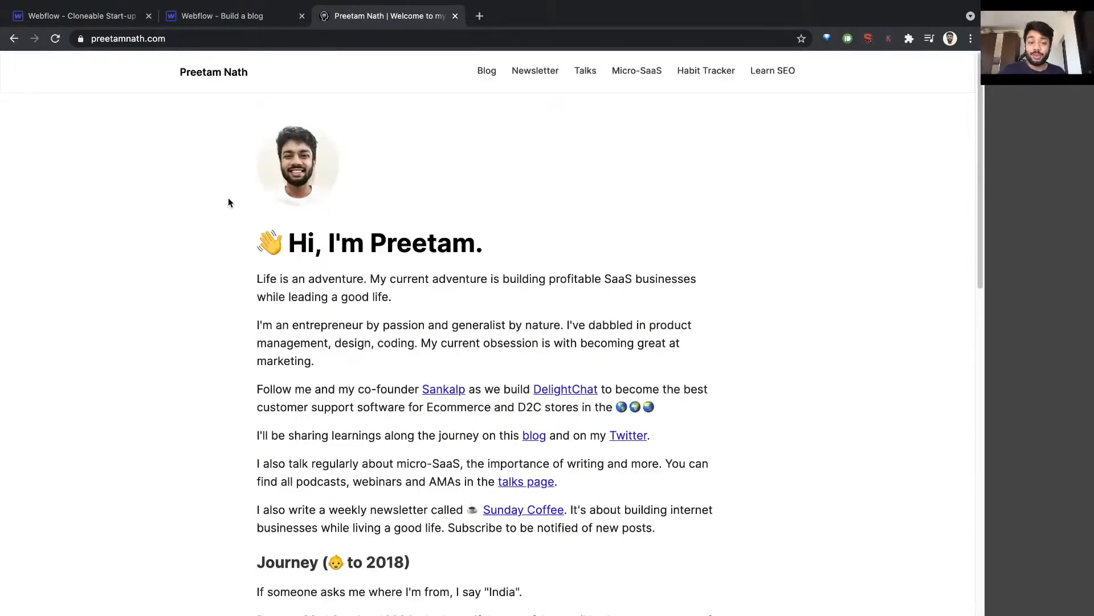
scroll(242, 190, down, 2)
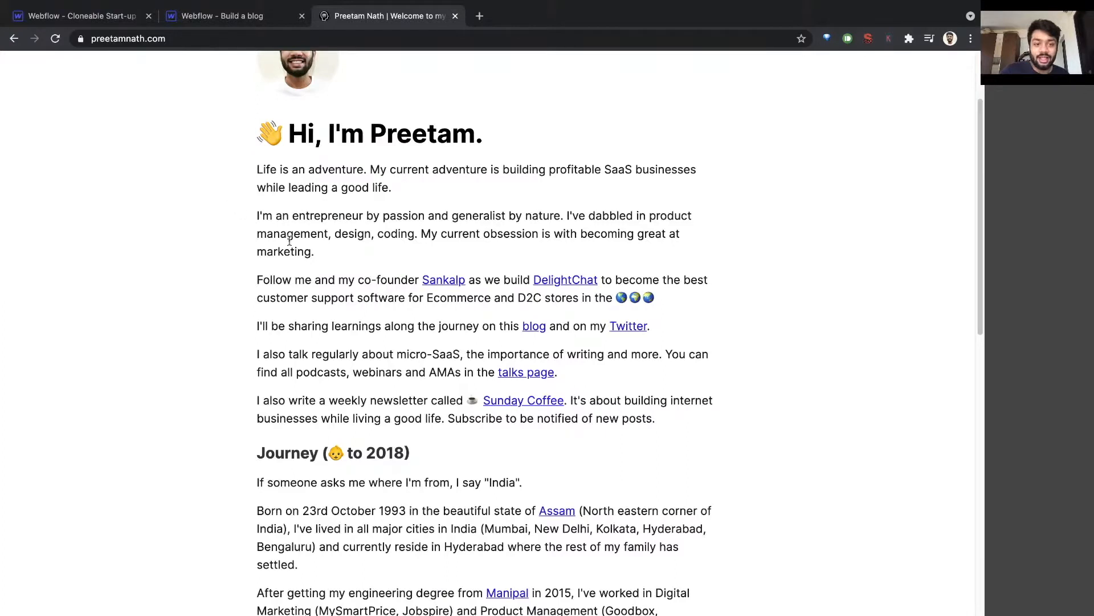
click(250, 17)
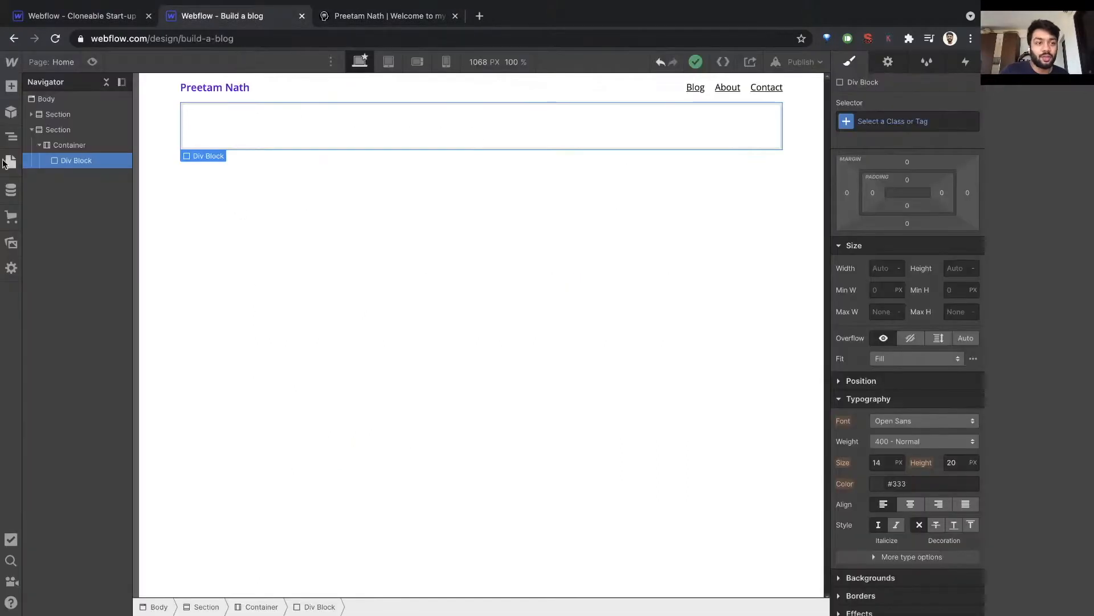
Step: Add an image placeholder and an H1 heading inside the new section's div block
click(12, 89)
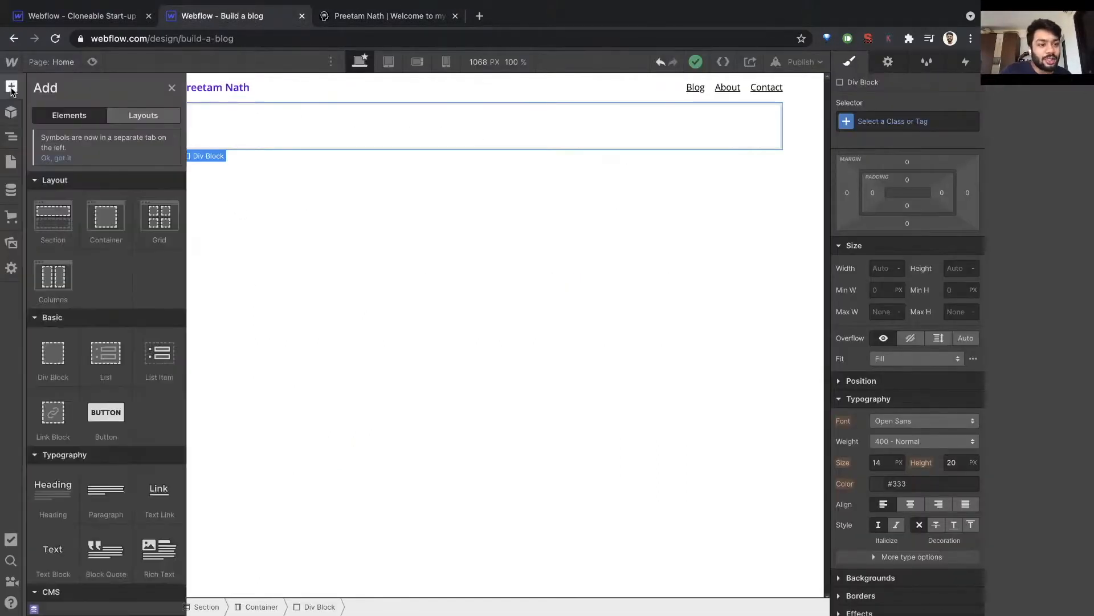
scroll(104, 297, down, 4)
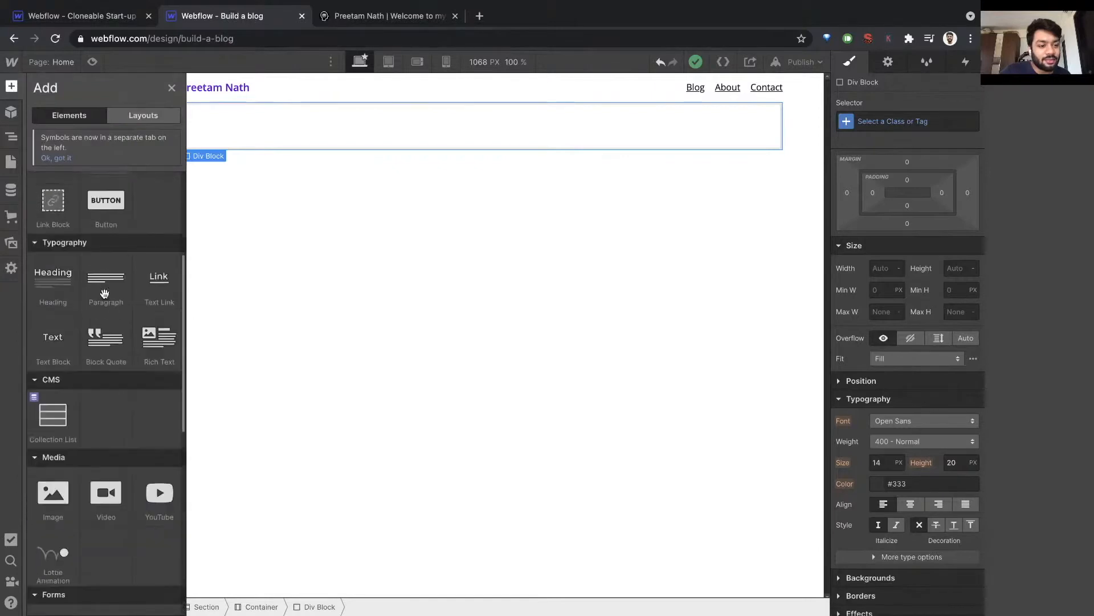
click(54, 500)
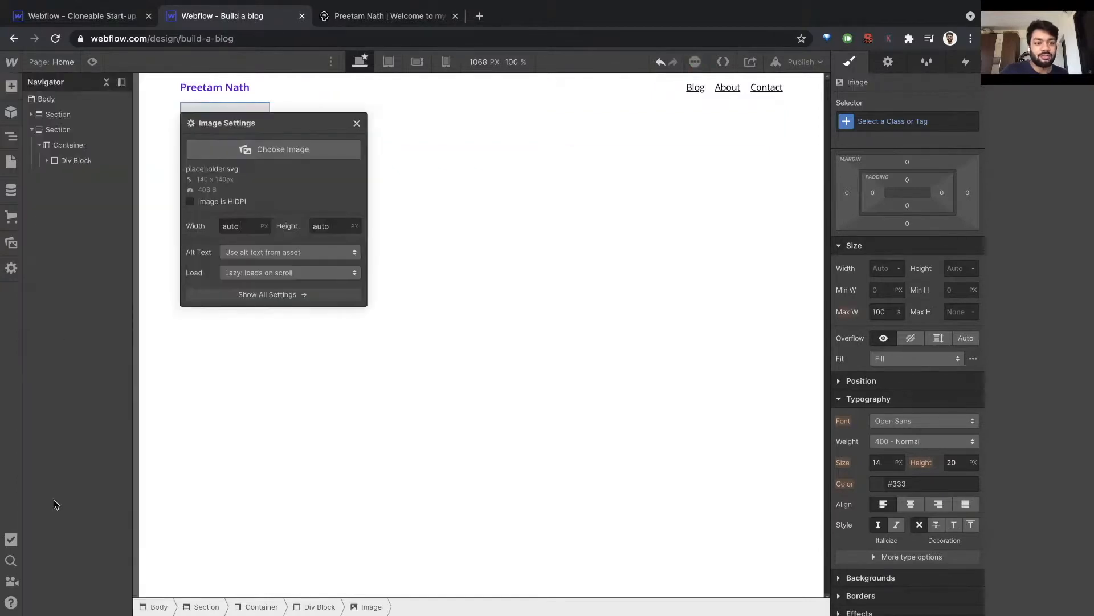
click(11, 89)
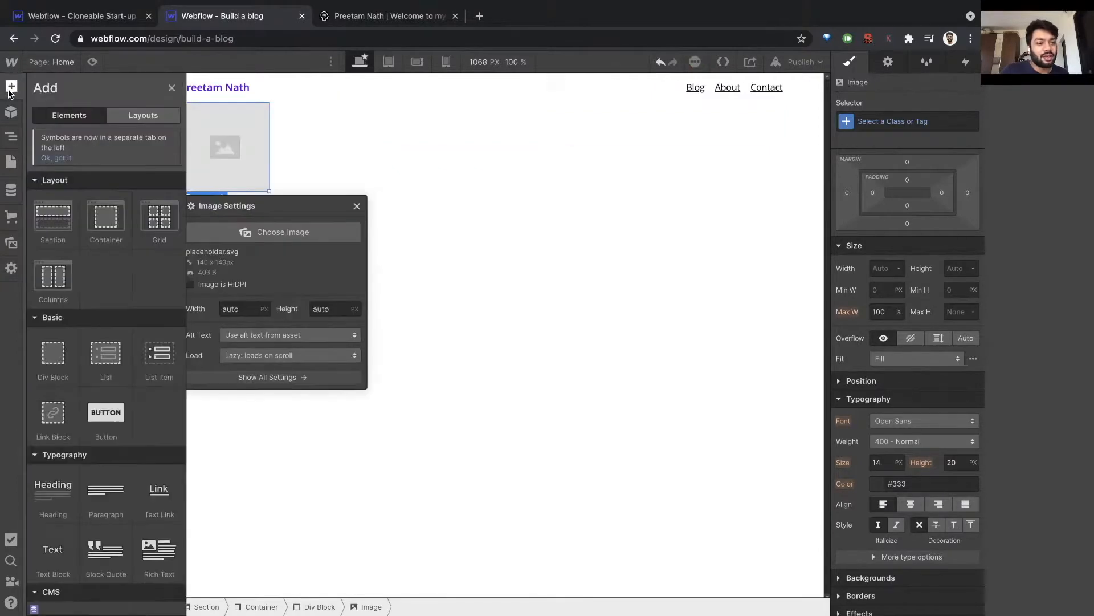
scroll(46, 378, down, 2)
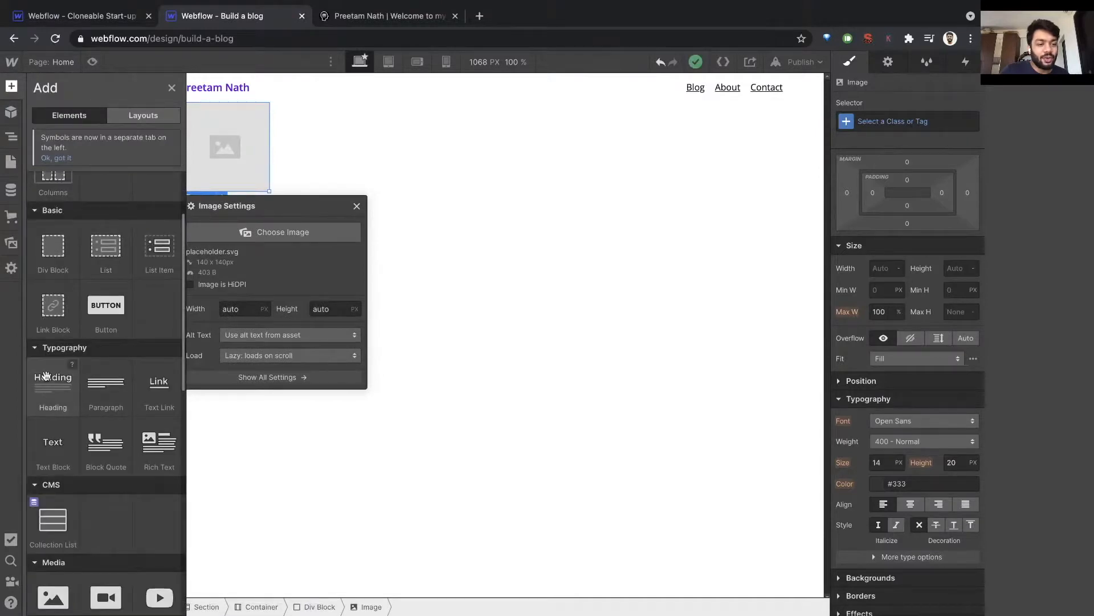
scroll(49, 370, down, 1)
click(50, 365)
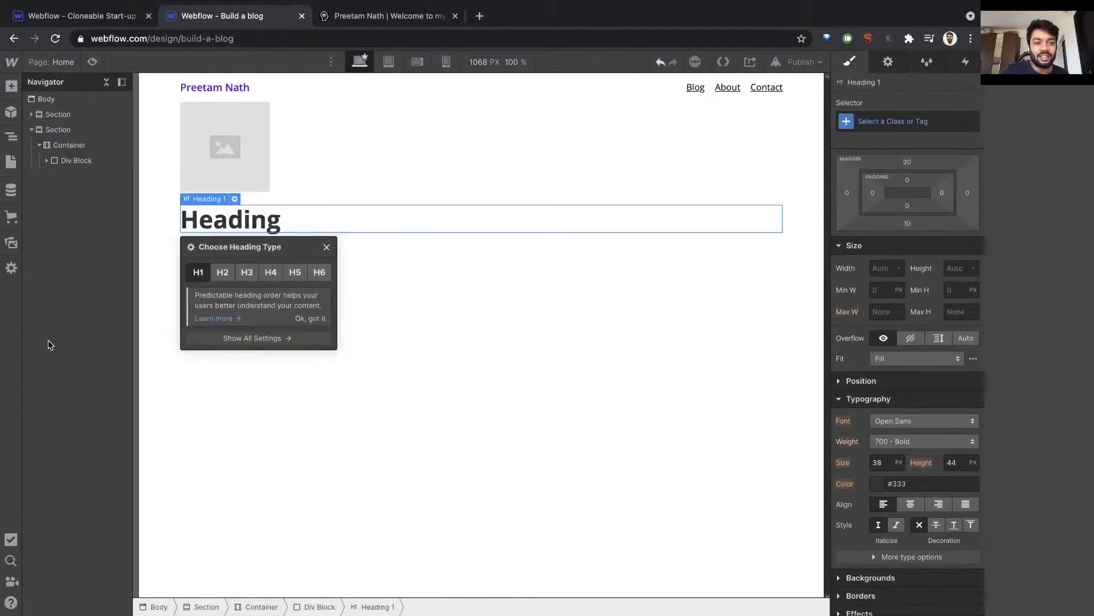
Step: Add a paragraph element below the heading in the div block
click(17, 87)
scroll(84, 259, down, 3)
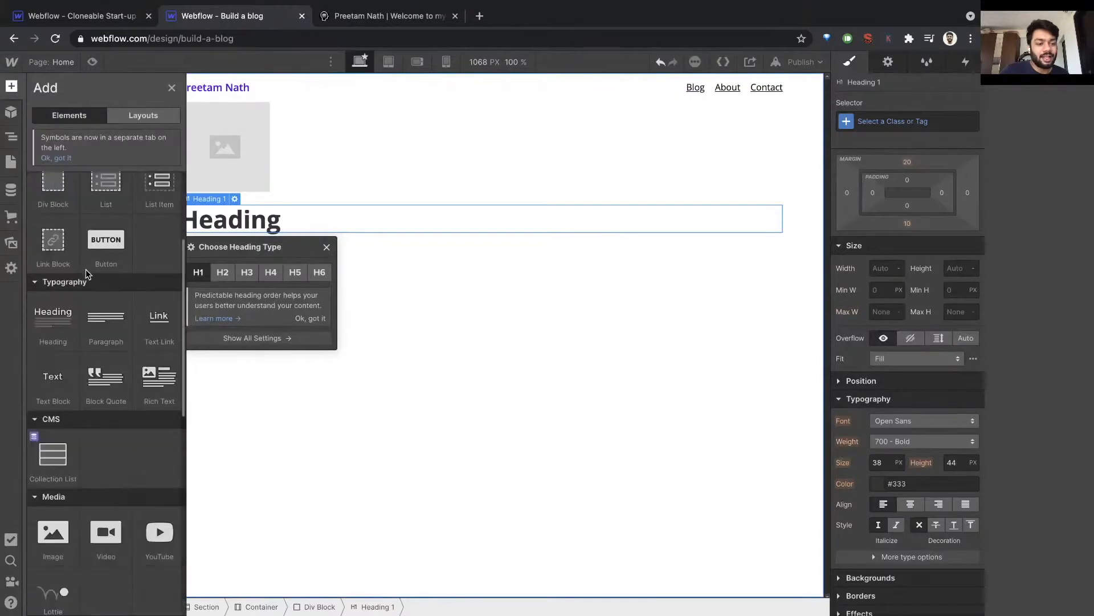
click(95, 327)
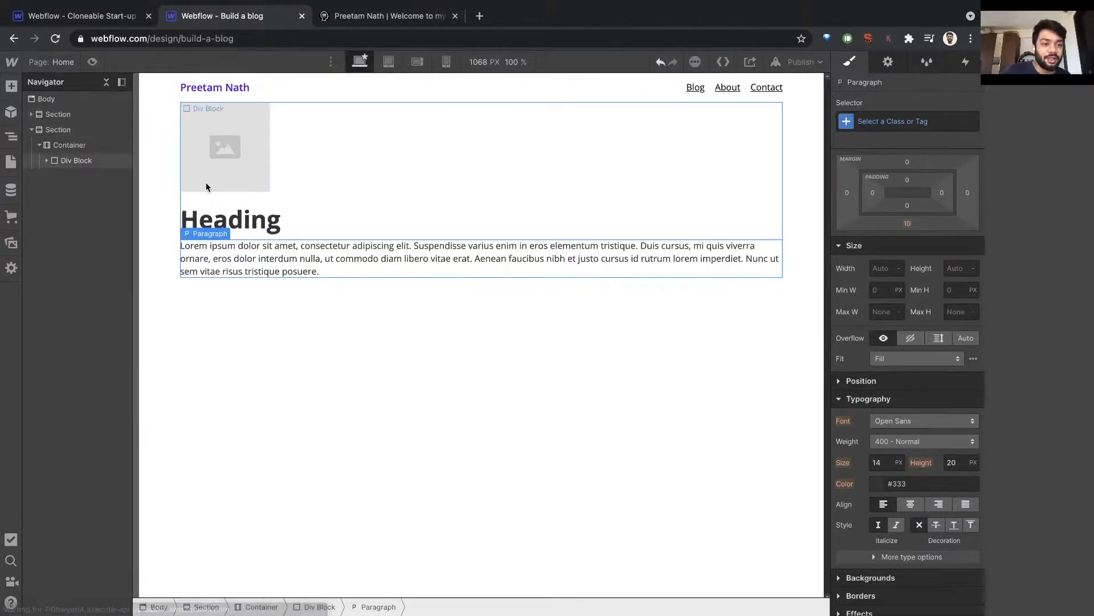
Step: Add a rich text block at the end of the new section's div block
click(62, 160)
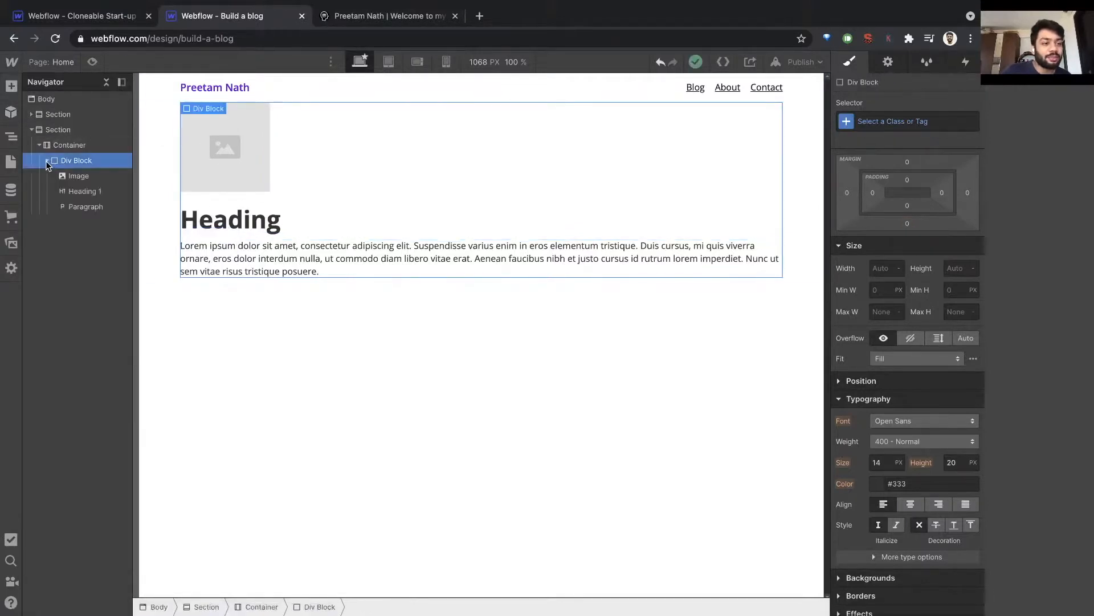
click(12, 86)
scroll(54, 273, down, 4)
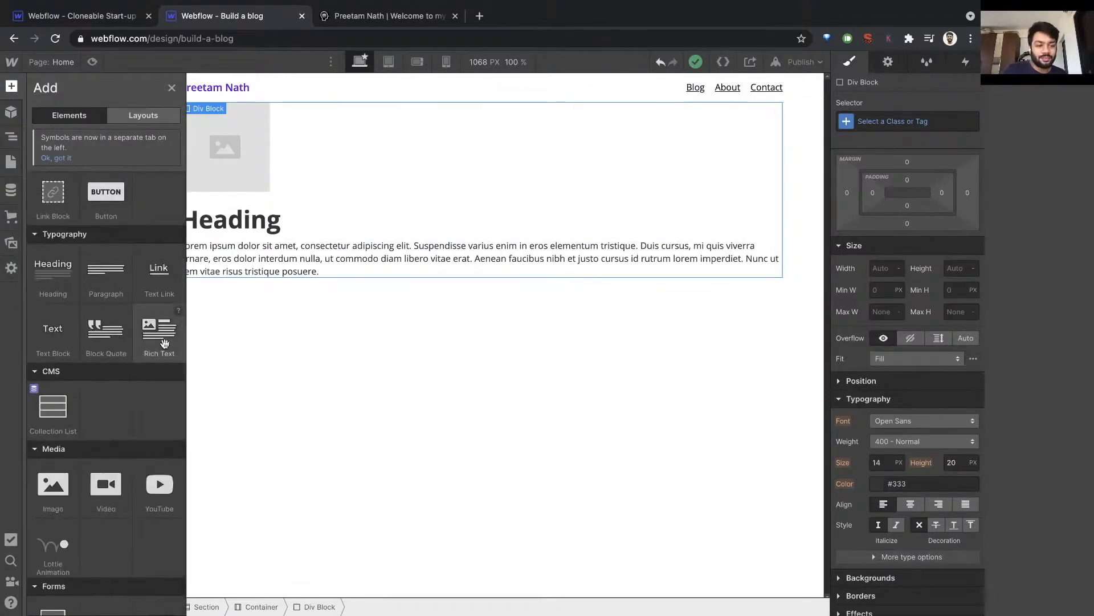
click(164, 342)
Step: Replace all placeholder content in the rich text block with "Hey this is the heading" and format it as H1
double_click(306, 333)
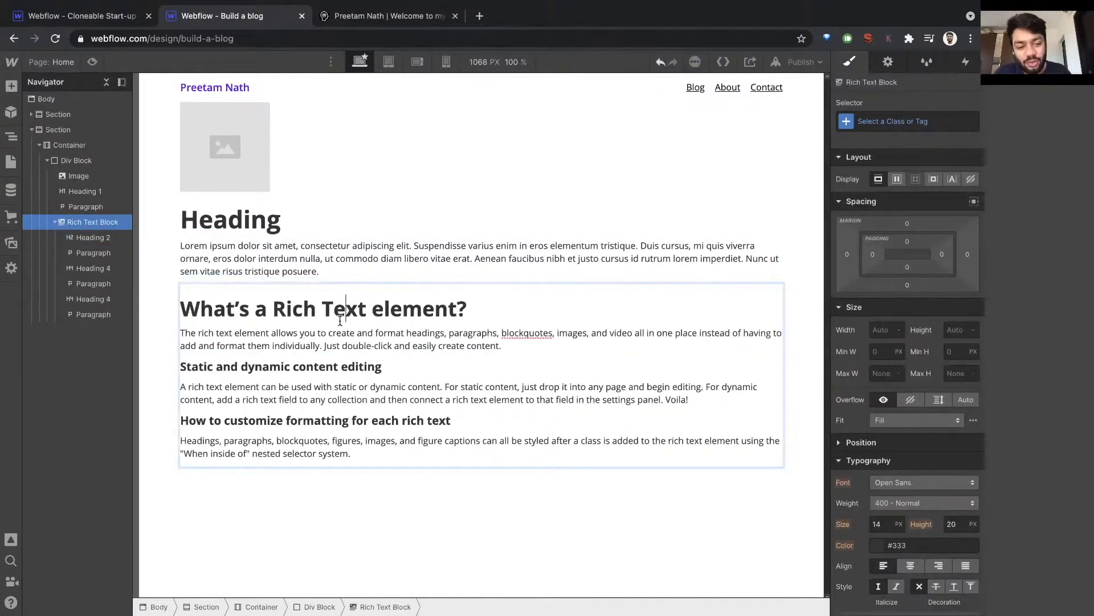
key(ctrl+a)
text(Hey th)
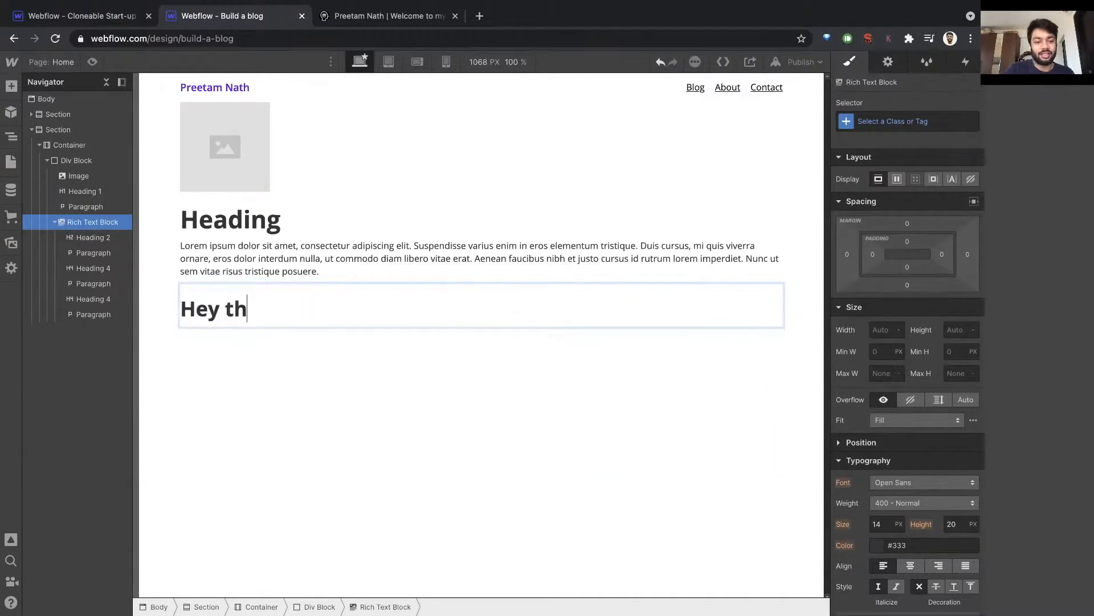
text(is is the heading)
key(ctrl+a)
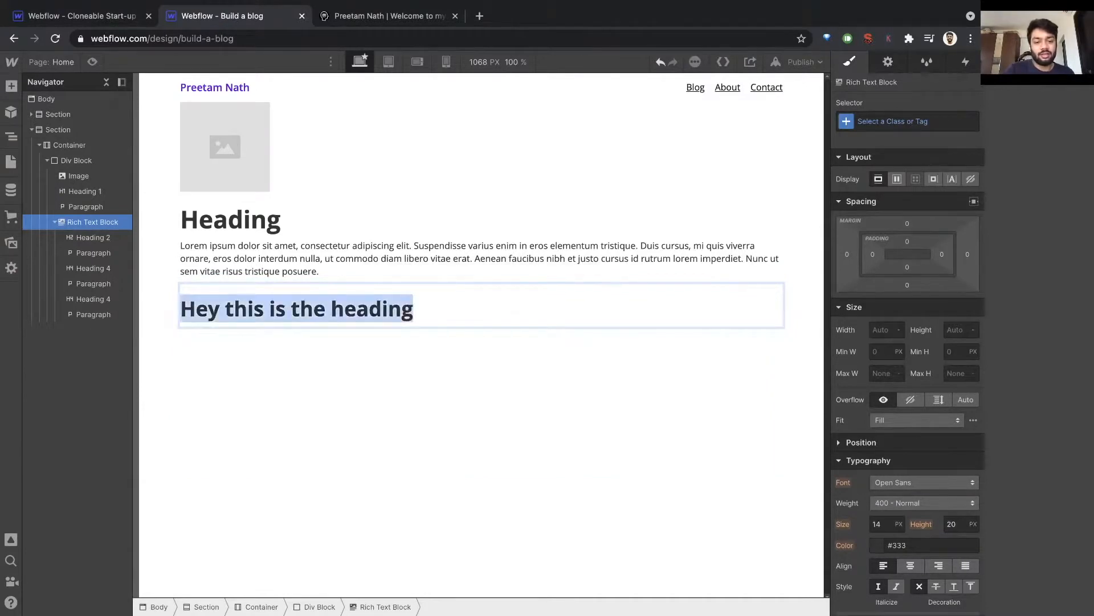
click(283, 278)
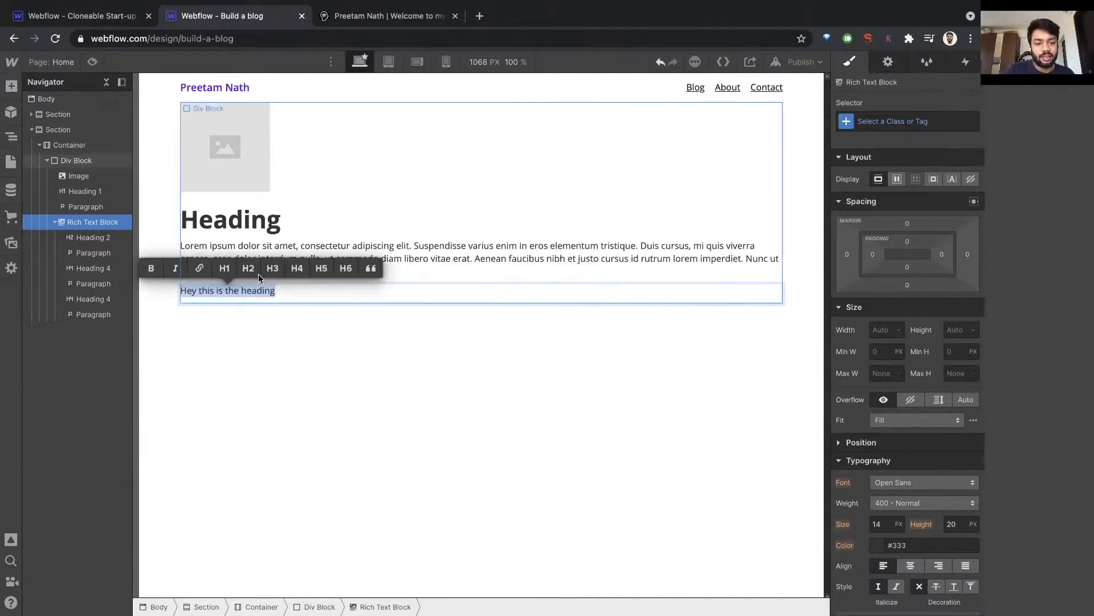
click(223, 279)
Step: Change the rich text heading to "Hey, this is my name" and add the paragraph "This is the first paragraph." below it
text(Hey)
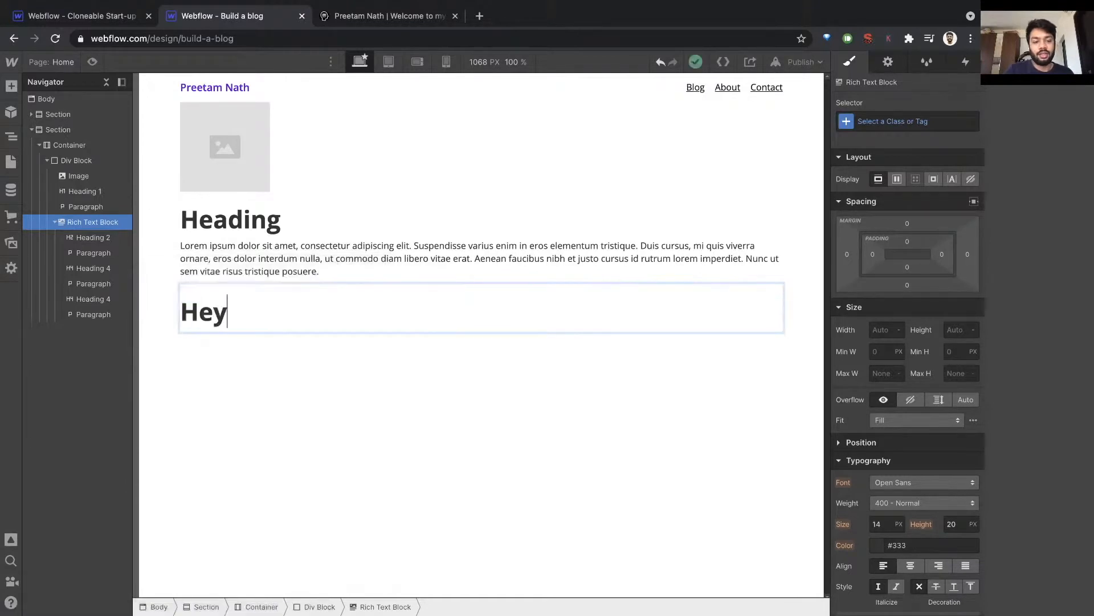
text(, this is my name)
key(Return)
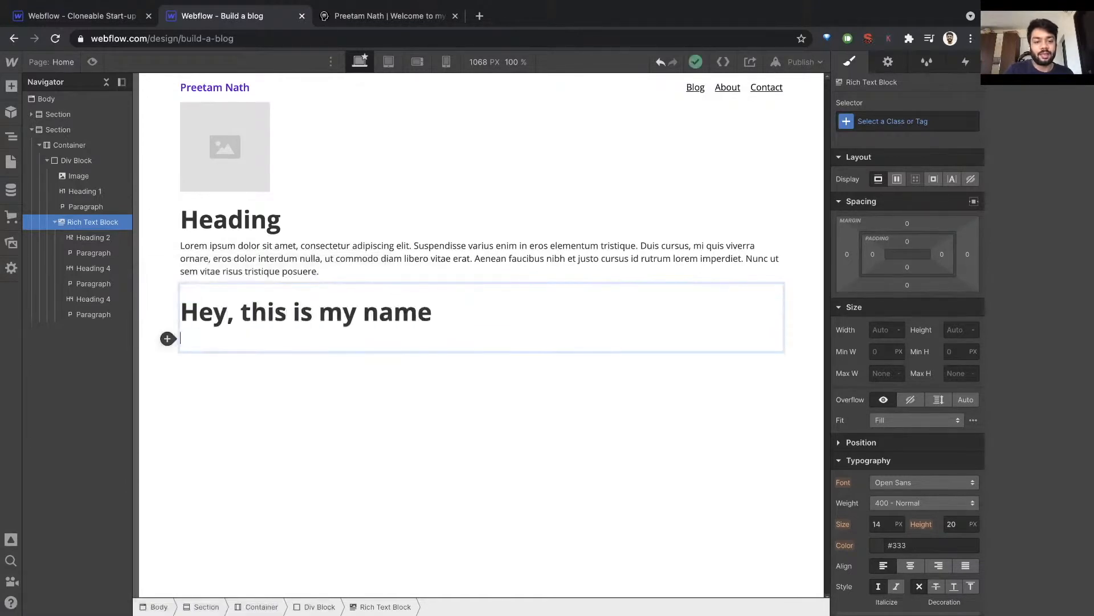
text(this is the first parag)
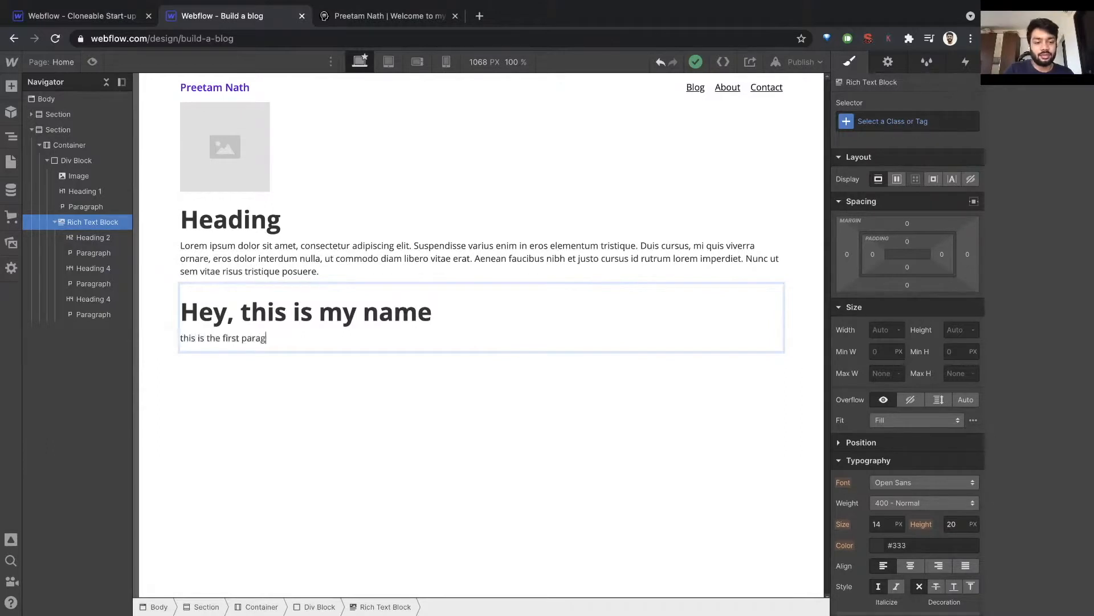
key(Delete)
text(T)
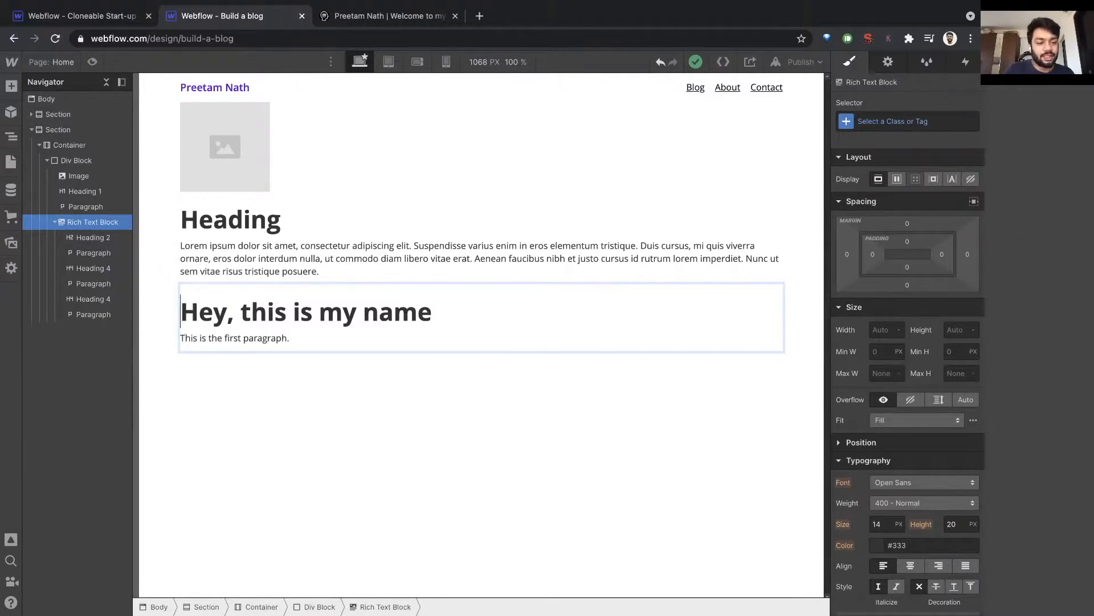
Step: Add an empty line above the heading in the rich text block, and open the sea lion GIF's page on Tenor in a new tab
key(Return)
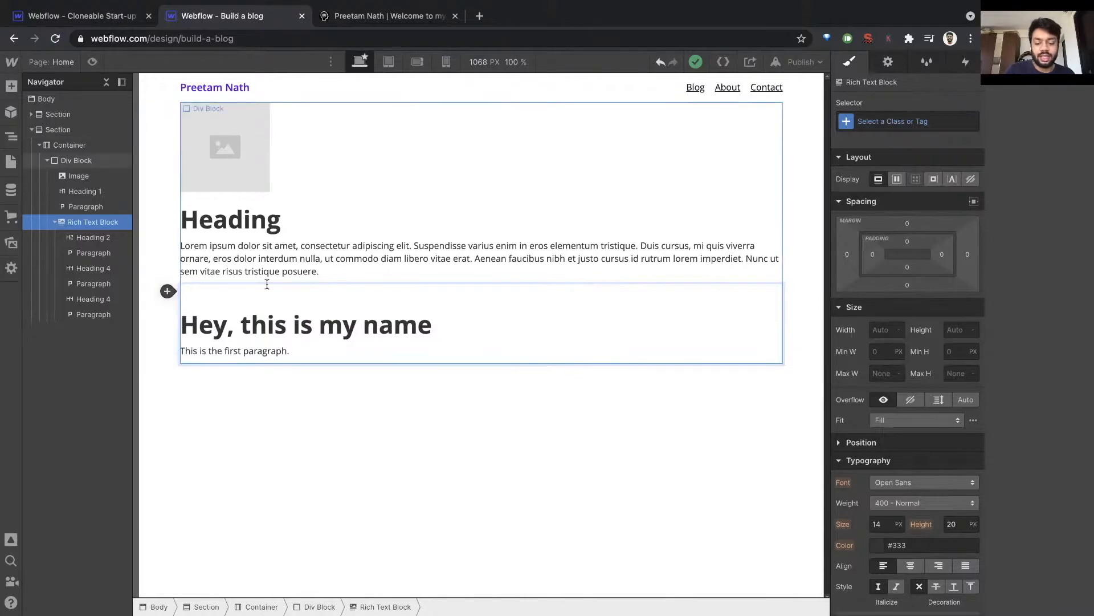
key(ctrl+t)
text(ten)
key(Return)
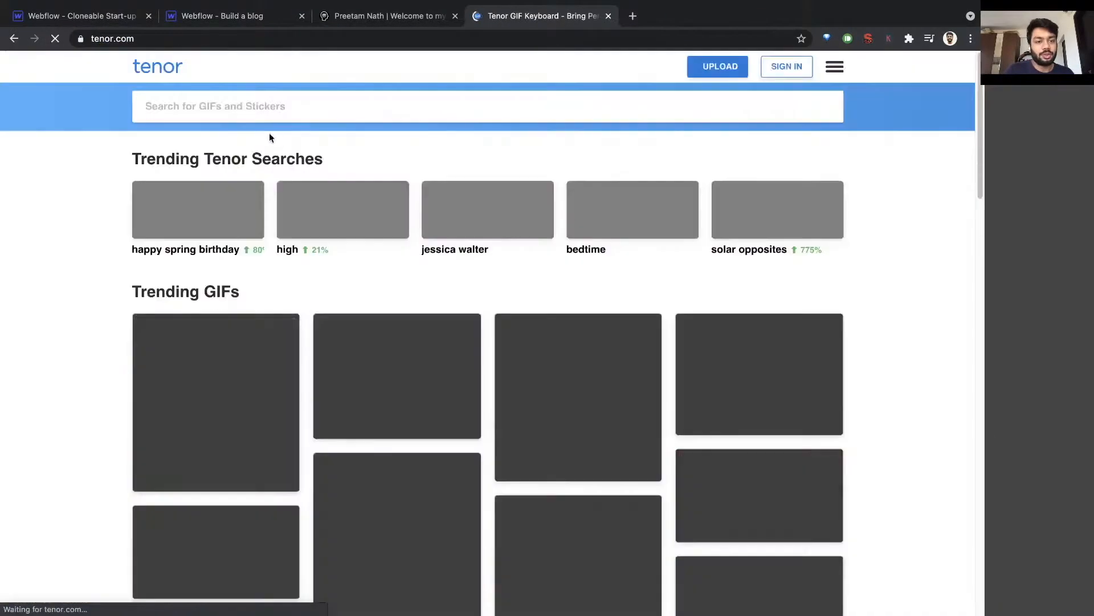
text(spongebob)
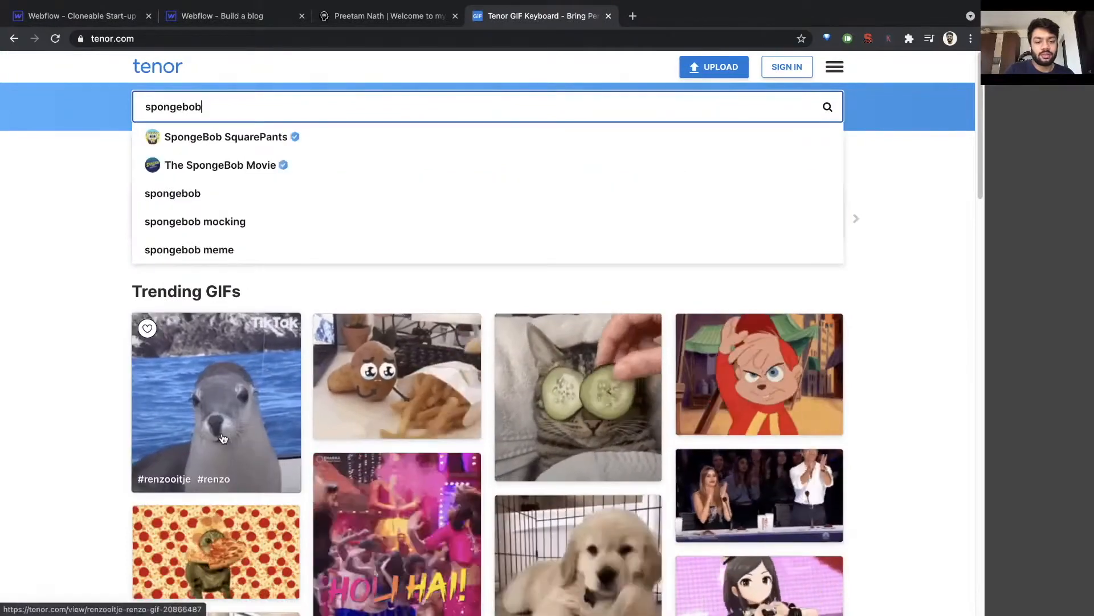
click(222, 435)
Step: Save the sea lion GIF in the Downloads folder as a GIF image named tenor
right_click(351, 344)
click(660, 341)
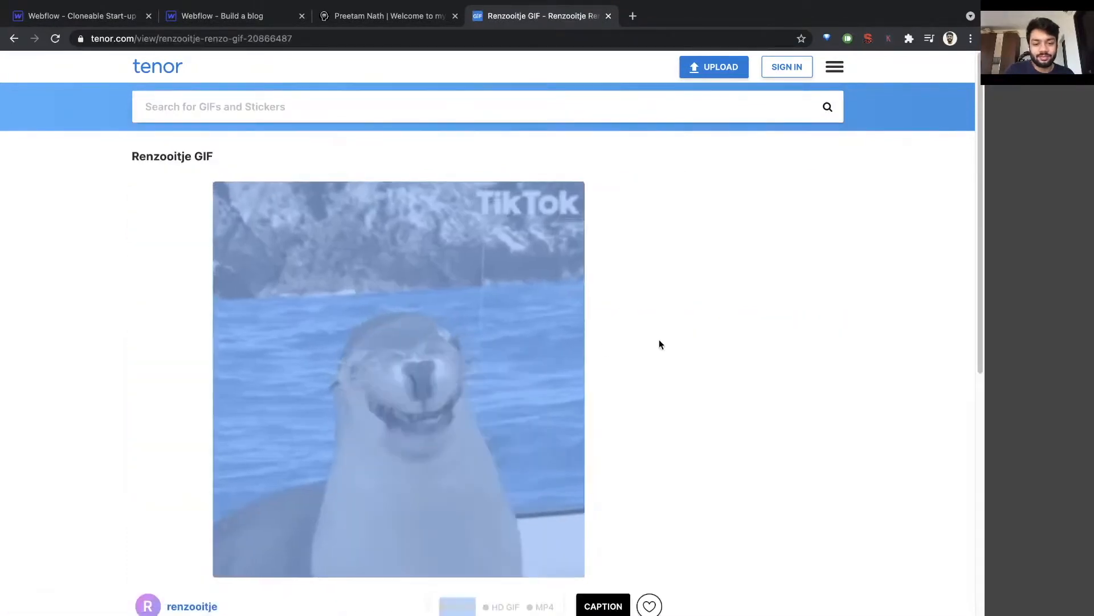
scroll(658, 340, down, 5)
scroll(509, 337, up, 2)
right_click(422, 254)
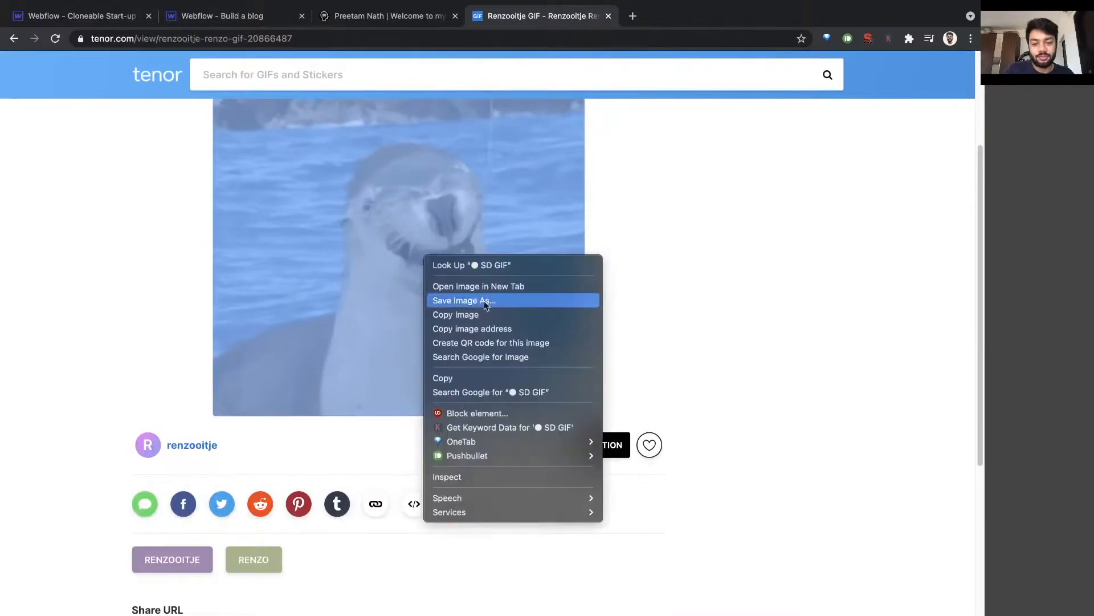
click(490, 302)
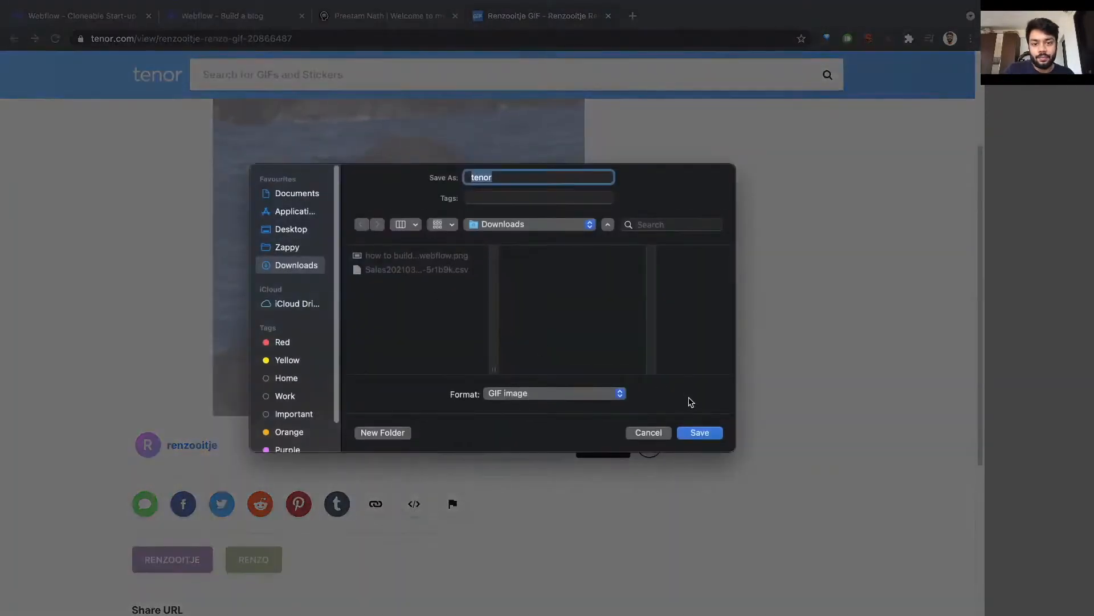
click(700, 432)
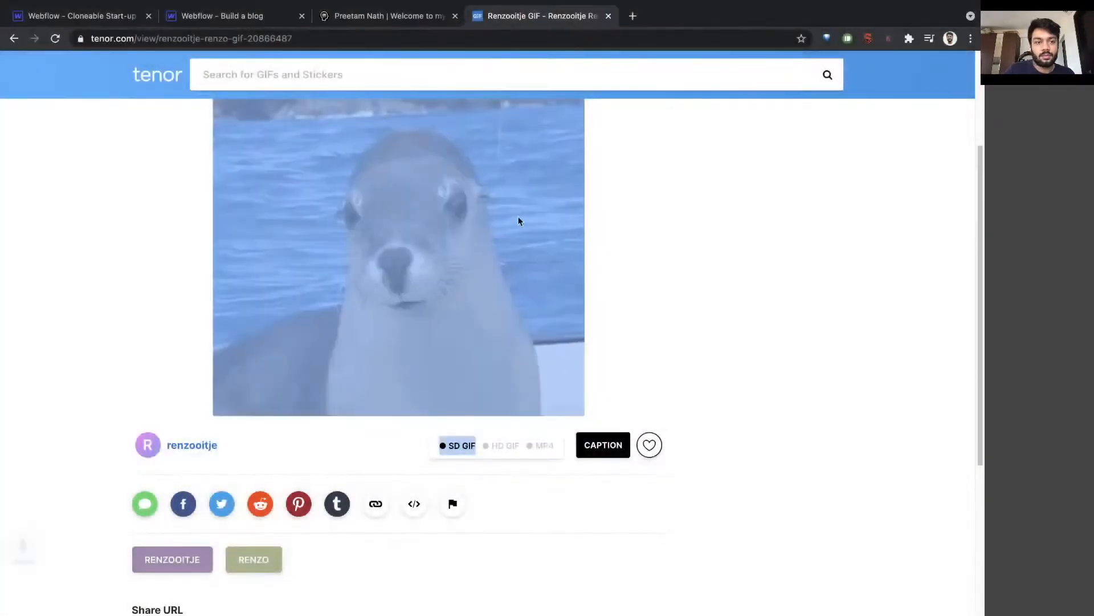
Step: Close the cloneable start-up template tab and insert a left-aligned tenor.gif on the empty line above the blog's rich text heading in Webflow
key(ctrl+Tab)
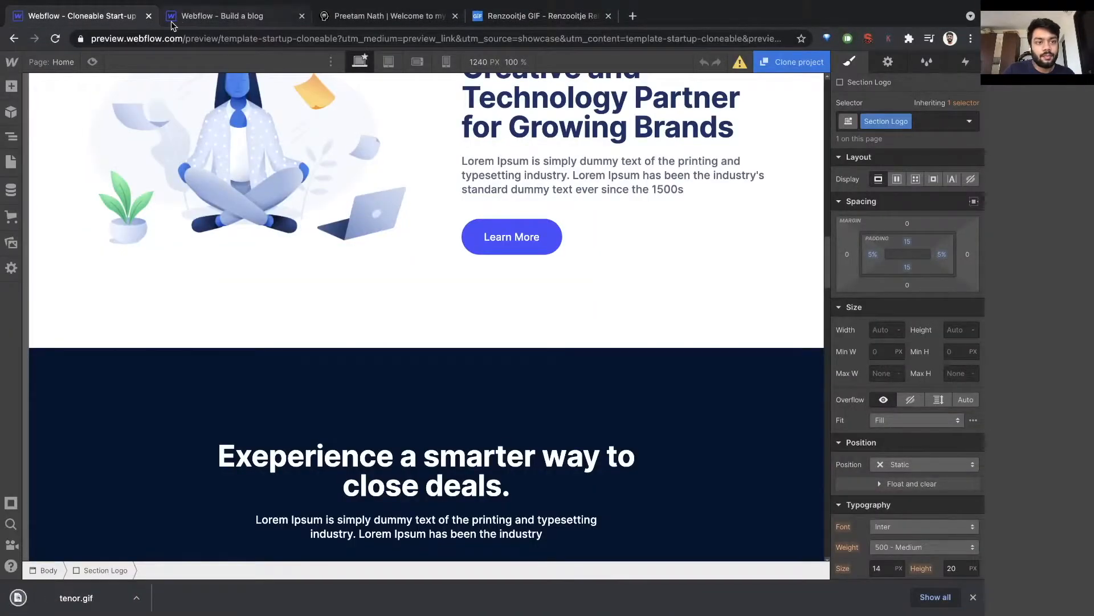
key(super+w)
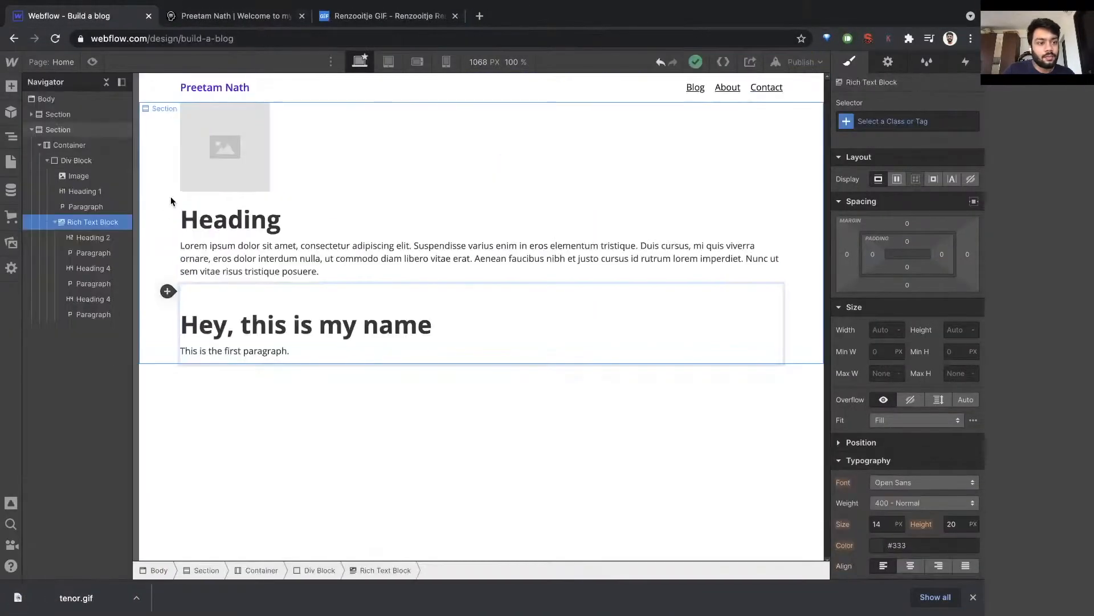
click(168, 292)
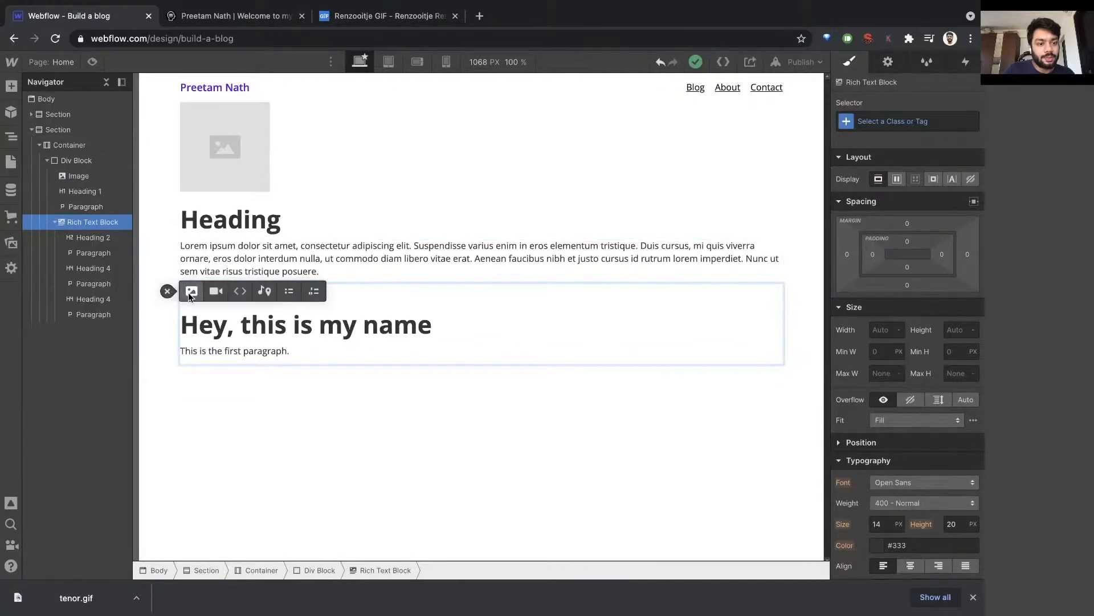
click(191, 291)
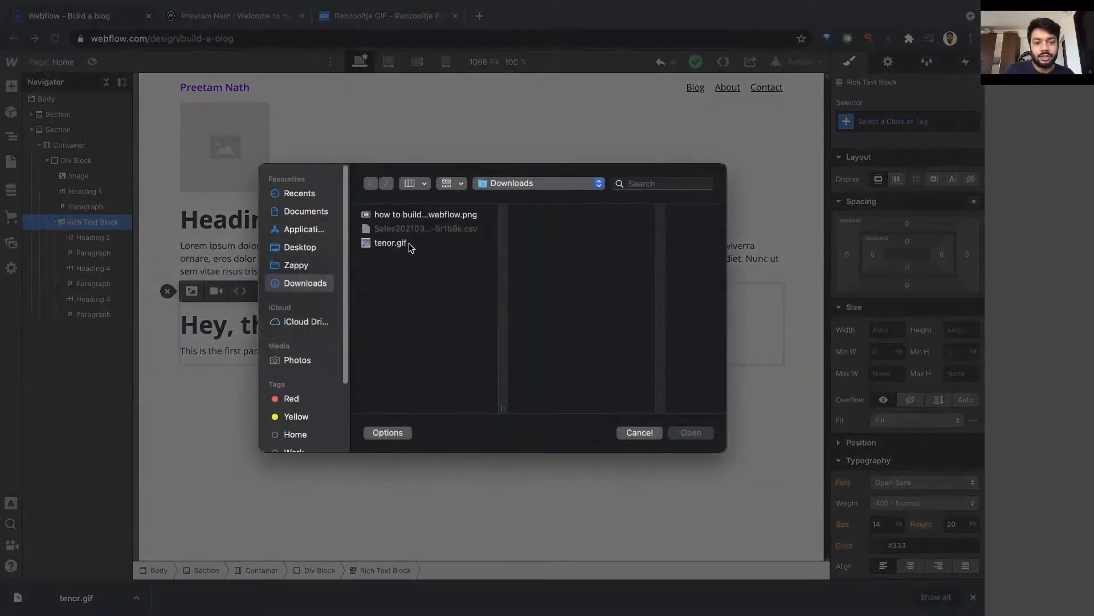
click(409, 243)
double_click(409, 243)
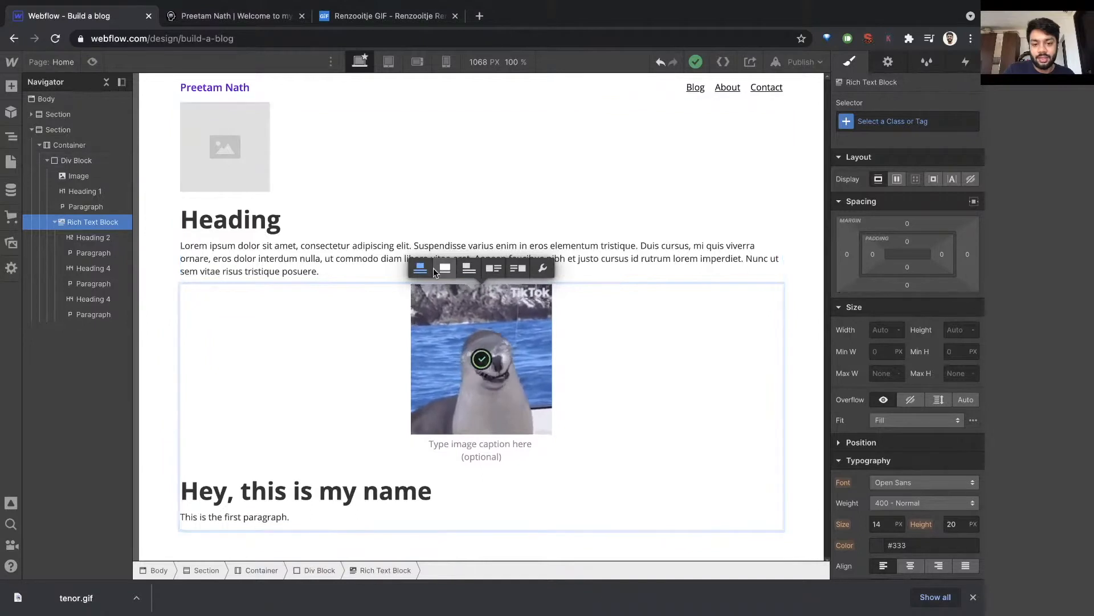
click(469, 269)
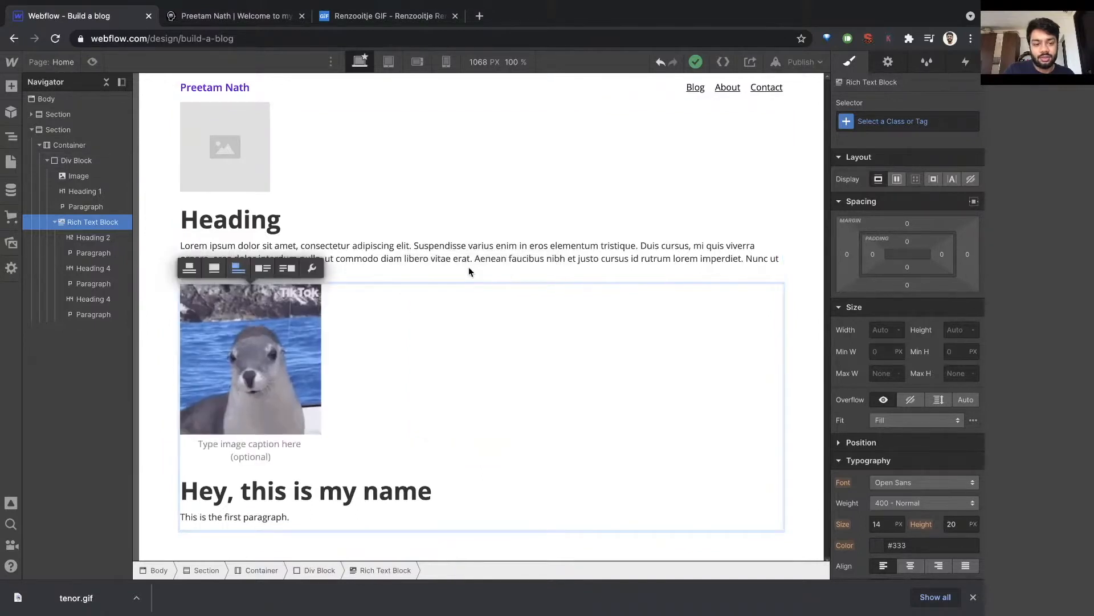
Step: Add the paragraphs "I am going to describe my journey here." and "Hey hey hey!" below the first paragraph of the rich text block
click(521, 506)
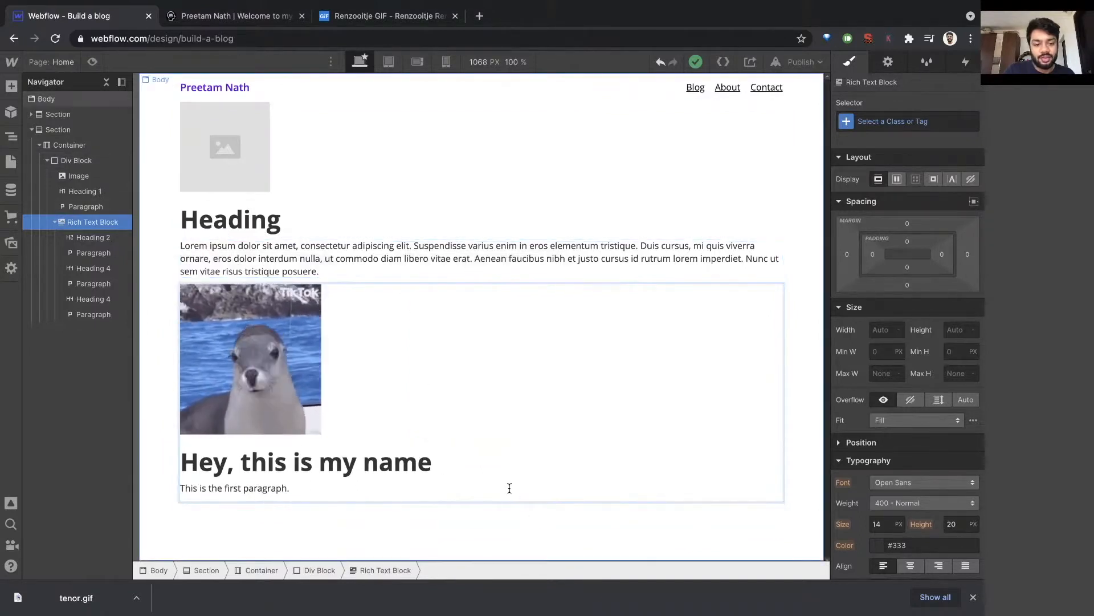
key(Return)
text(I am)
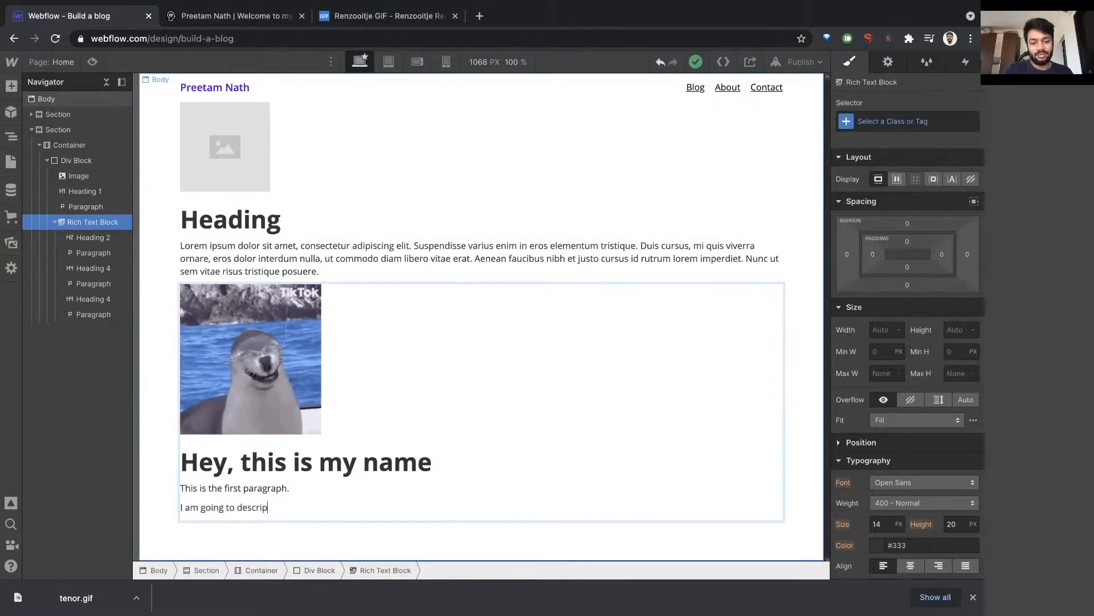
text( going to describe my journey here.)
key(Return)
text(Hey hey hey!)
key(Return)
Step: Add the lines "This is another heading." and "And this is my list of works." to the rich text block, formatting the first as H4
text(This is another ehadinh)
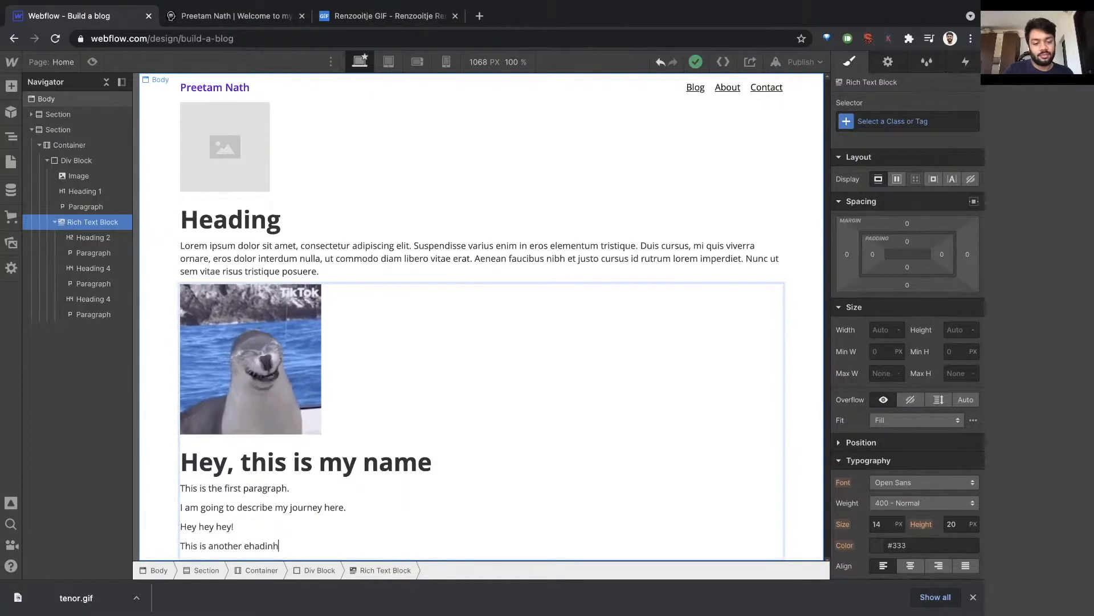
key(ctrl+shift+Left)
text(heading.)
key(Return)
text(And this is my list of works.)
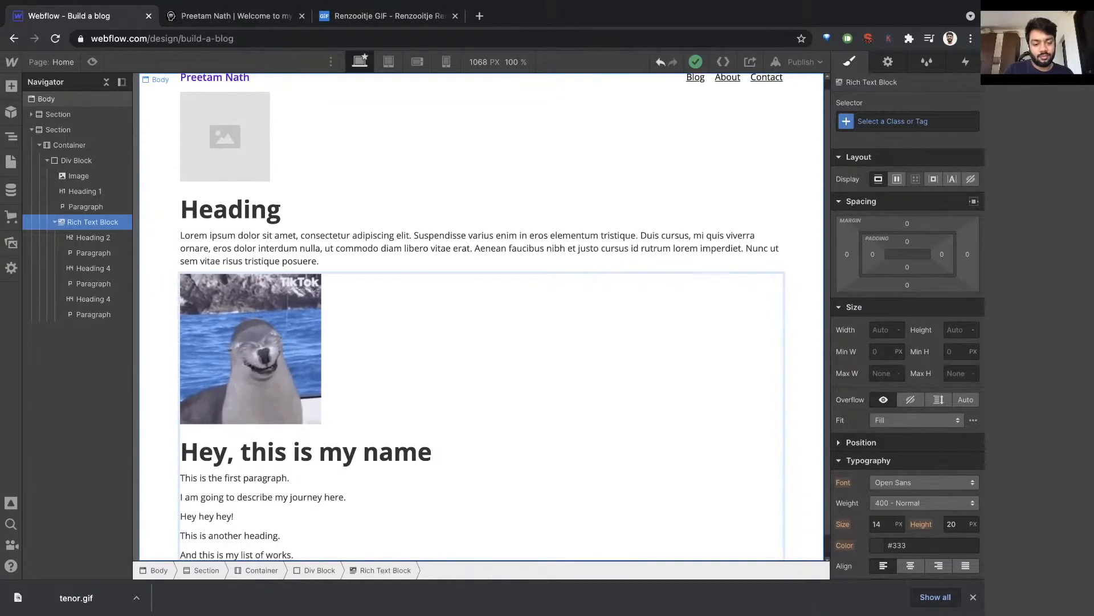
key(Return)
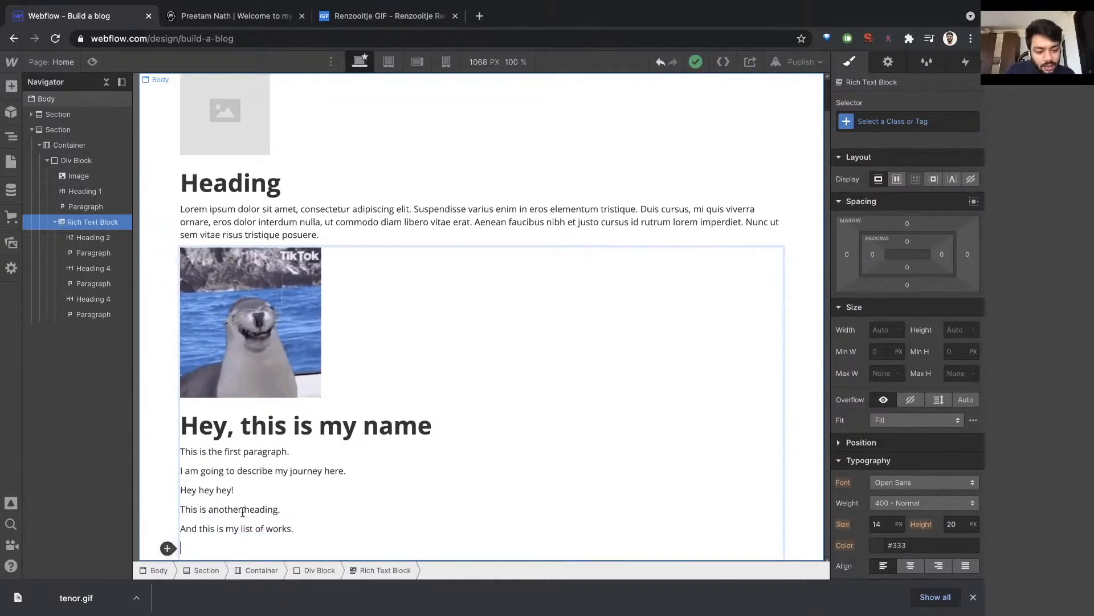
triple_click(304, 505)
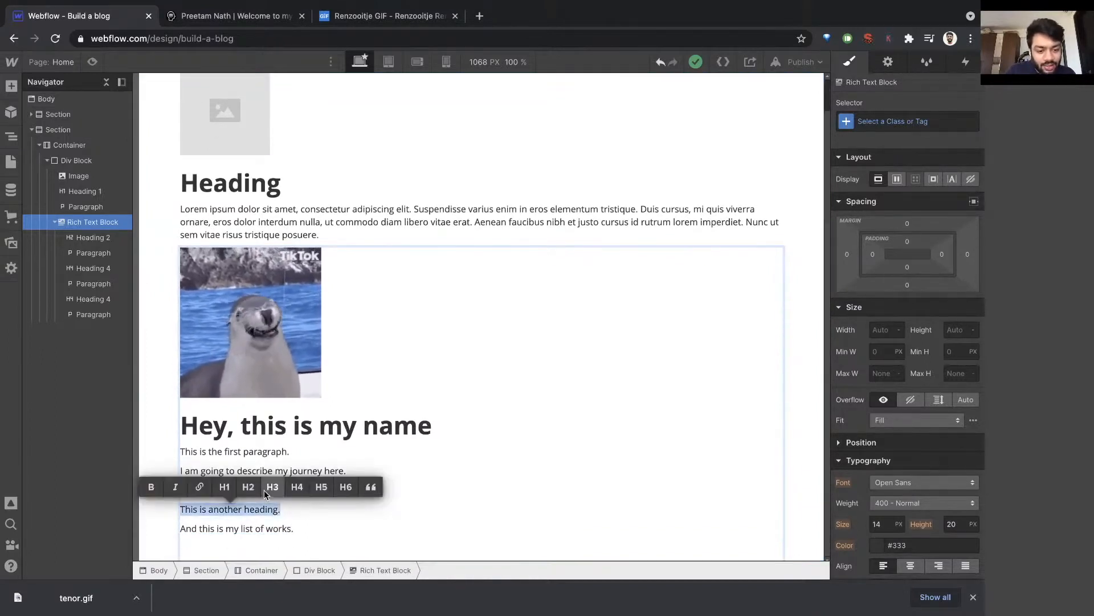
click(298, 488)
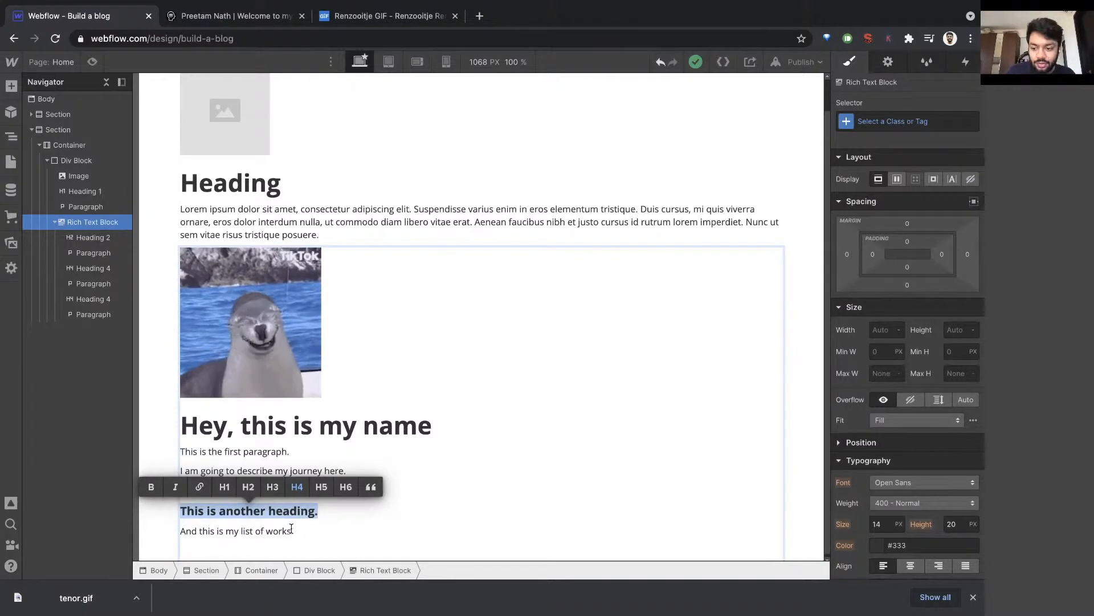
Step: Add a numbered list at the end of the rich text block with "Great work 1", "Another great work 2" and "Not so great work 3"
click(268, 545)
click(173, 548)
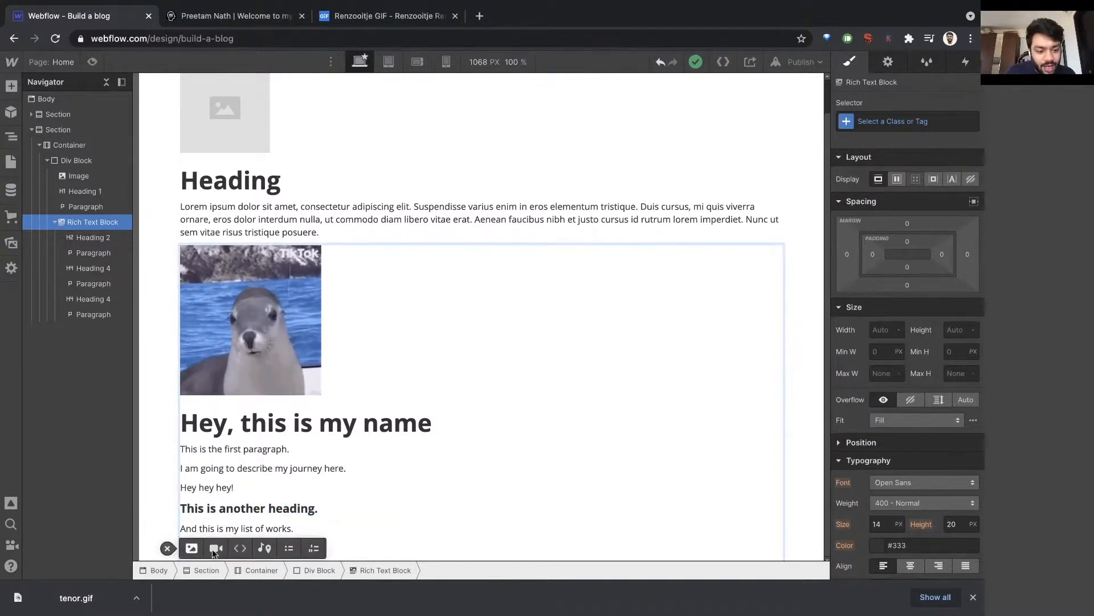
click(313, 548)
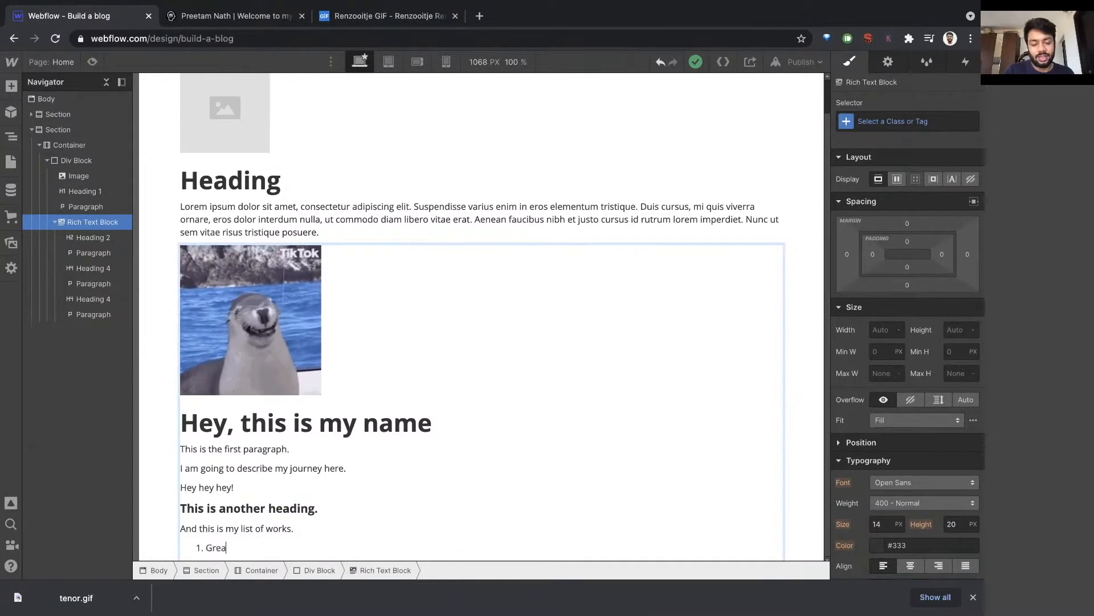
text(Great wrork 1)
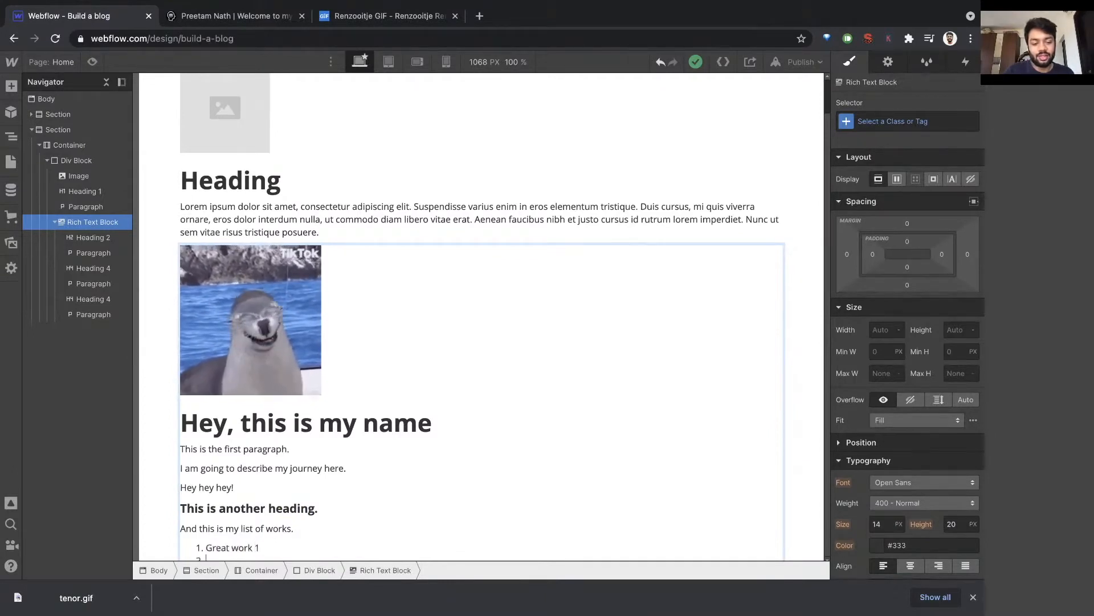
key(Return)
text(n)
key(BackSpace)
text(Another great work 2)
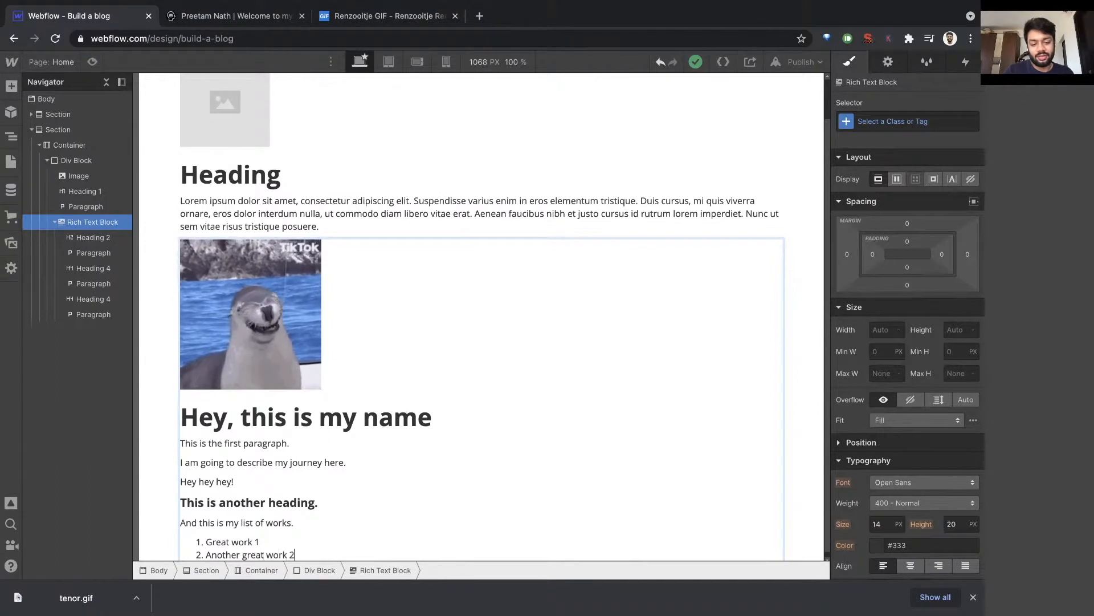
key(Return)
text(Not so )
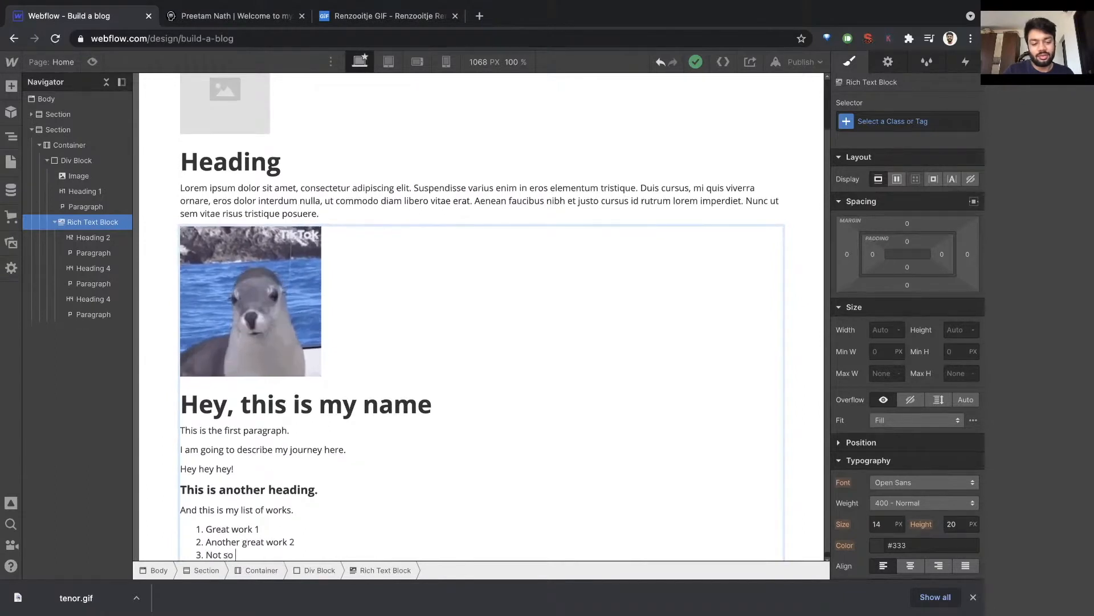
text(great work 3)
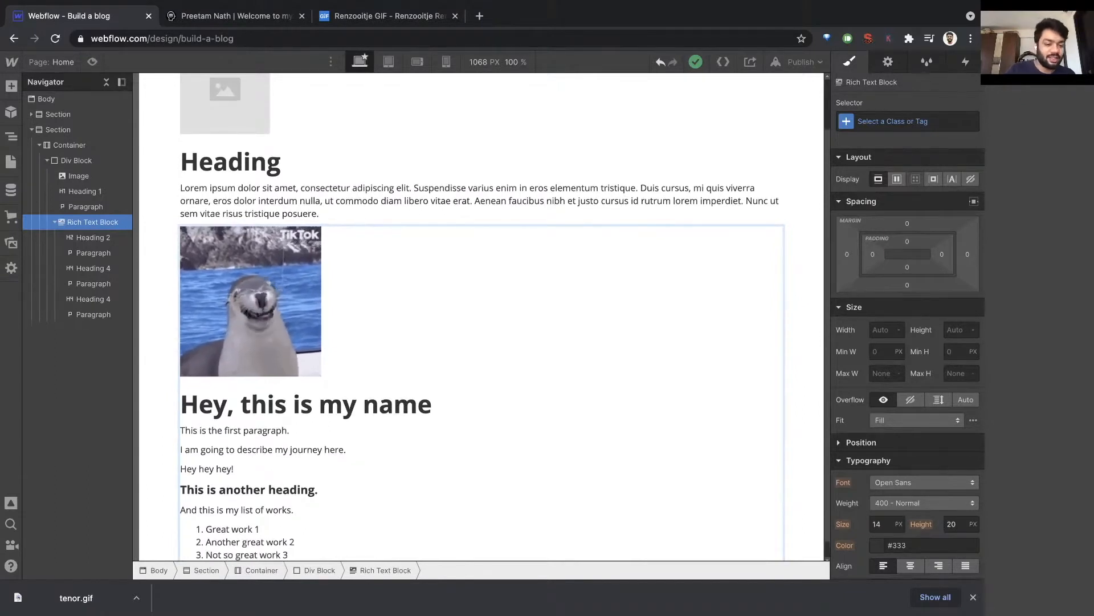
key(Return)
key(Return)
key(BackSpace)
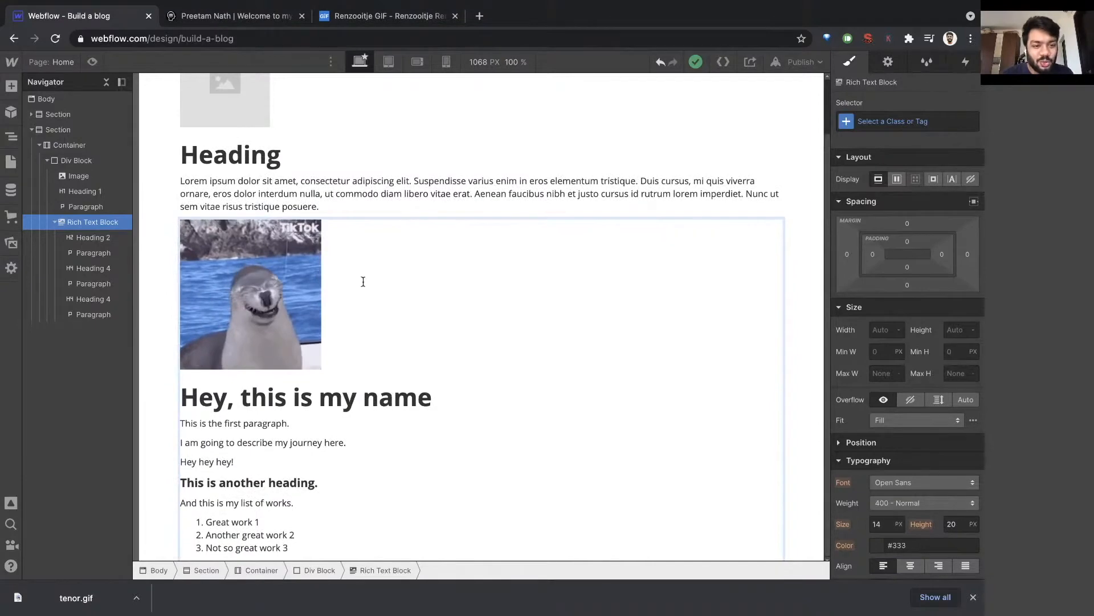
Step: Delete the placeholder image, the heading and the lorem ipsum paragraph above the rich text block
key(Escape)
scroll(344, 254, up, 2)
click(239, 153)
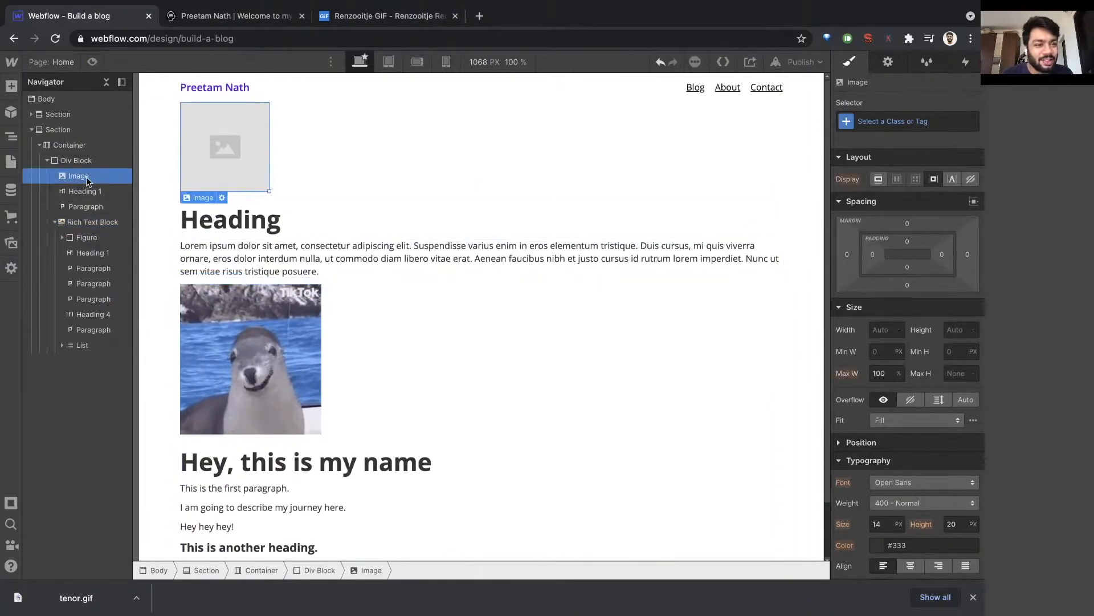
key(Delete)
key(Delete)
key(Delete)
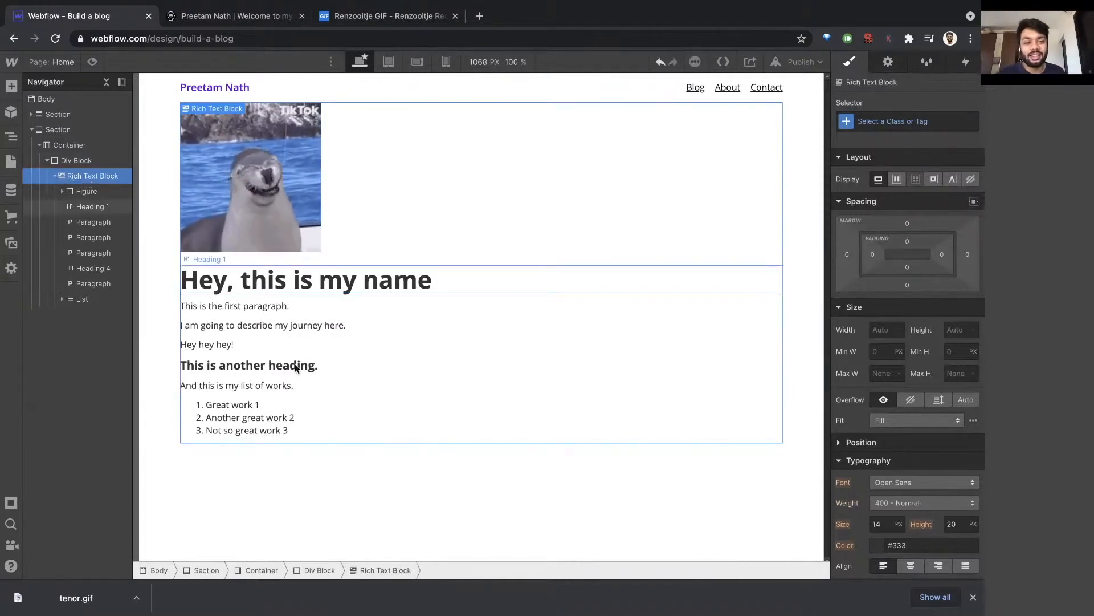
click(287, 474)
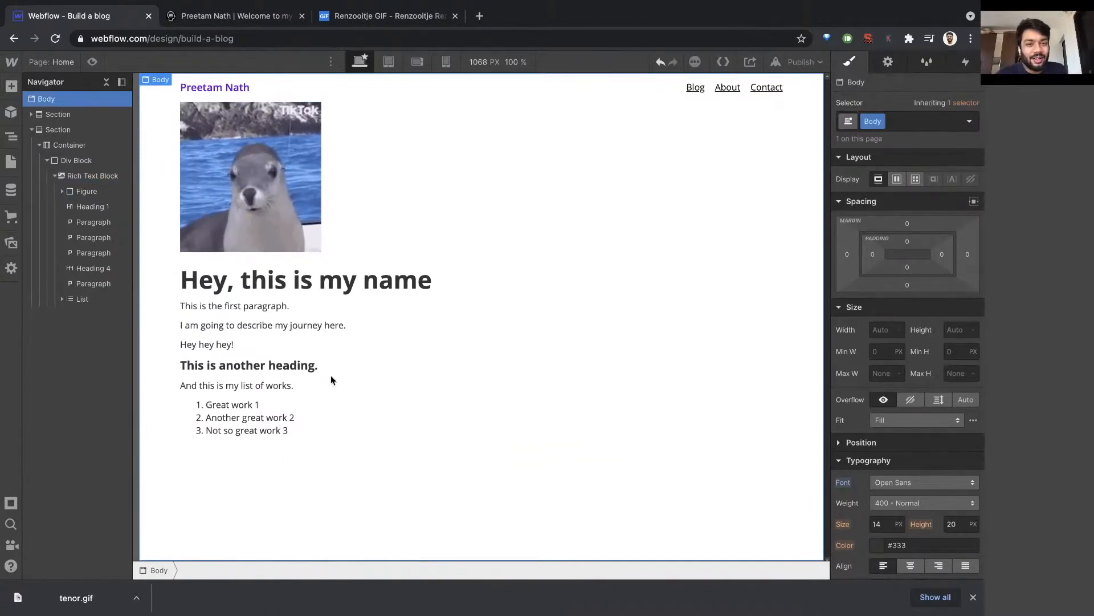
Step: Copy the about text from the existing personal website's home page, through the end of the "Get in touch" section
mouse_move(249, 3)
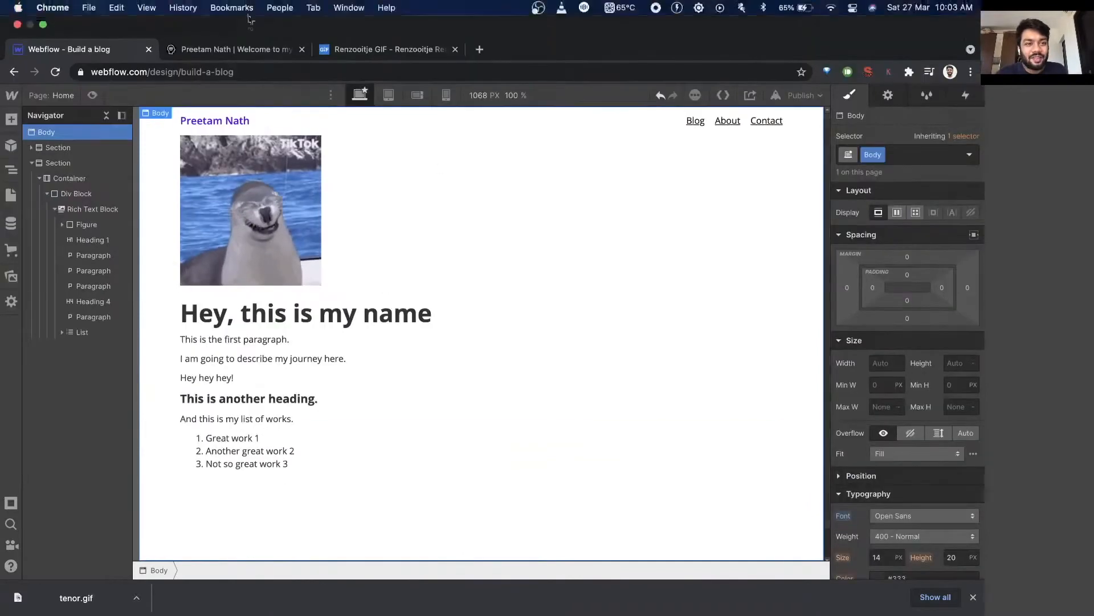
click(250, 49)
drag(258, 122, 648, 501)
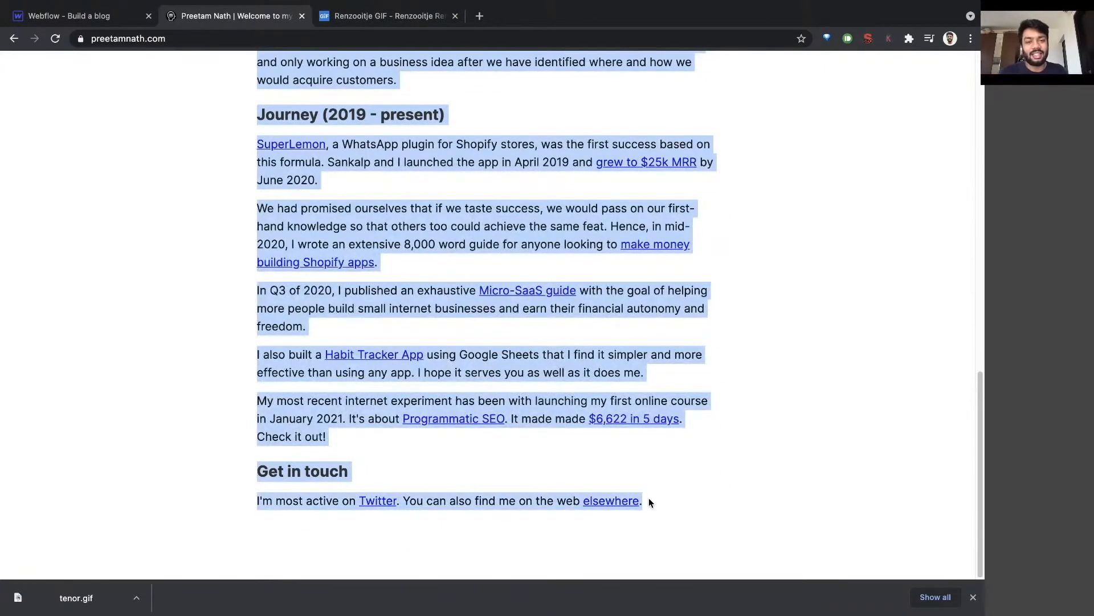
Step: Replace the entire content of the rich text block with the copied about text and preview the page
key(super+alt+Left)
double_click(320, 323)
key(super+a)
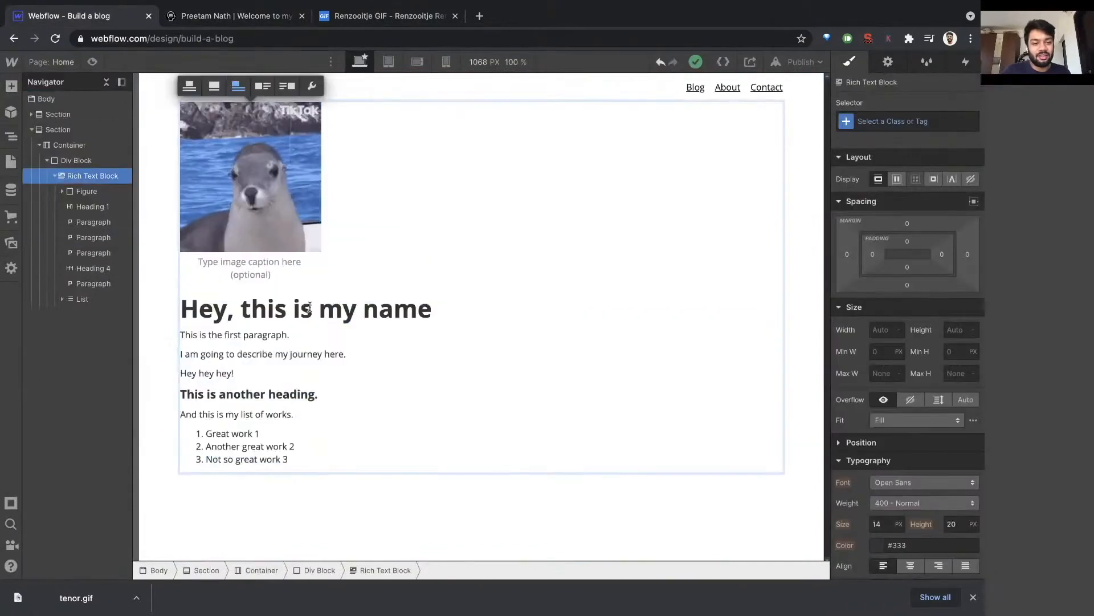
key(super+a)
key(super+v)
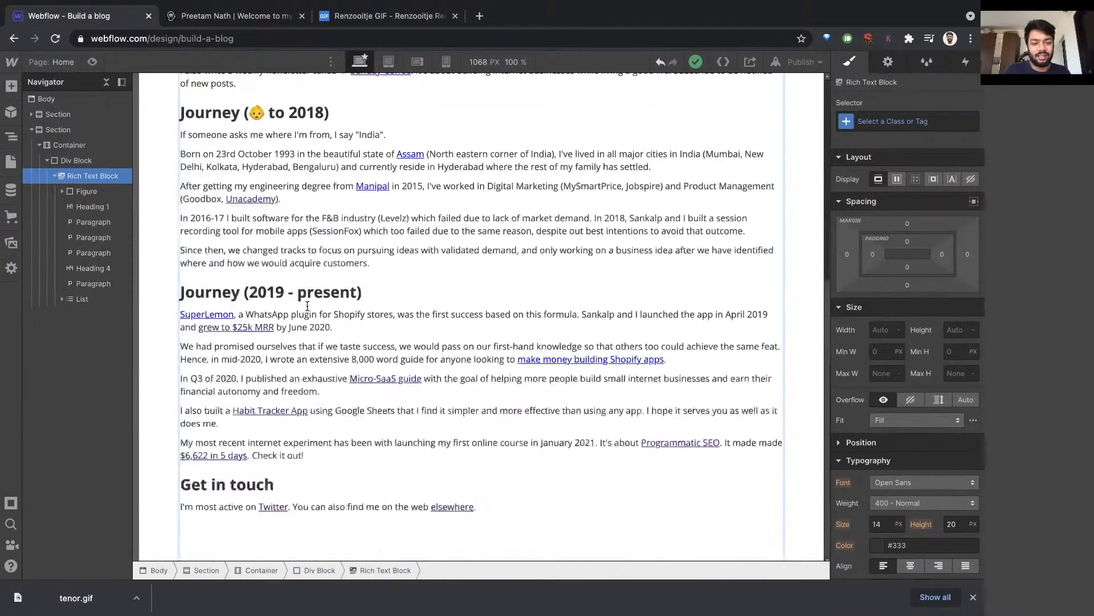
click(93, 61)
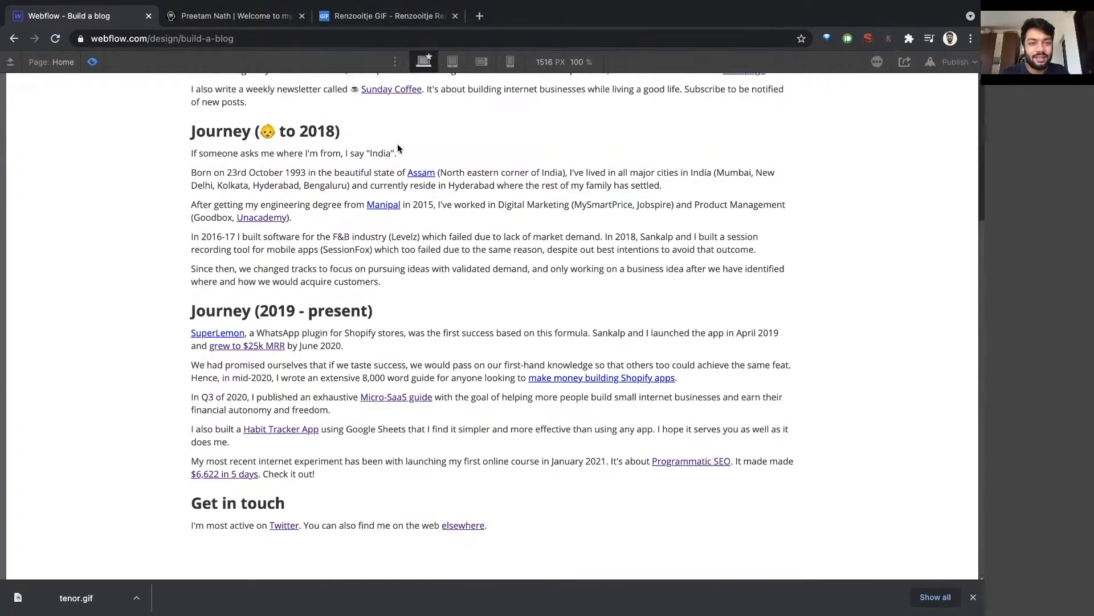
Step: Leave the preview and set the top padding of the div block around the rich text block to 32 px
scroll(423, 228, up, 6)
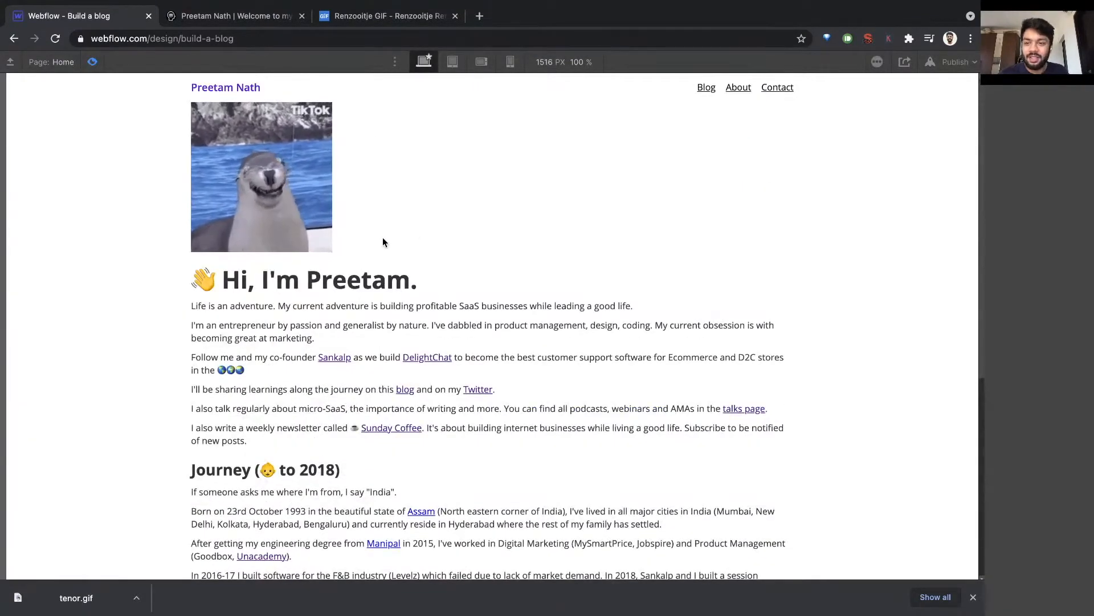
click(93, 62)
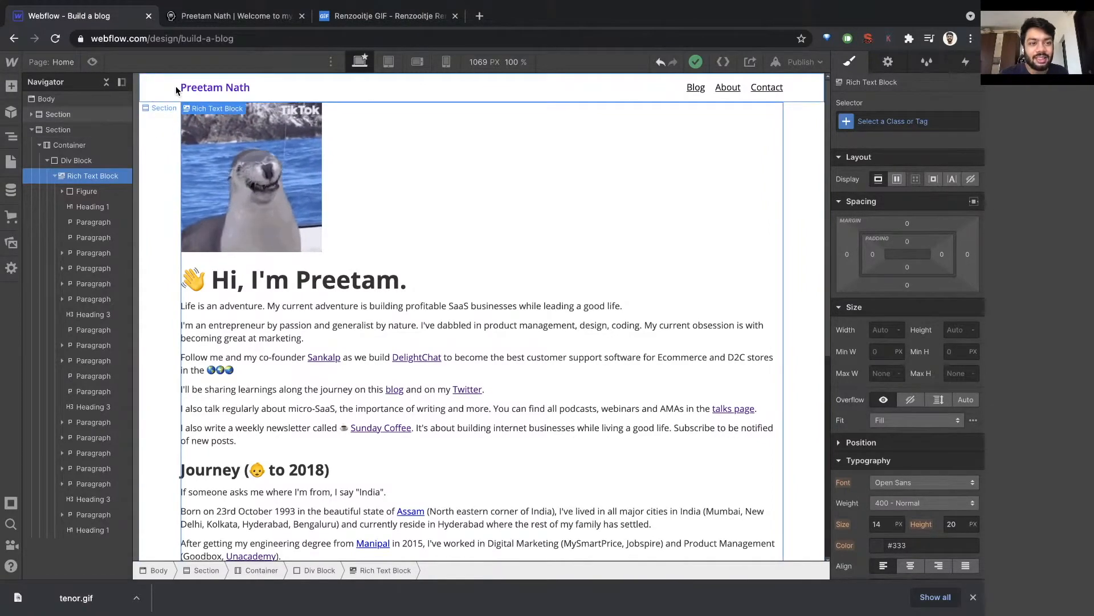
click(163, 142)
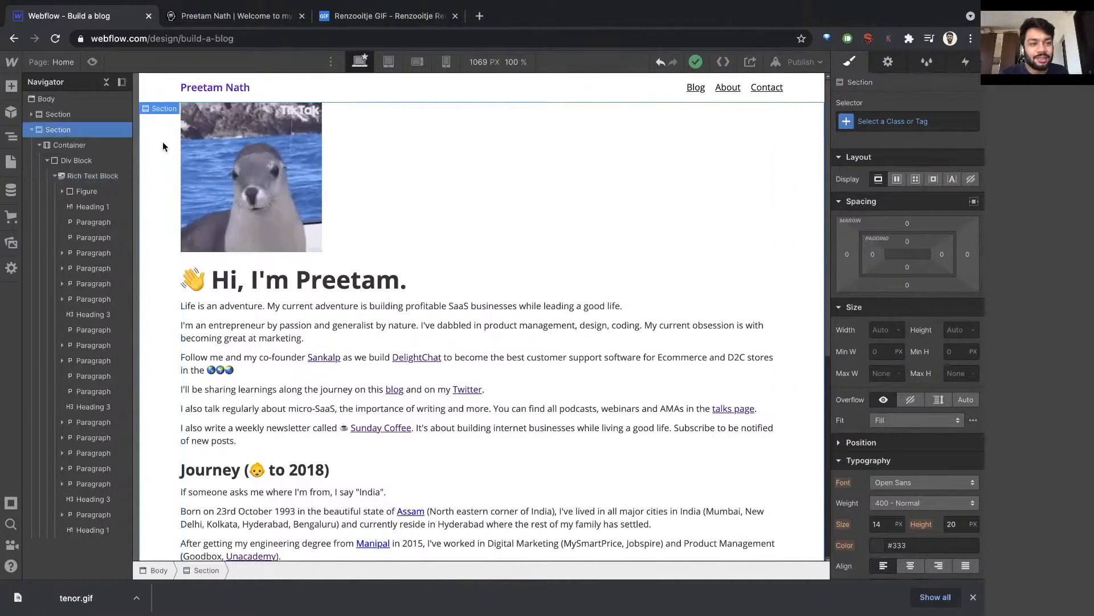
click(61, 160)
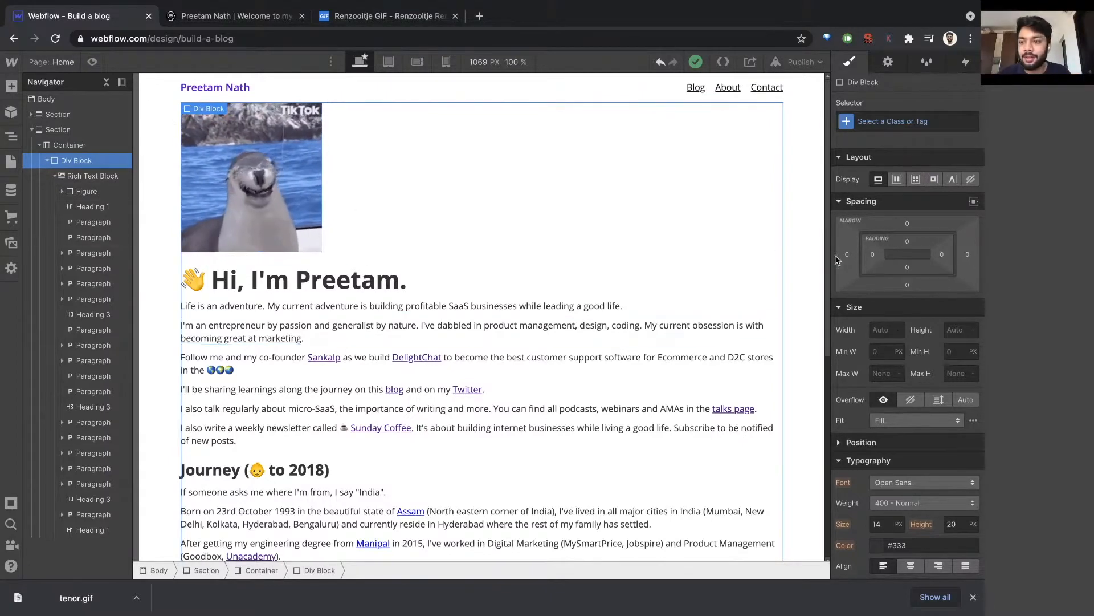
click(907, 242)
text(32)
key(Return)
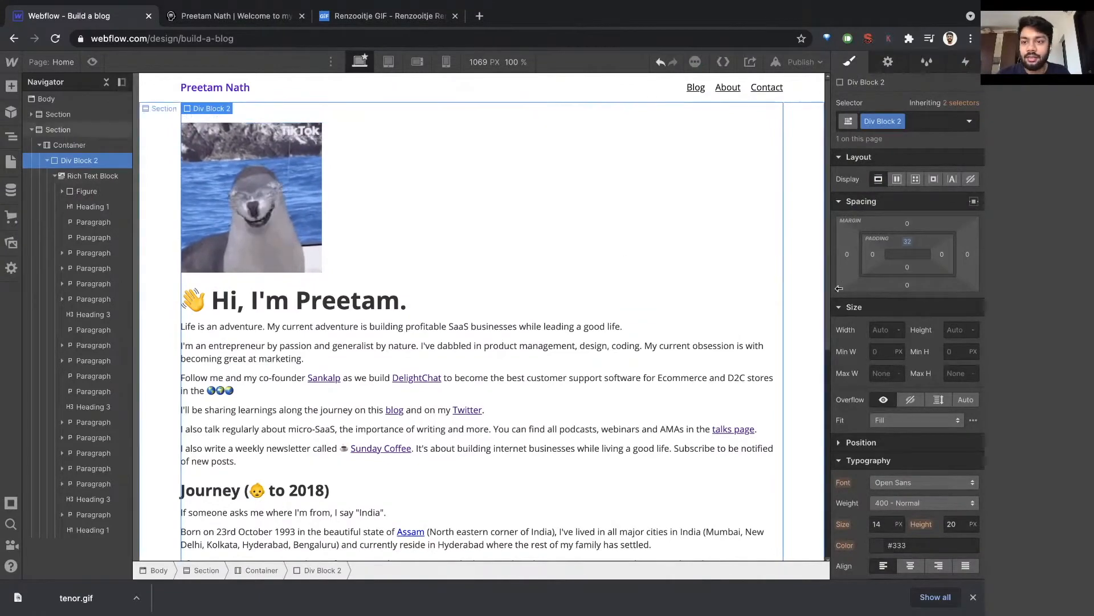
key(Escape)
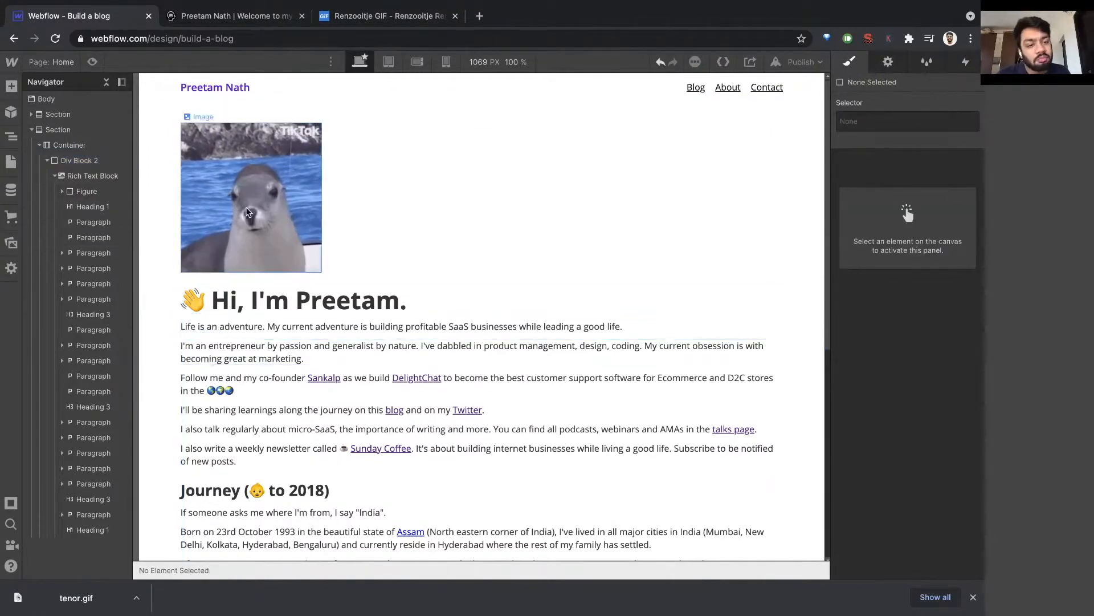
Step: Preview the page from its introduction to the "Get in touch" section, and dismiss the browser's downloads bar
click(344, 132)
scroll(346, 160, down, 7)
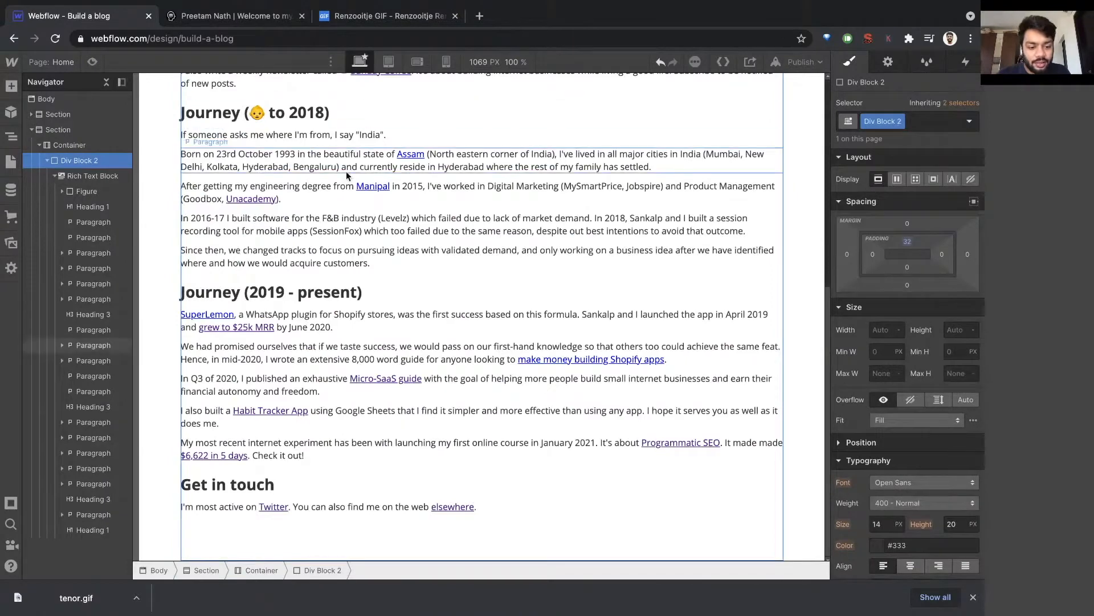
click(92, 62)
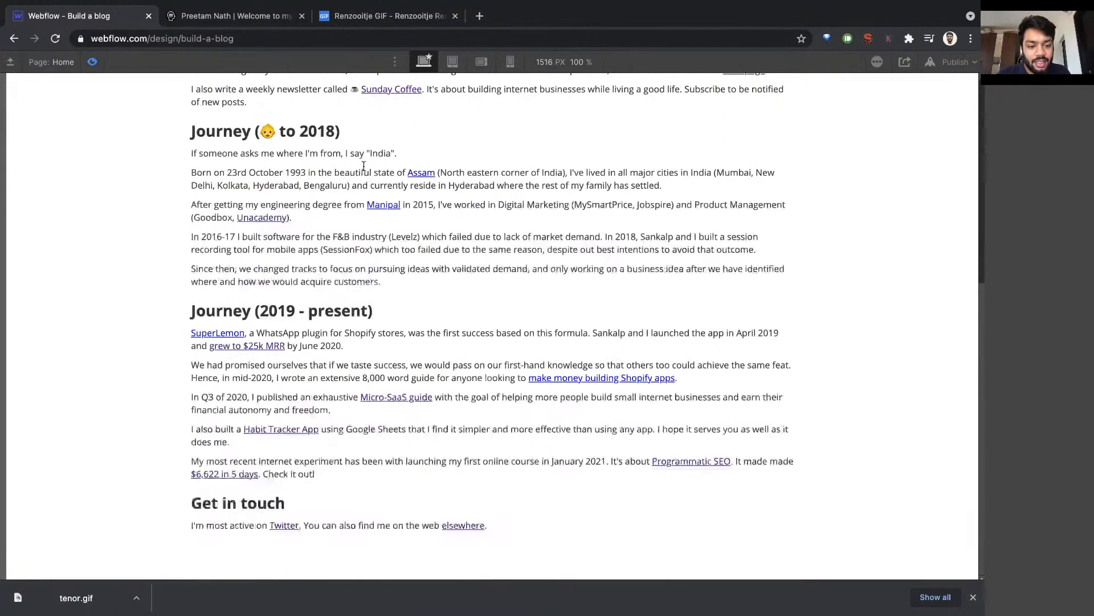
click(973, 597)
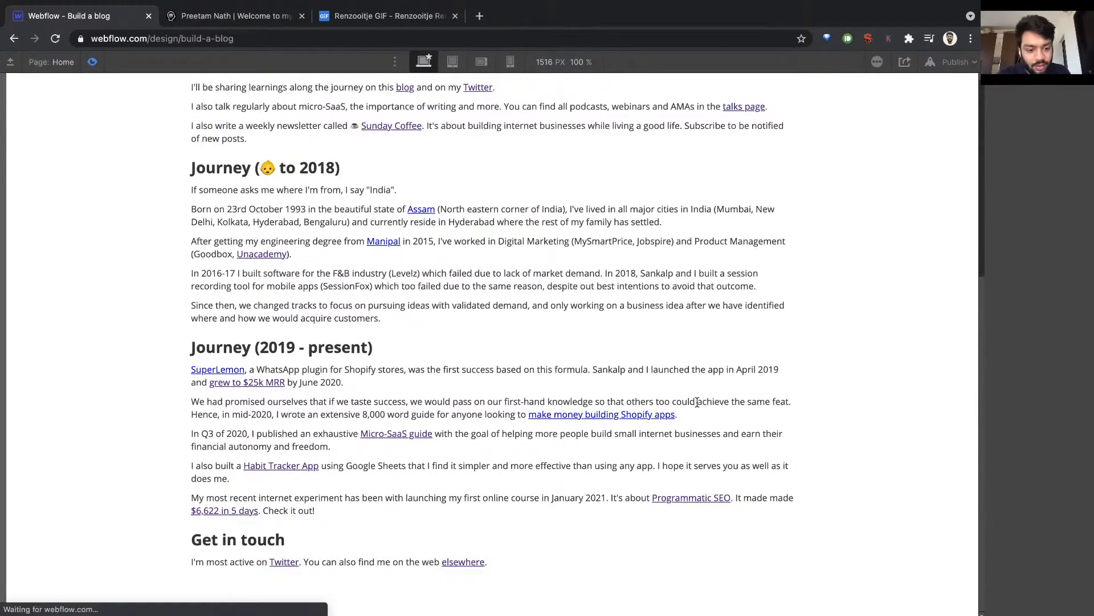
scroll(307, 578, up, 6)
scroll(308, 578, down, 6)
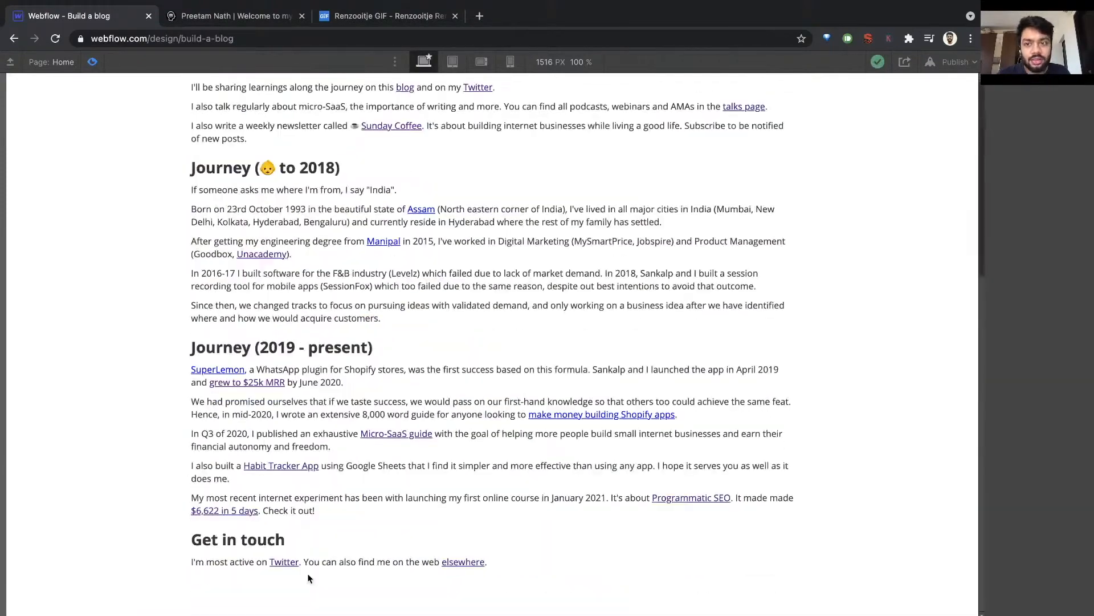
Step: Set the bottom padding of the div block around the rich text block to 32 px
key(super+shift+p)
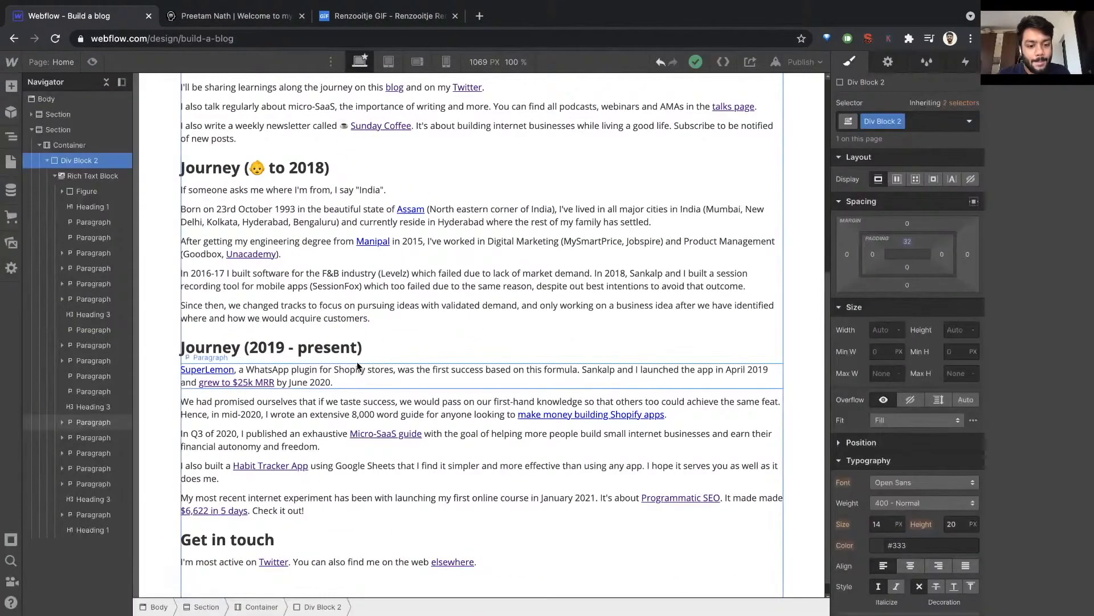
click(910, 267)
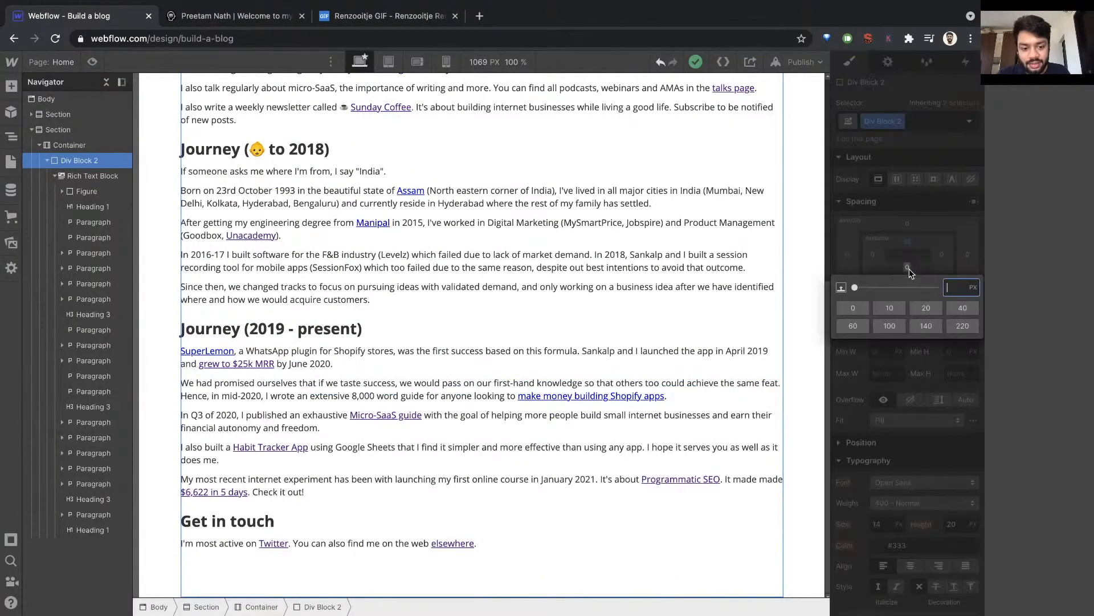
text(32)
key(Return)
scroll(442, 355, down, 2)
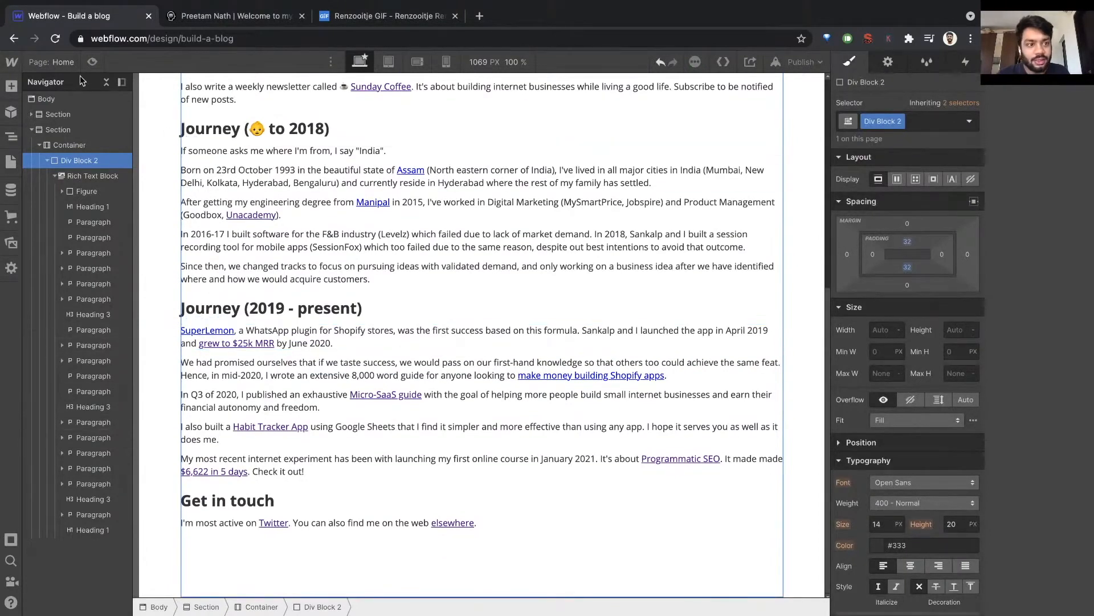
Step: Delete the empty heading below the "Get in touch" section and reselect the div block around the rich text
click(221, 561)
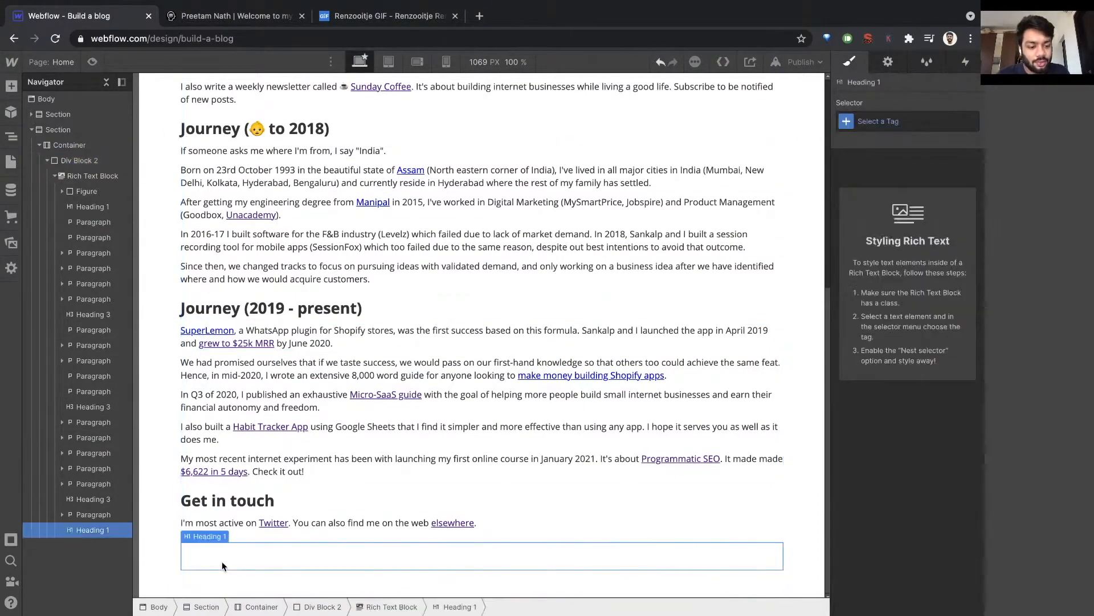
key(BackSpace)
key(Escape)
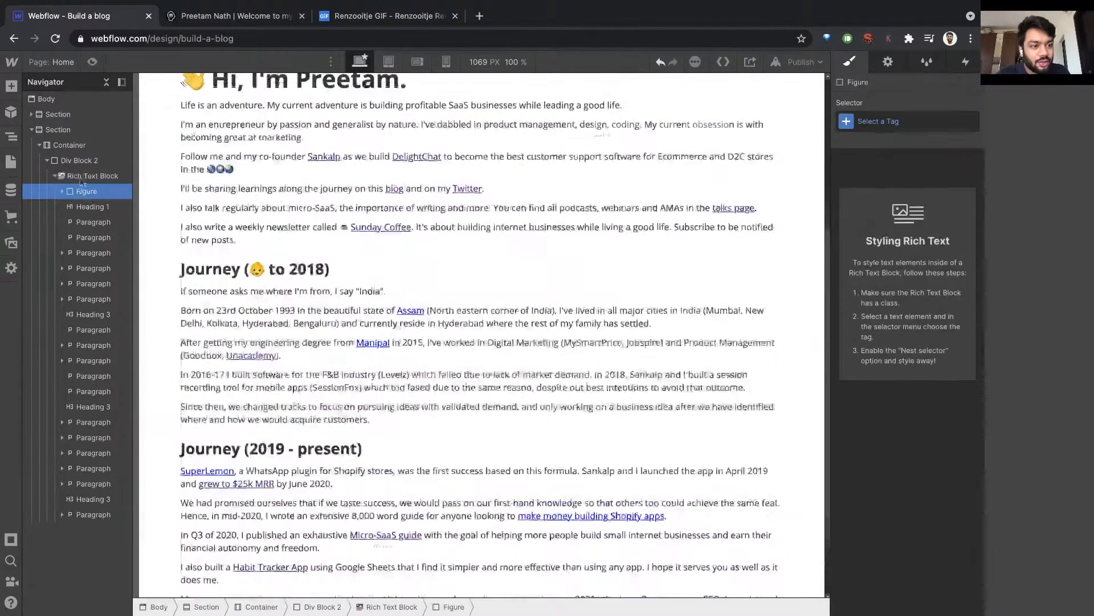
click(74, 160)
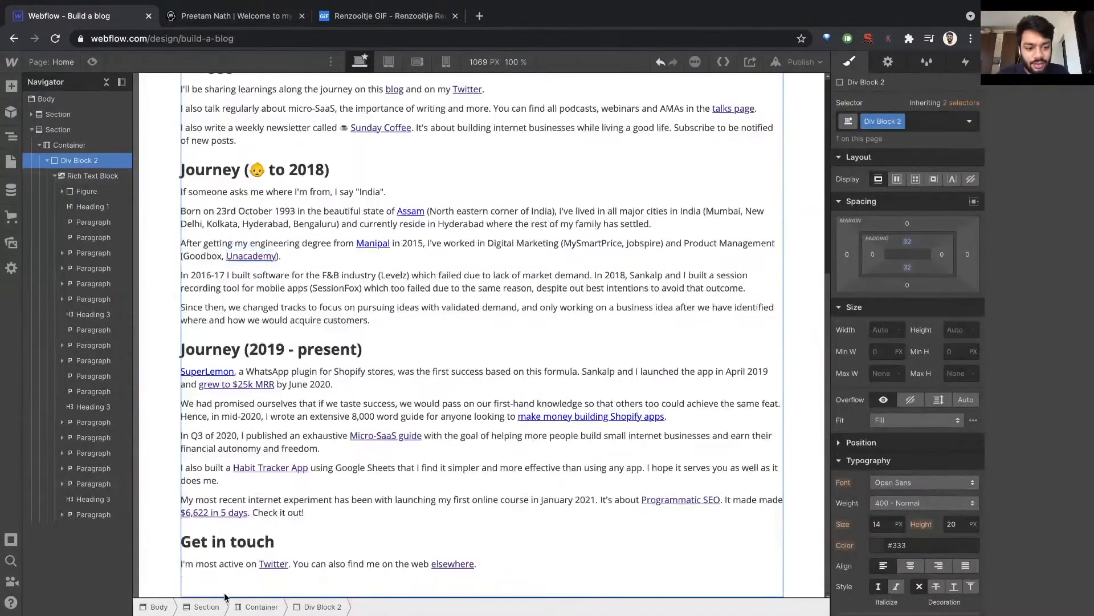
scroll(240, 456, up, 6)
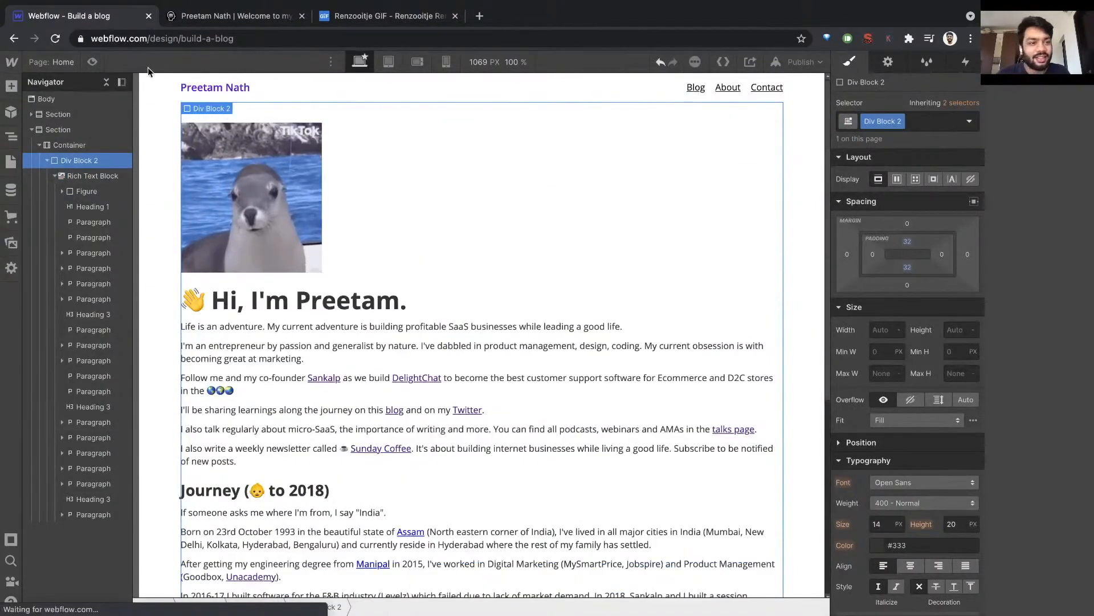
Step: Preview the page and compare its layout and text styling with the existing personal website's home page
key(ctrl+shift+p)
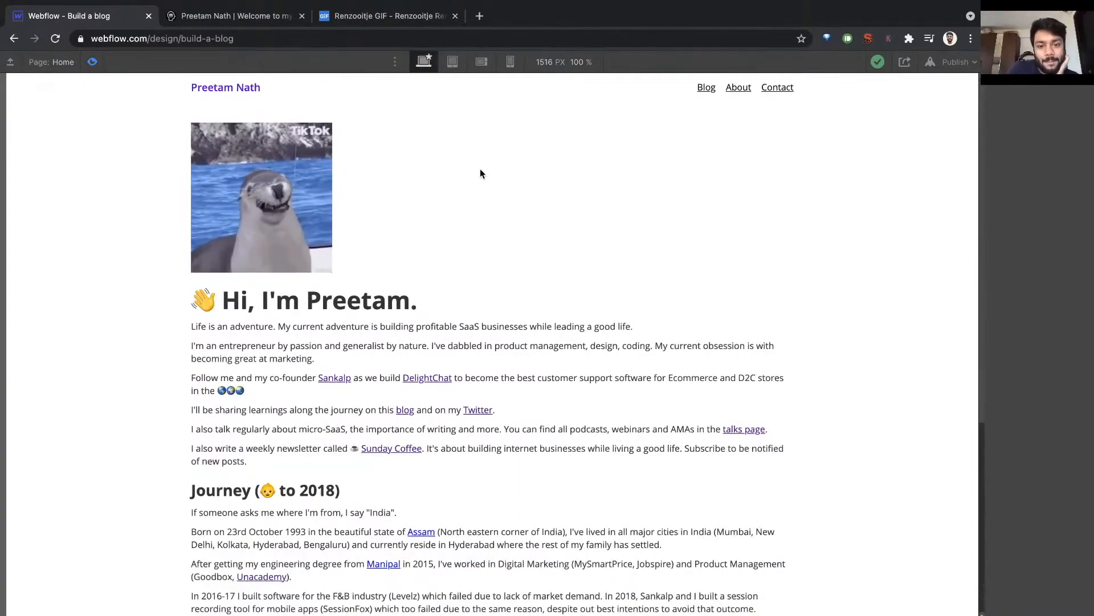
key(ctrl+Tab)
scroll(480, 171, up, 15)
click(552, 208)
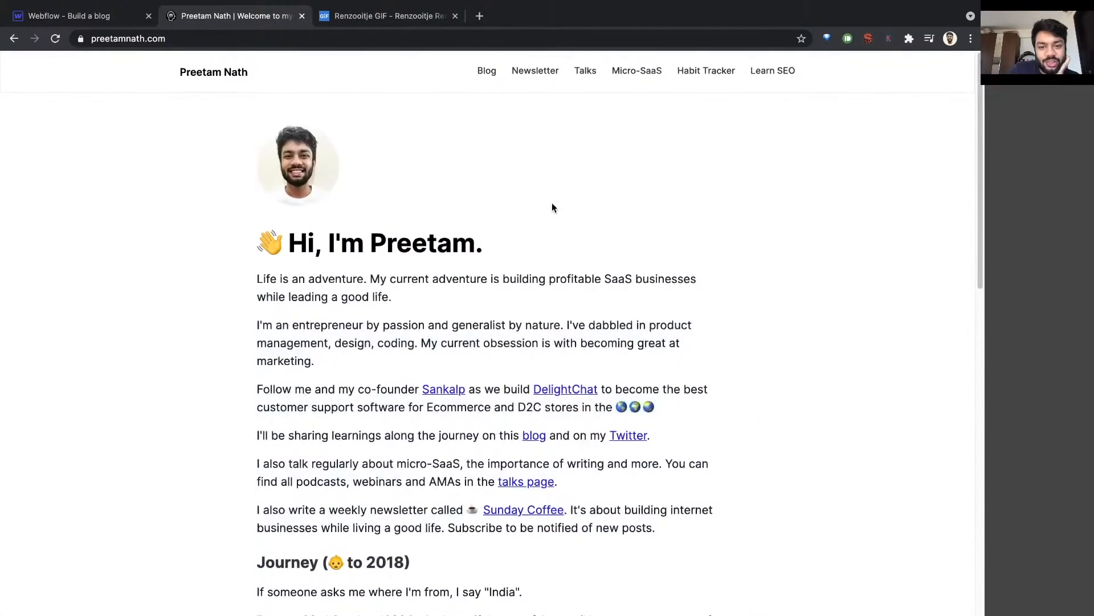
key(ctrl+shift+Tab)
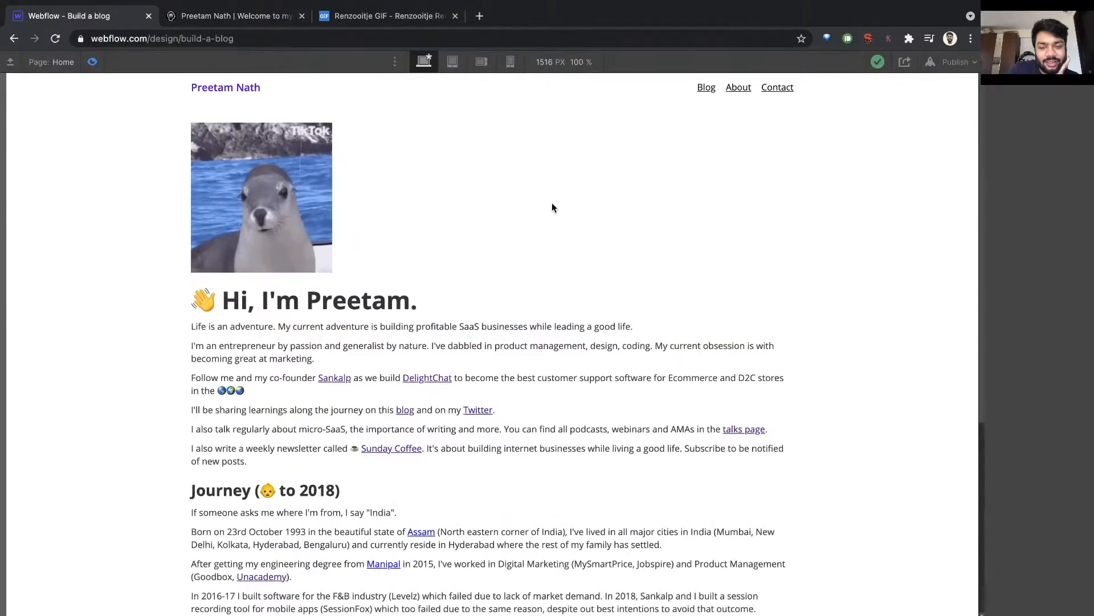
key(ctrl+Tab)
key(ctrl+shift+Tab)
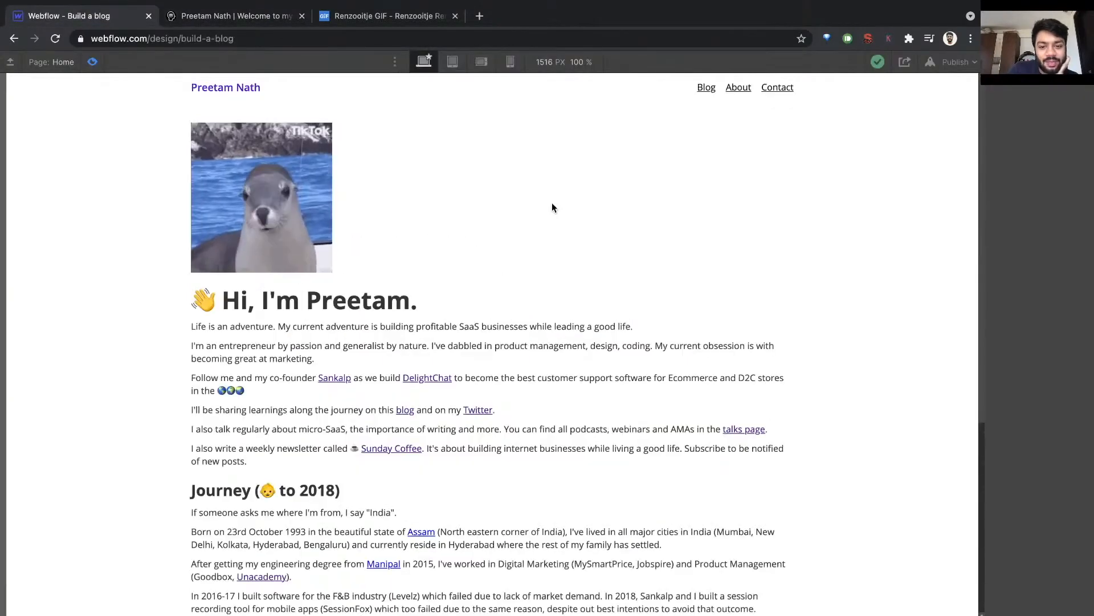
key(ctrl+Tab)
key(ctrl+shift+Tab)
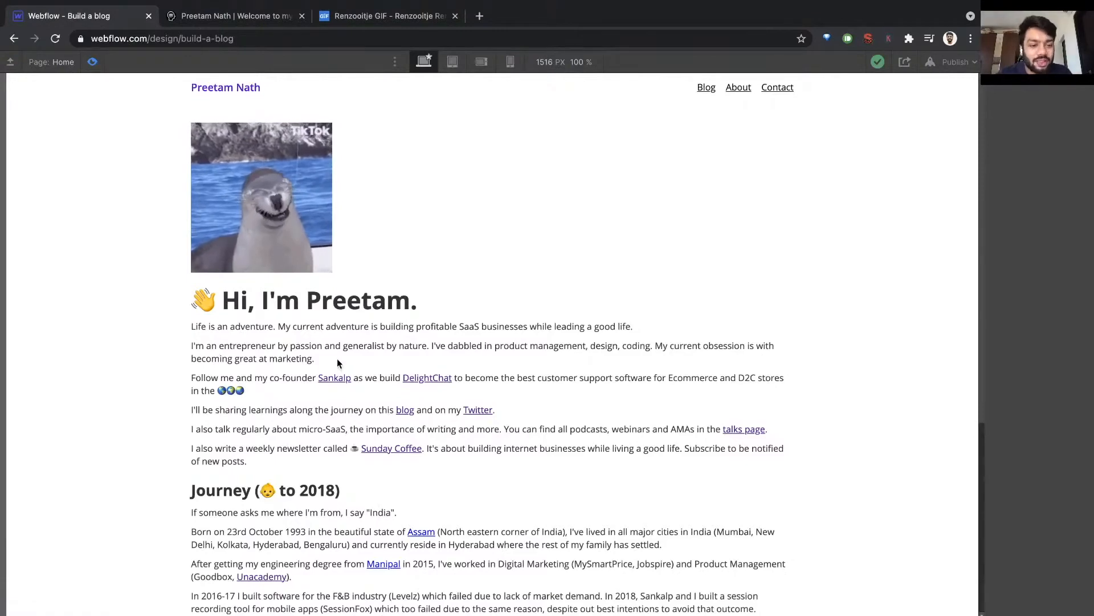
Step: Set the font size of the All Paragraphs tag to 16 px, starting from the first rich text paragraph
key(super+shift+p)
click(291, 326)
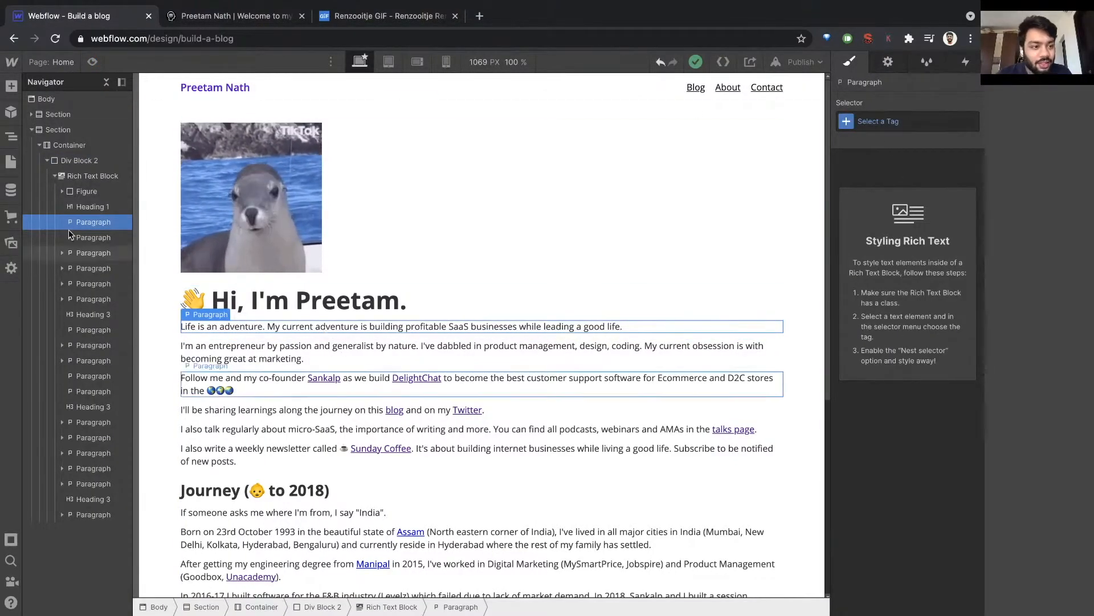
click(887, 119)
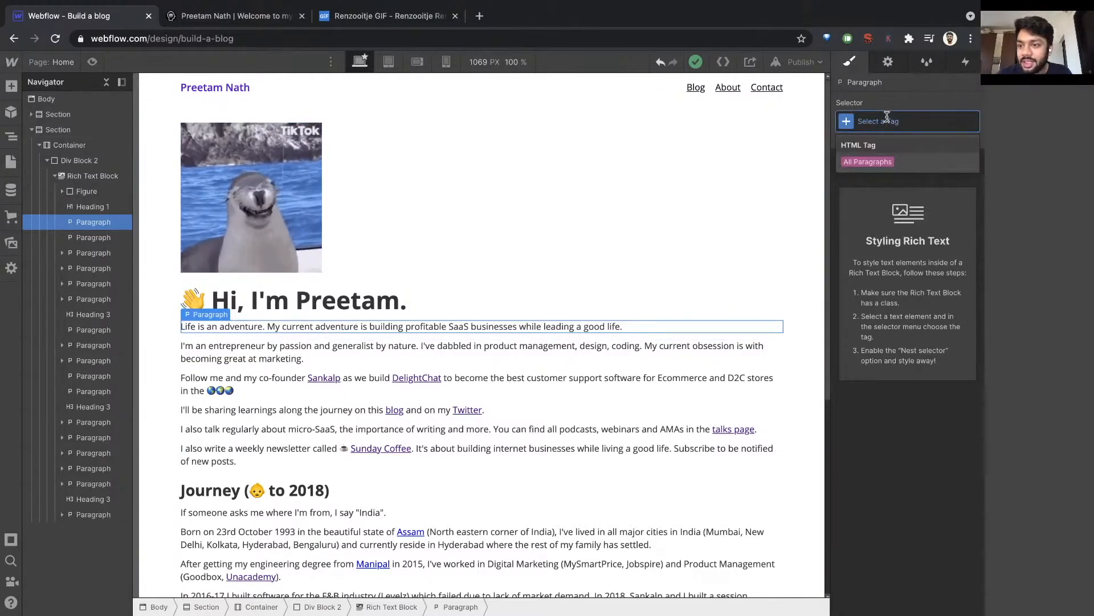
click(870, 162)
scroll(870, 438, down, 2)
scroll(877, 430, down, 1)
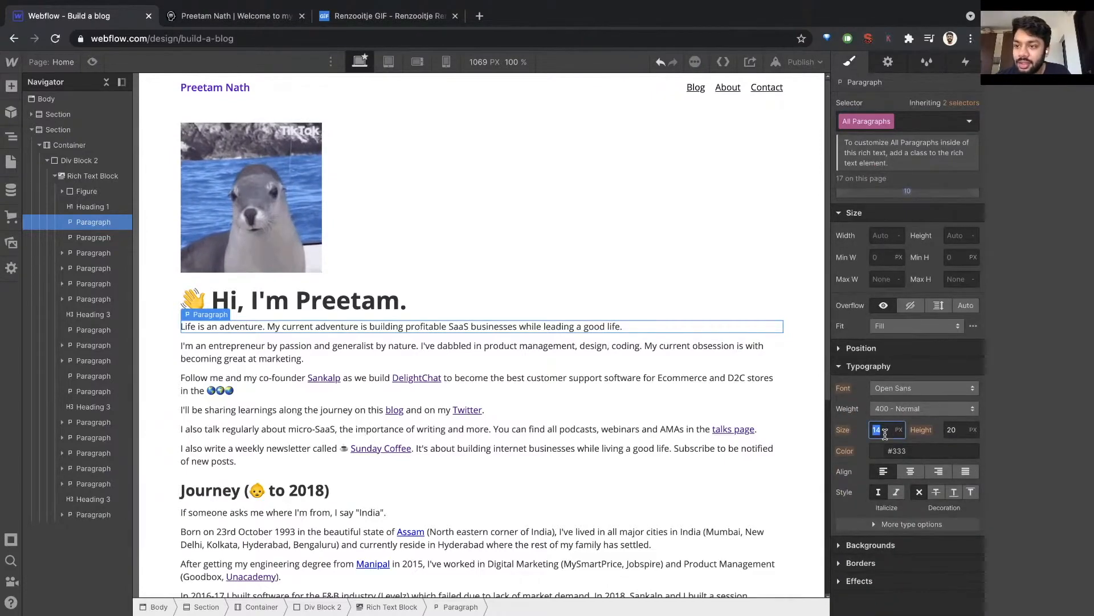
text(16)
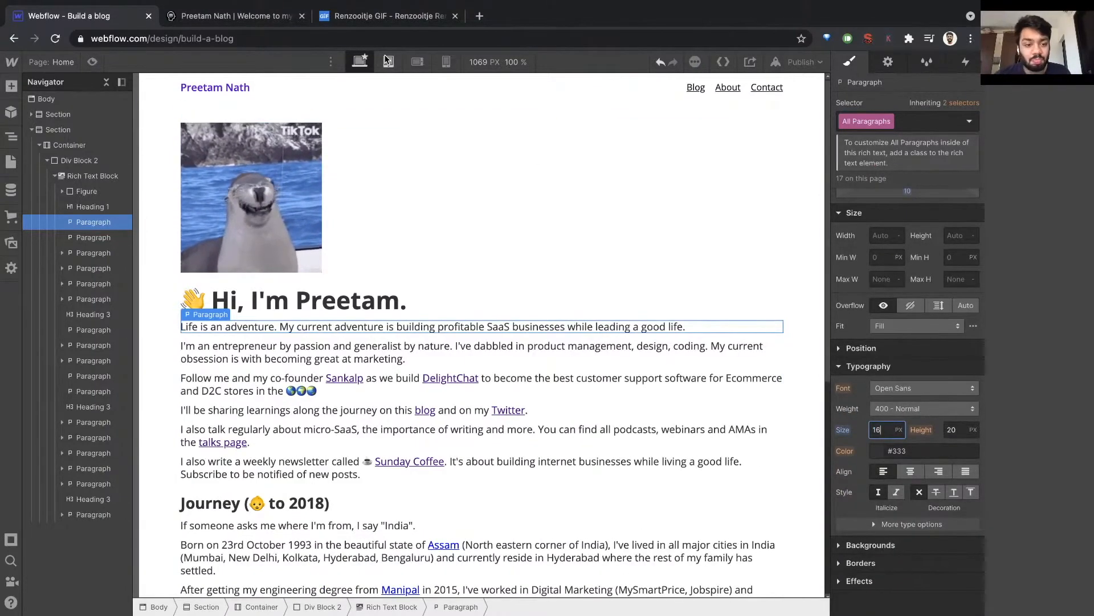
Step: Preview the resized paragraphs and compare the text's size and line spacing with the existing personal website
click(97, 60)
scroll(428, 222, down, 2)
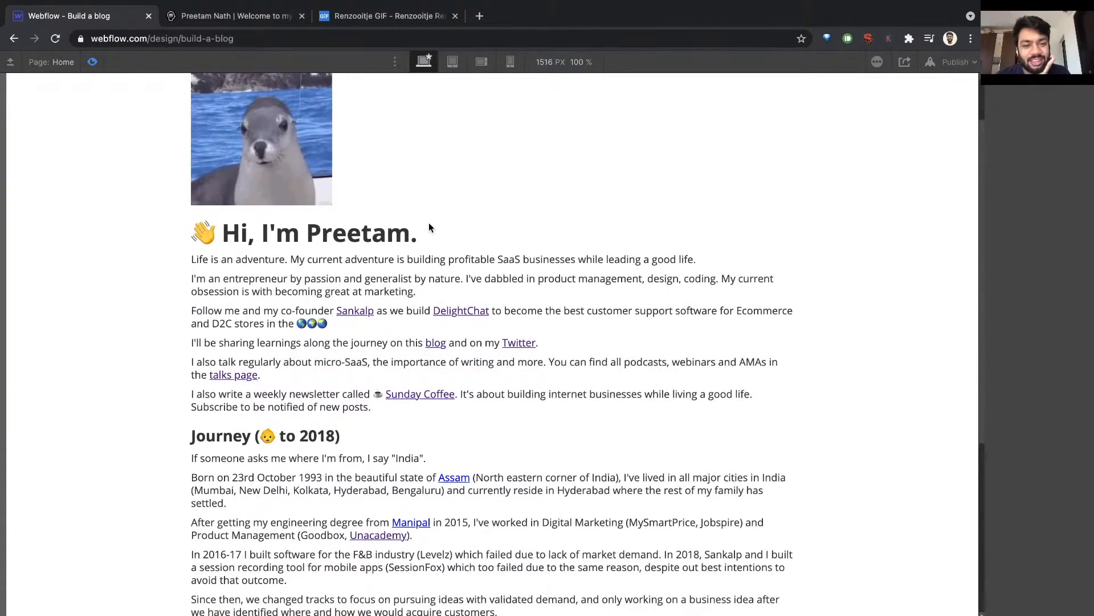
scroll(429, 227, down, 5)
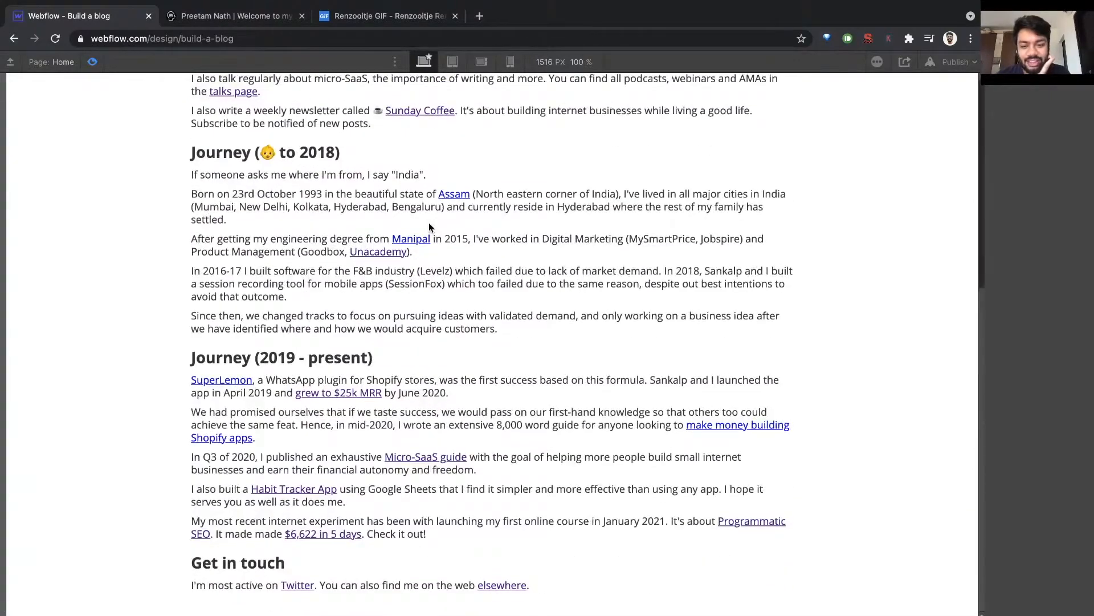
scroll(429, 227, up, 6)
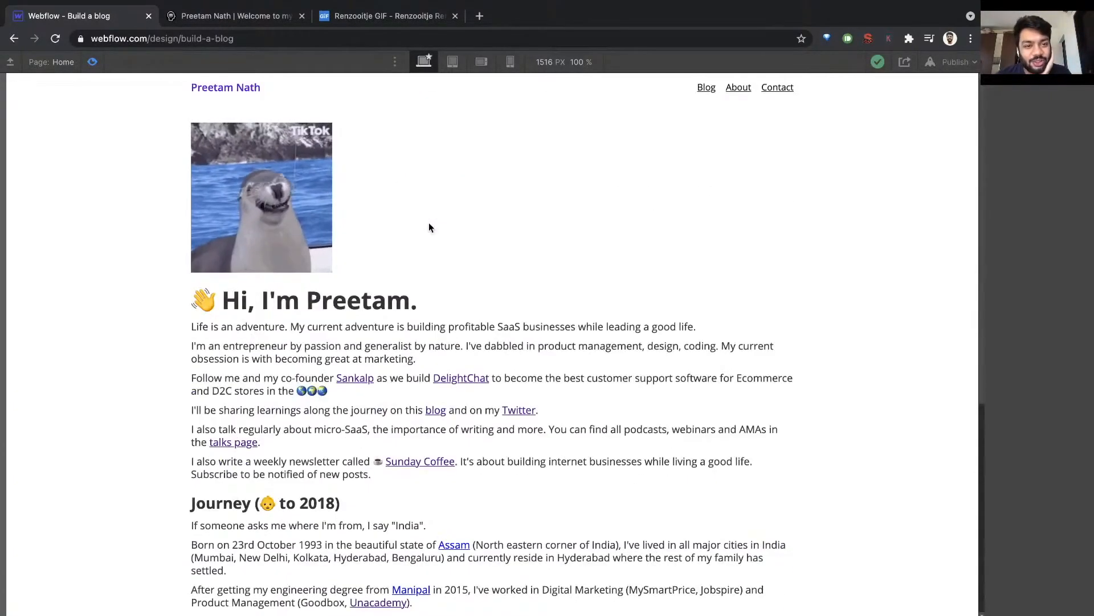
key(ctrl+Tab)
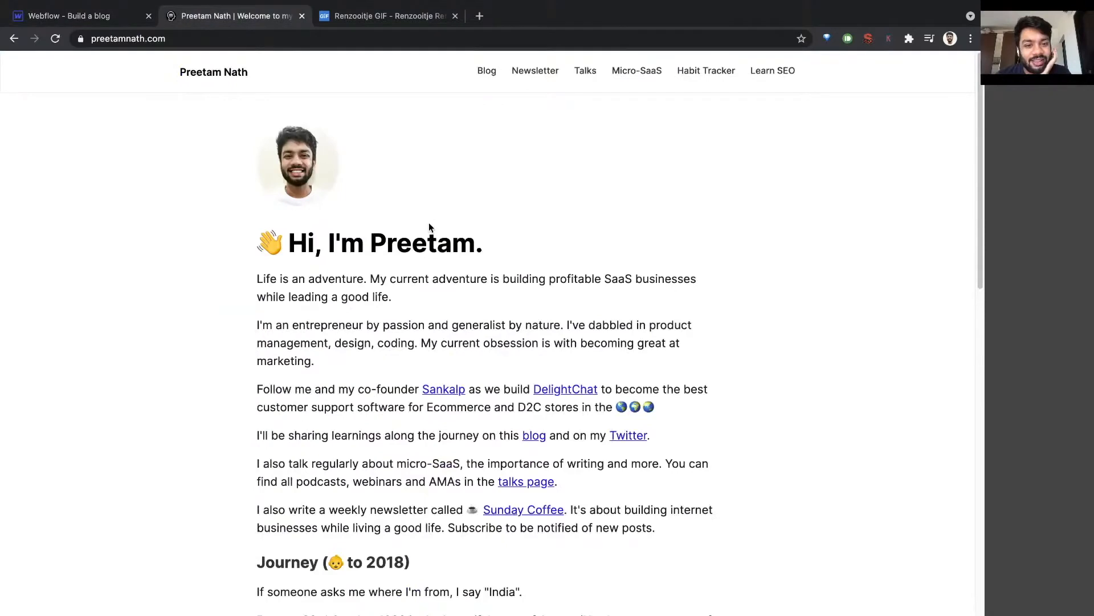
drag(259, 278, 694, 291)
click(482, 330)
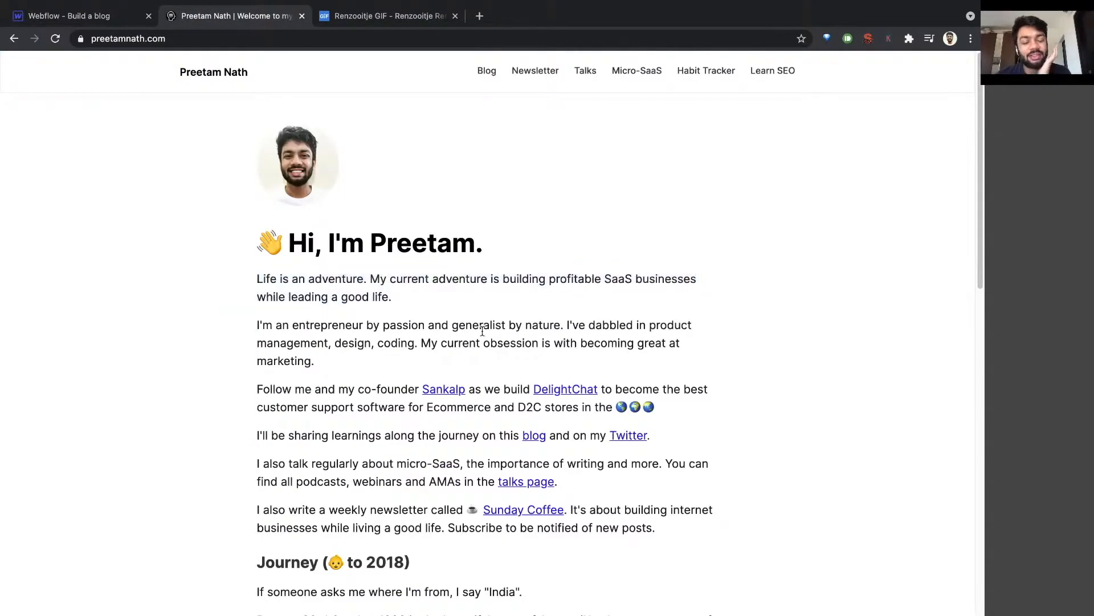
key(ctrl+shift+Tab)
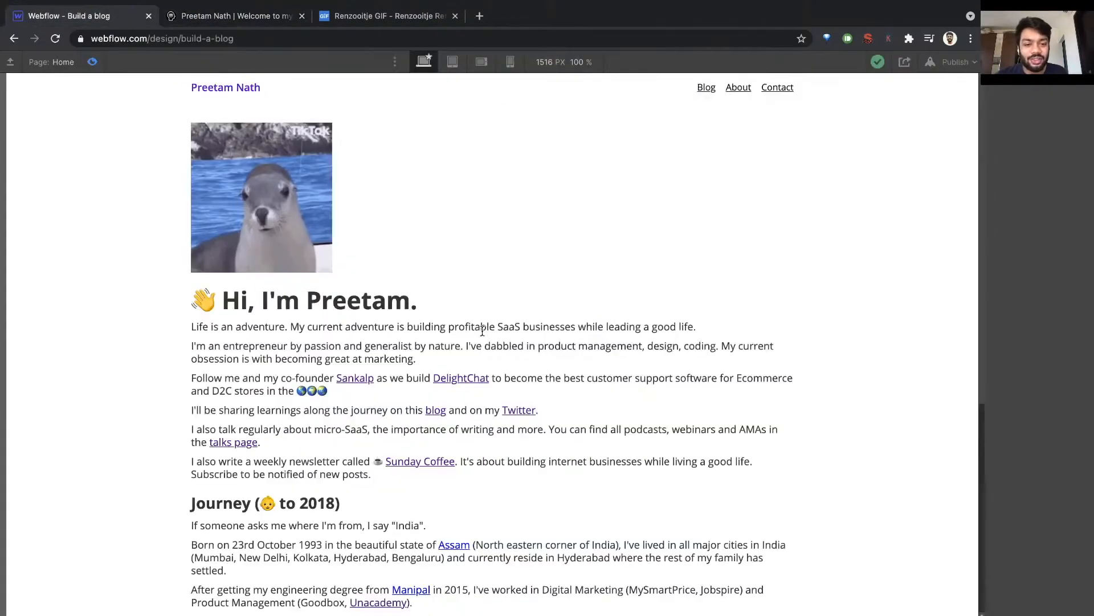
Step: Set the left and right padding of the div block around the rich text block to 32 px
click(92, 62)
click(209, 110)
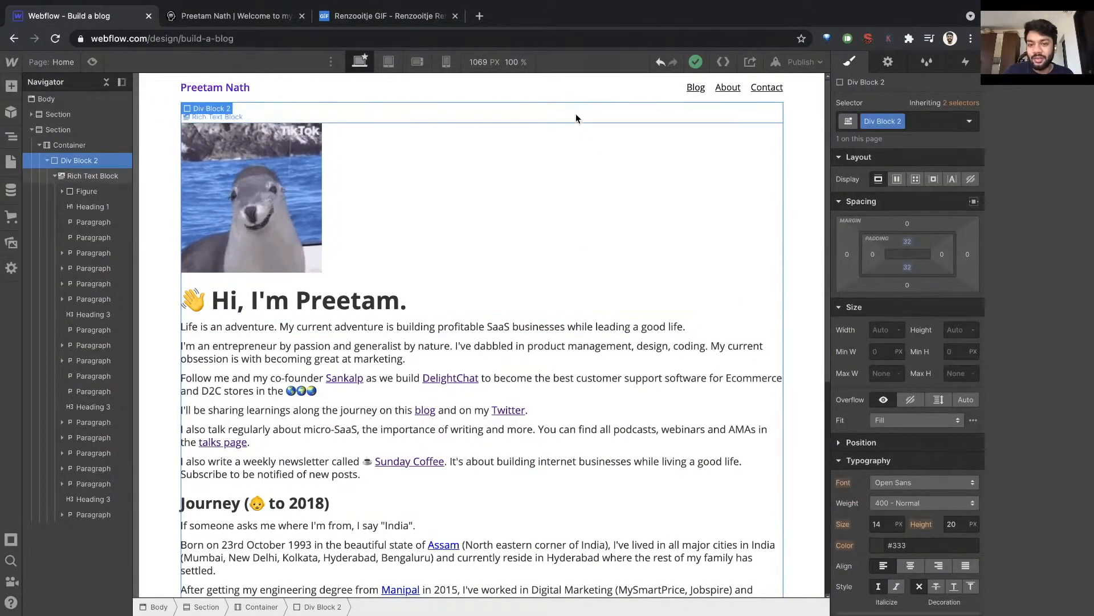
click(872, 254)
text(32)
key(Return)
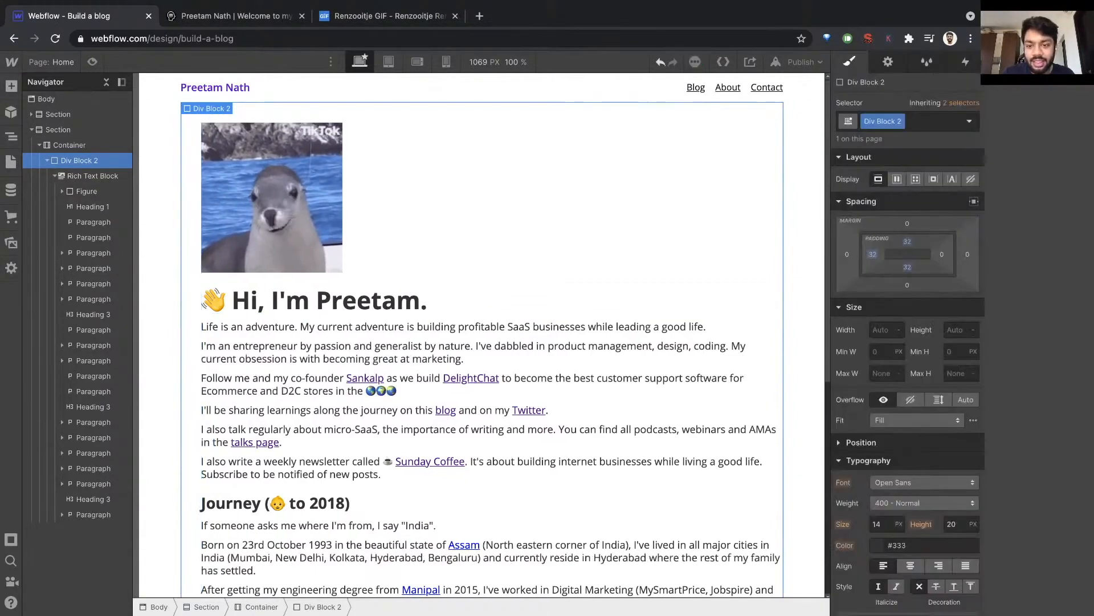
click(942, 255)
text(32)
key(Return)
scroll(424, 461, down, 2)
scroll(424, 460, up, 2)
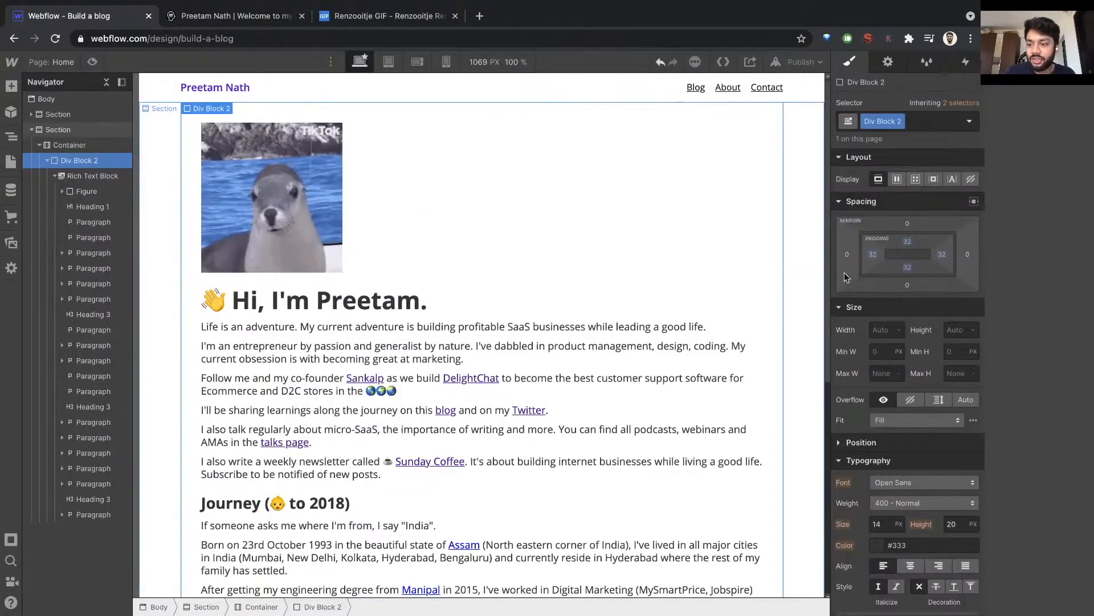
Step: Try left and right padding of 64 px on the div block around the rich text and compare with the existing website
click(872, 254)
text(64)
key(Return)
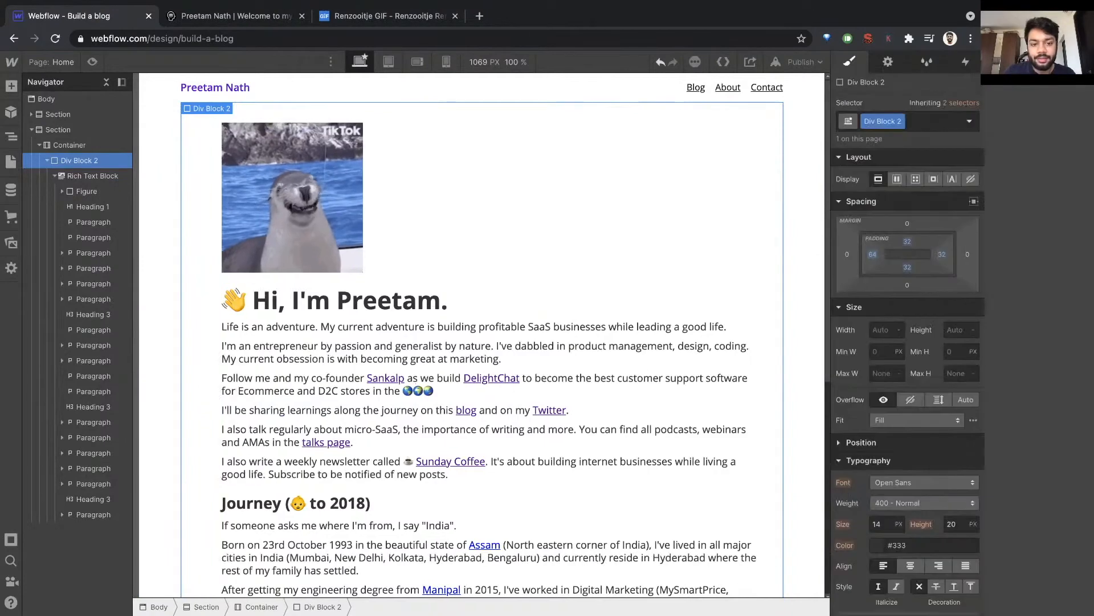
click(942, 255)
text(64)
key(Return)
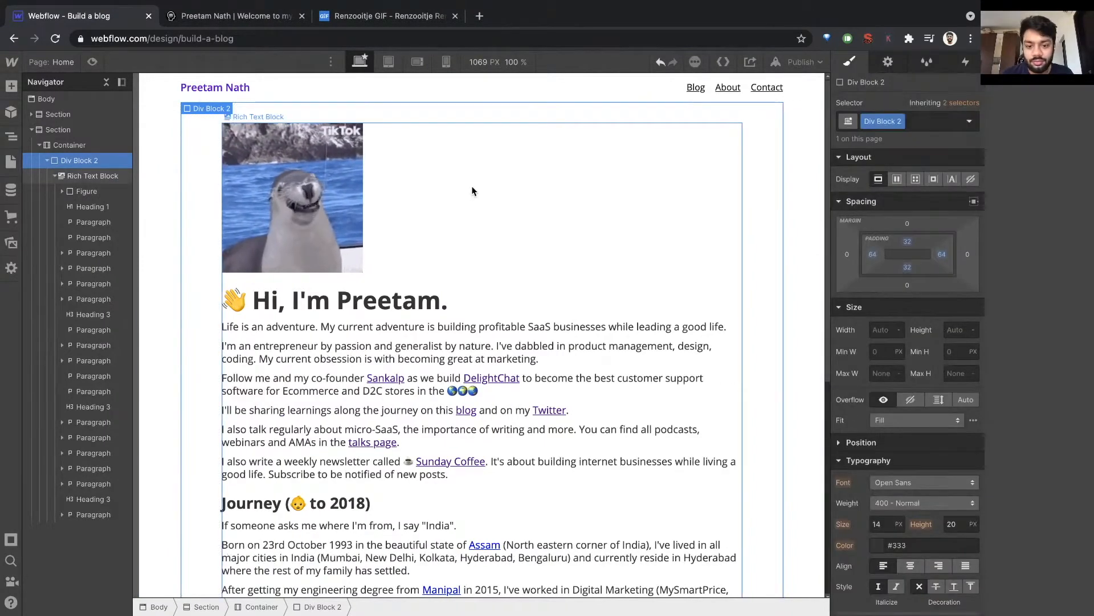
key(ctrl+Tab)
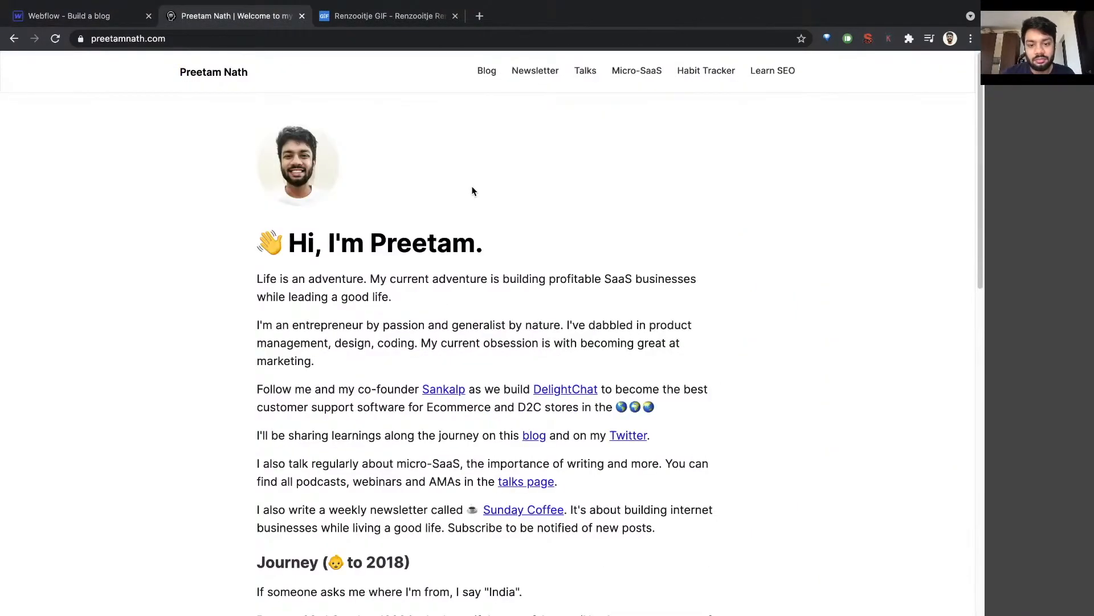
key(ctrl+shift+Tab)
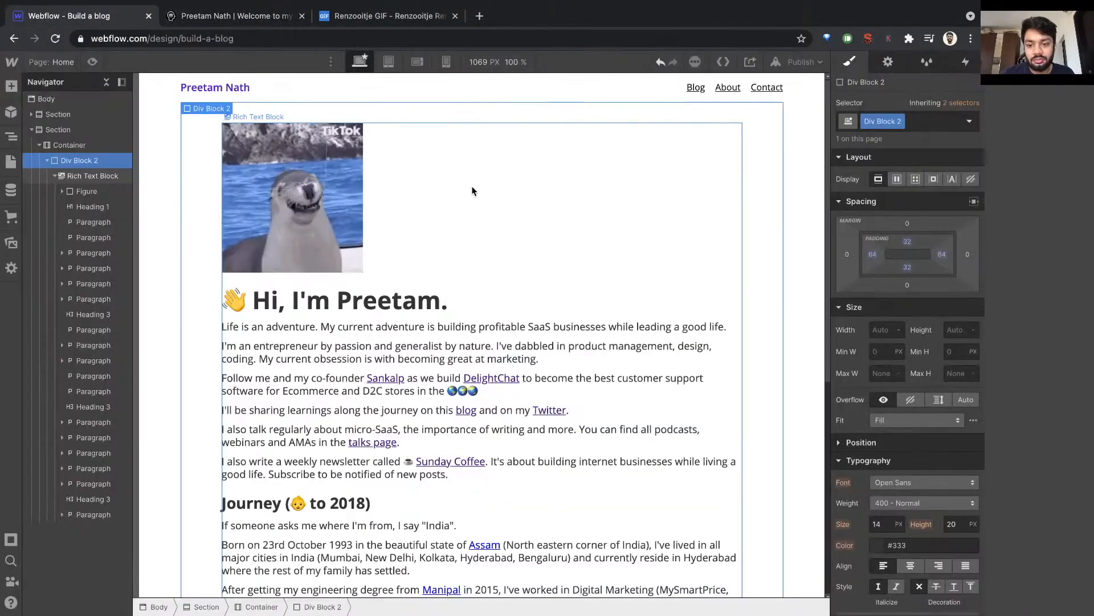
Step: Set the left and right padding of the div block around the rich text to 128 px
click(871, 254)
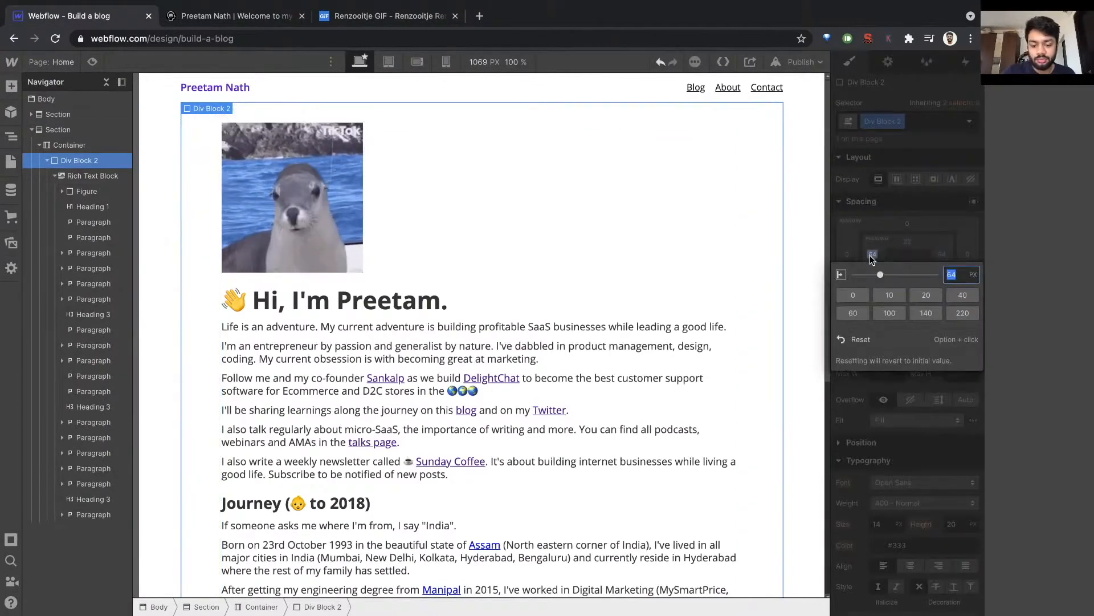
text(128)
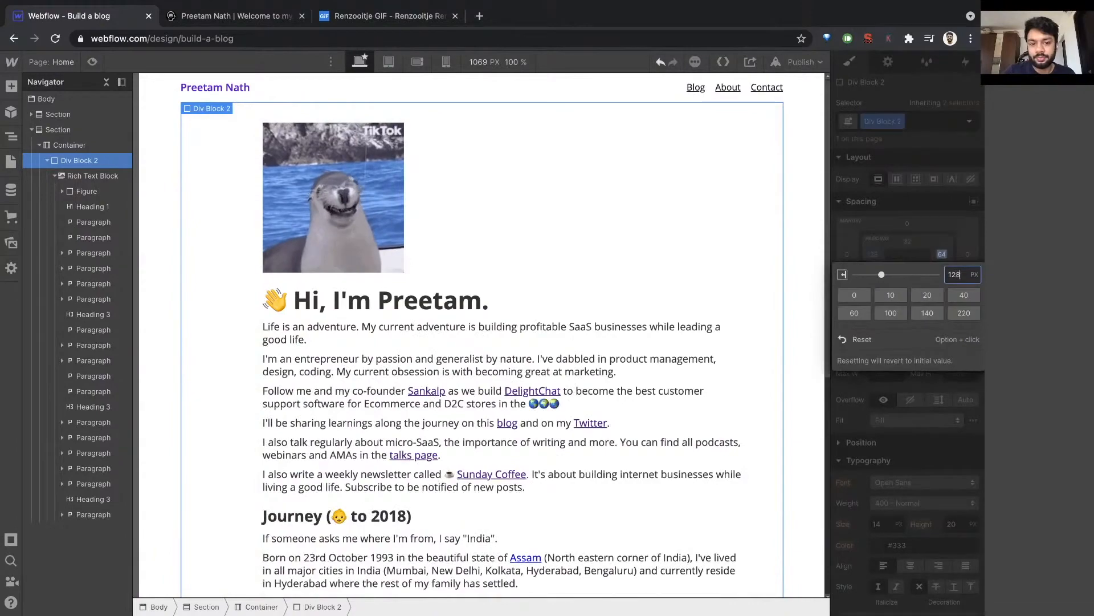
key(Return)
Step: Preview the desktop page and compare its content width and side spacing with the existing personal website
click(92, 61)
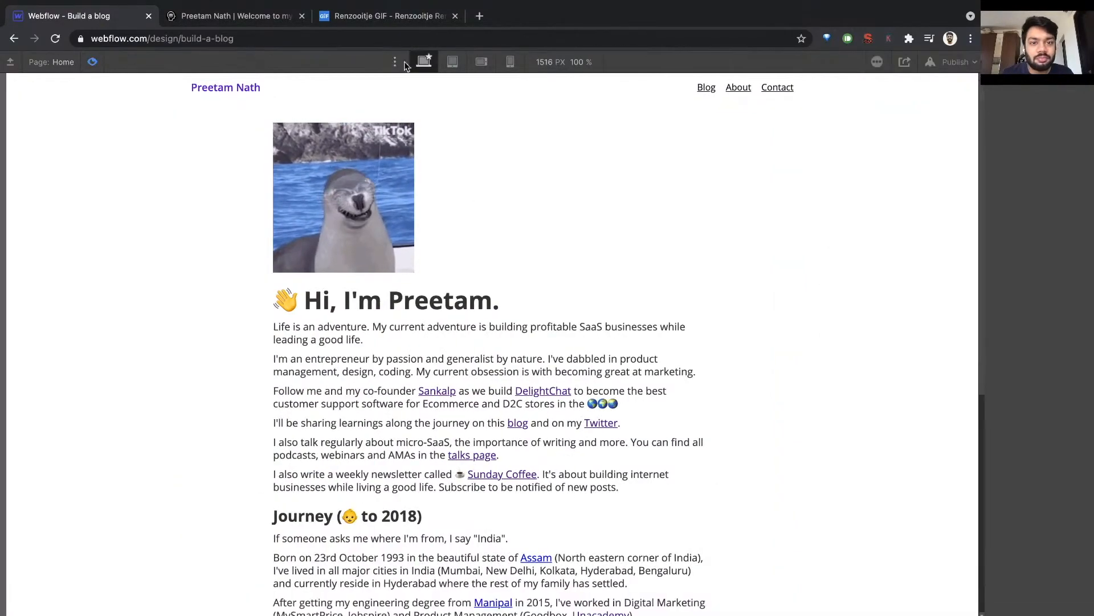
scroll(407, 205, down, 2)
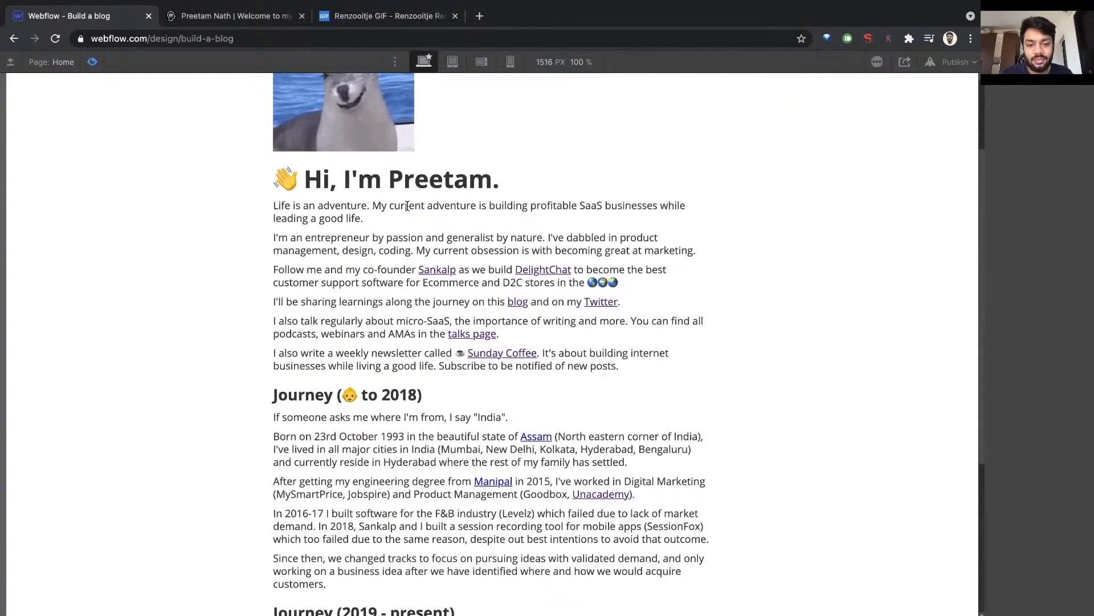
scroll(407, 205, up, 2)
key(ctrl+Tab)
key(ctrl+shift+Tab)
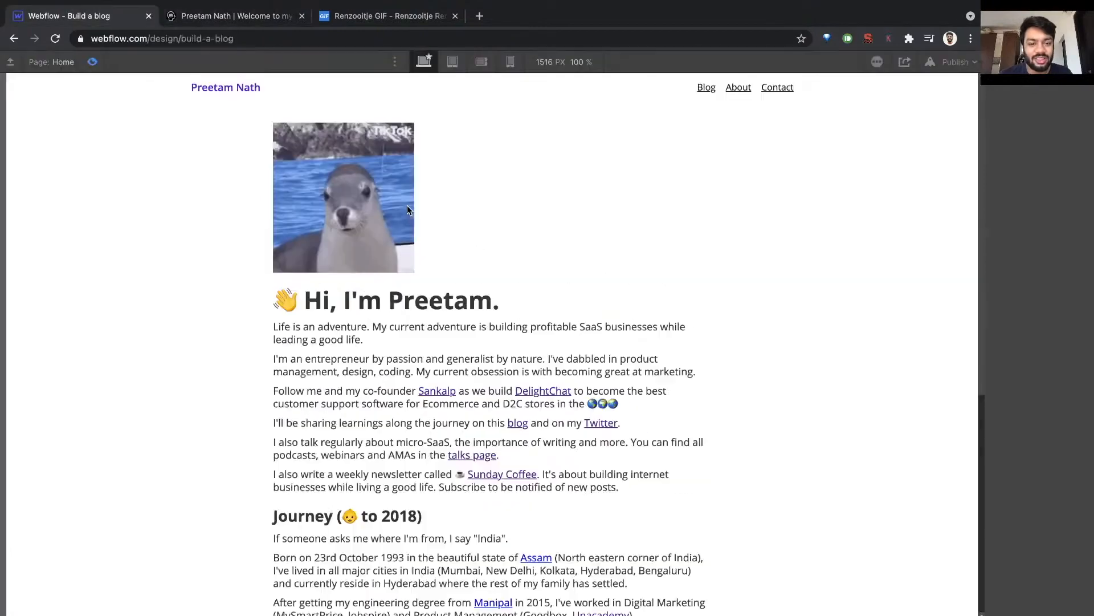
click(93, 62)
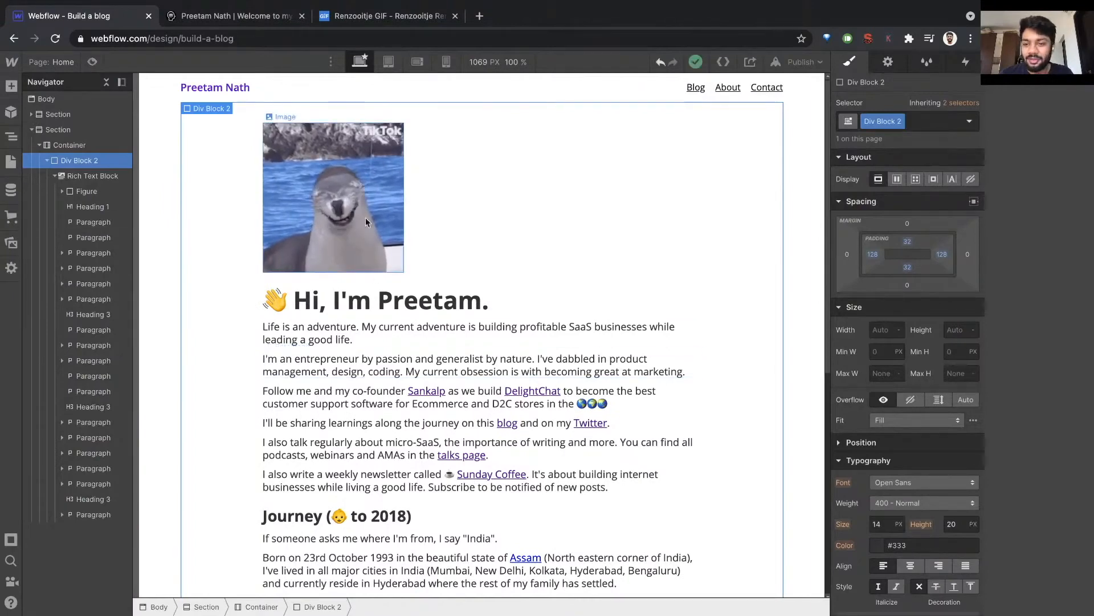
Step: Check how the page content fits at the tablet and mobile portrait breakpoints, returning to the desktop view
click(390, 62)
click(445, 63)
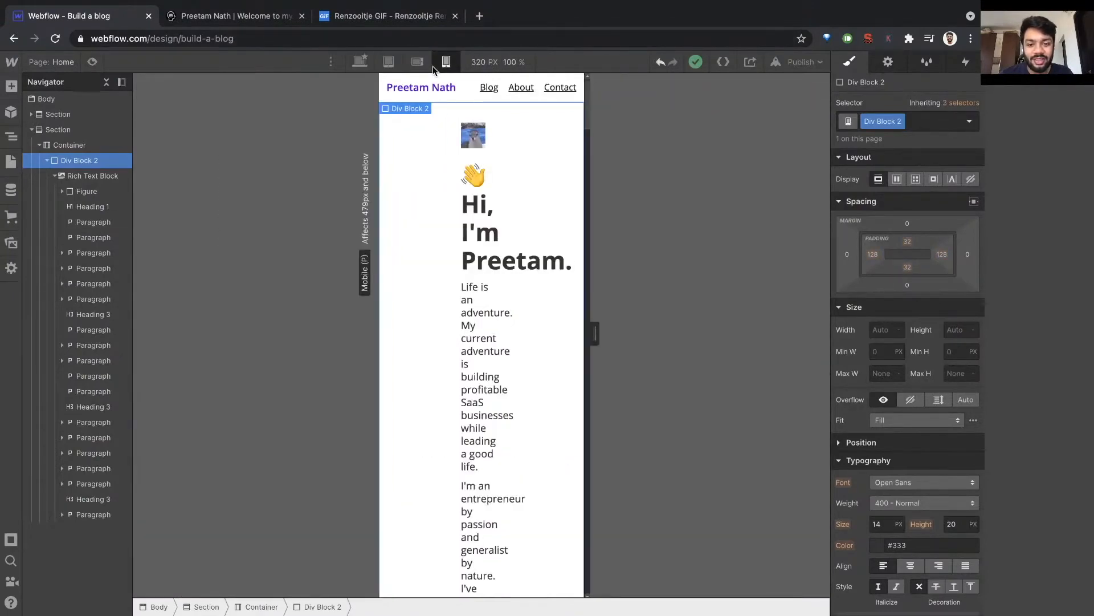
click(361, 63)
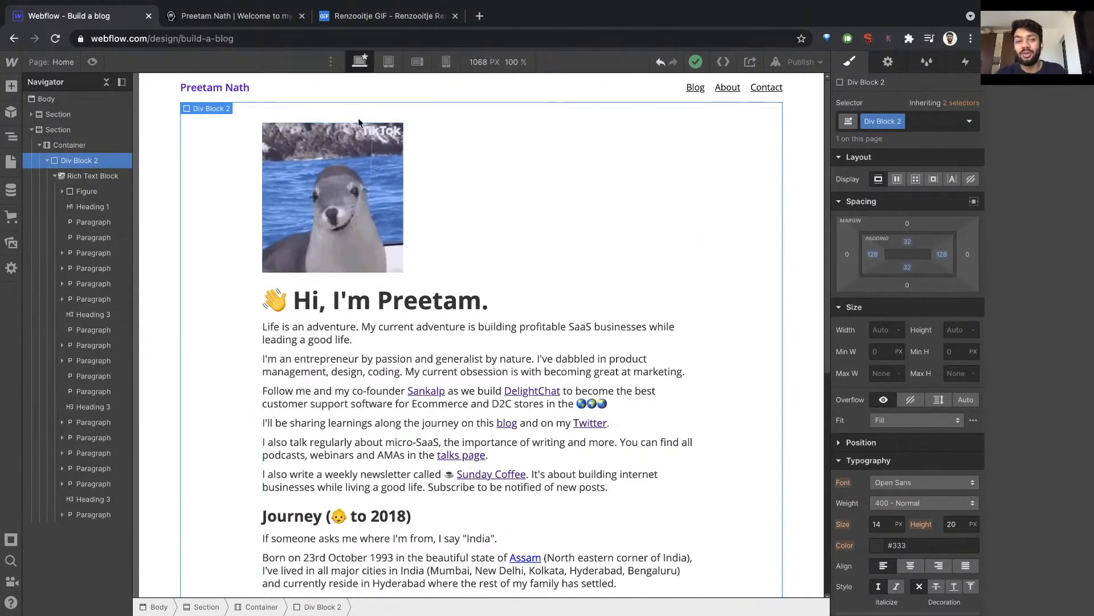
Step: At the tablet breakpoint, set the div block's left and right padding to 0 px
click(387, 60)
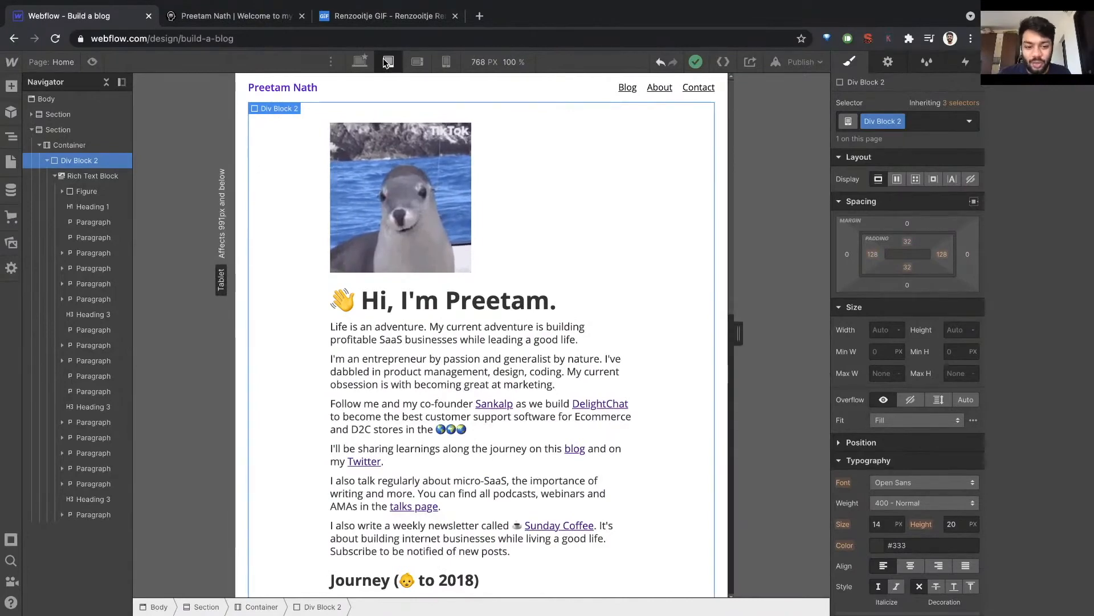
click(874, 258)
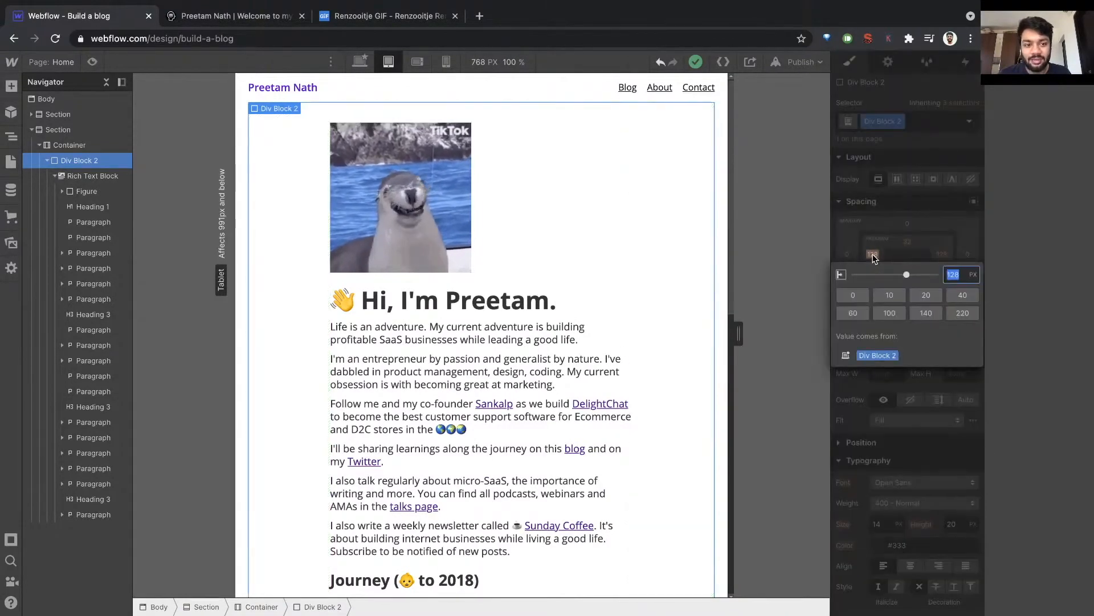
text(0)
key(Return)
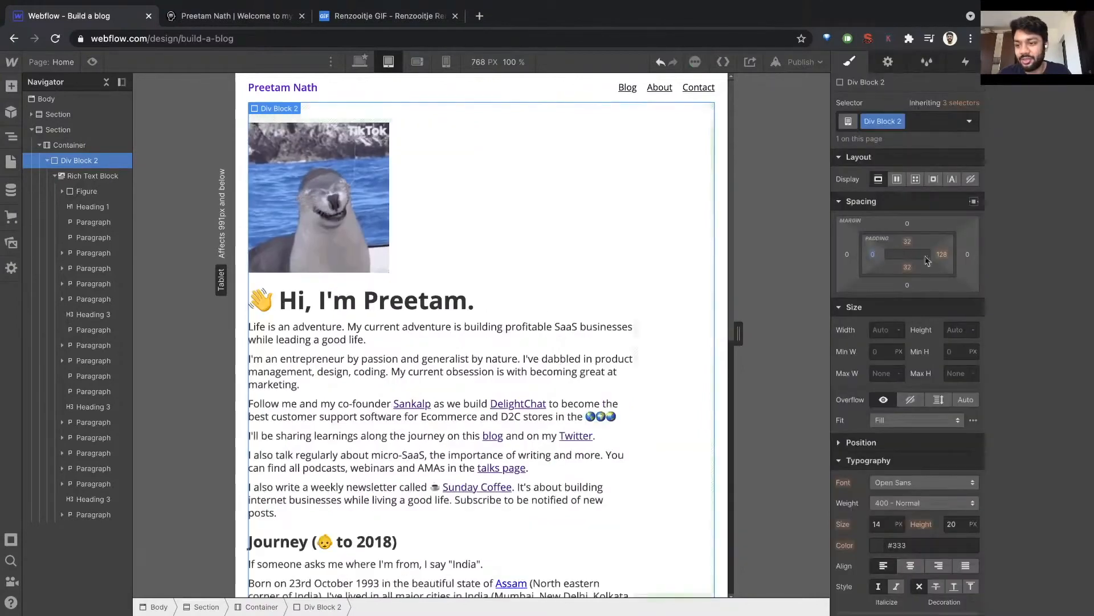
click(942, 254)
text(0)
key(Return)
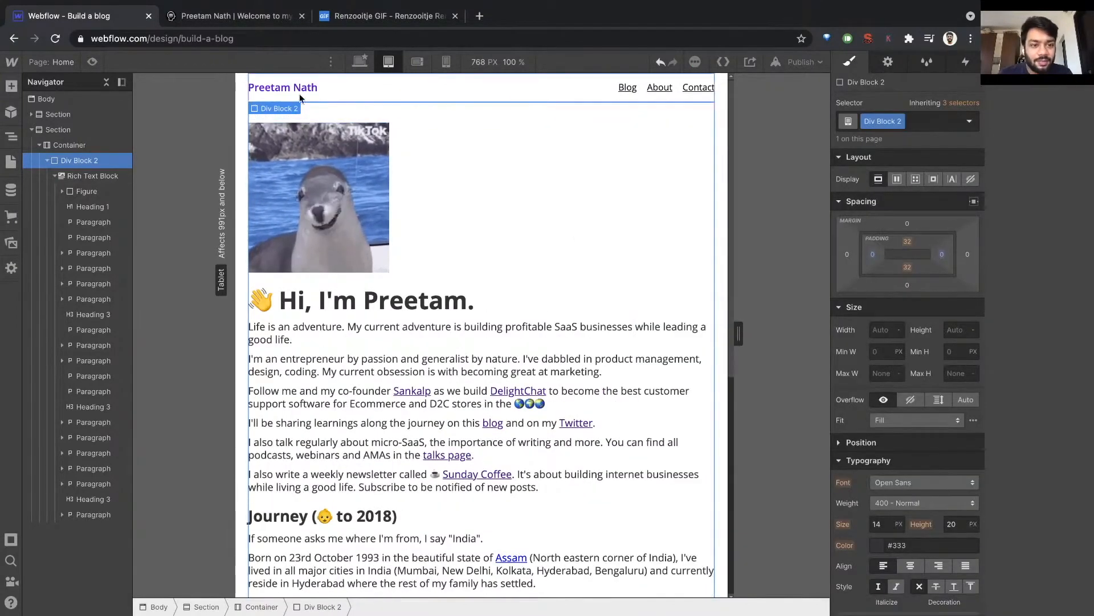
Step: At the mobile landscape breakpoint, set the div block's left and right padding to 12 px
click(415, 62)
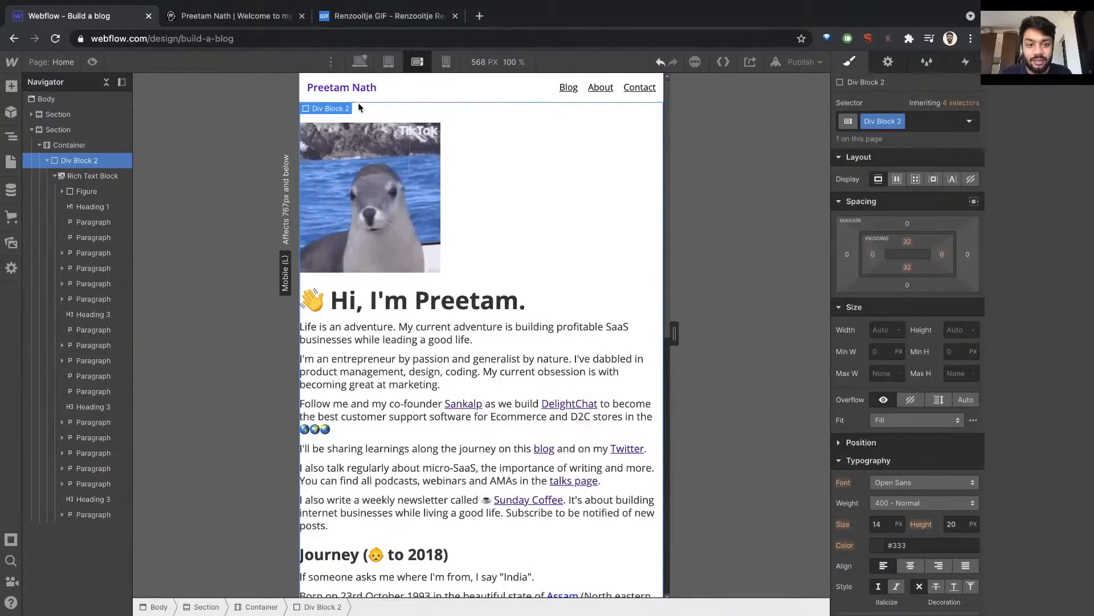
click(874, 254)
text(12)
key(Return)
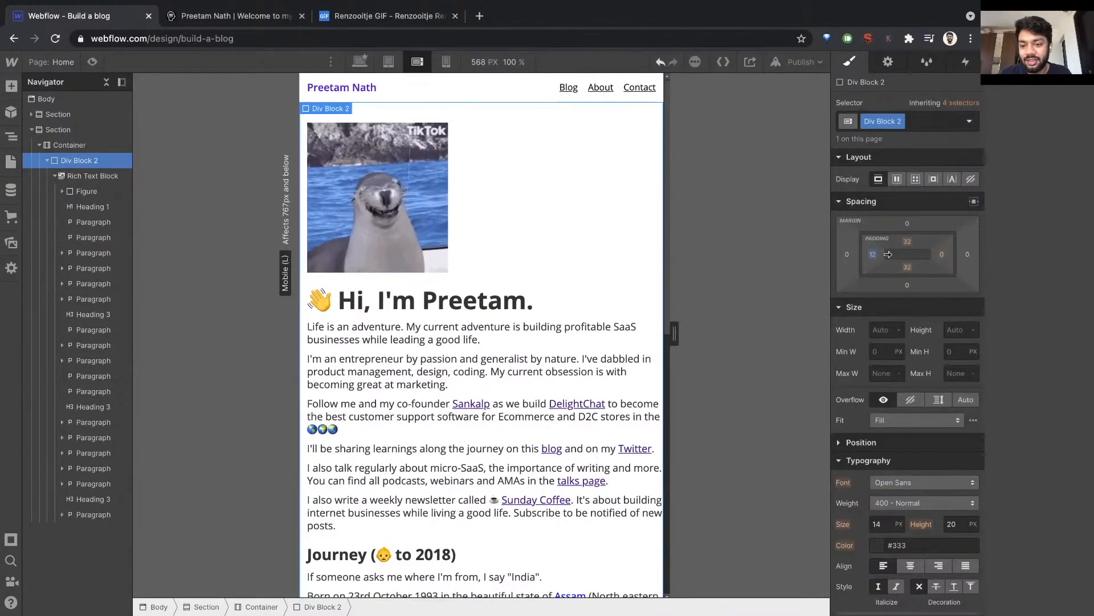
key(1)
key(2)
key(Return)
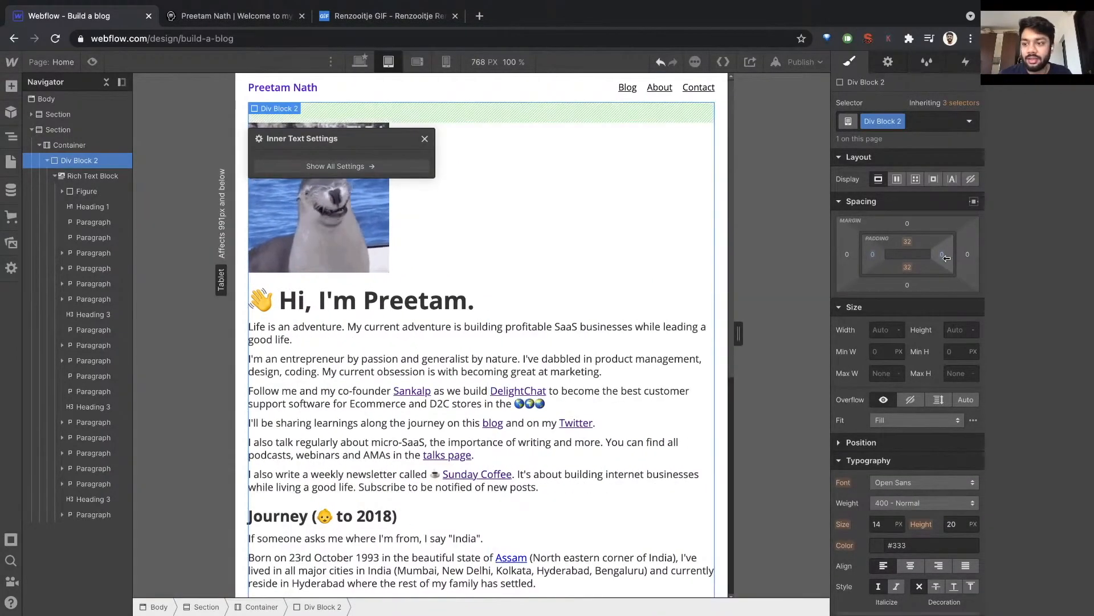
click(941, 255)
text(13)
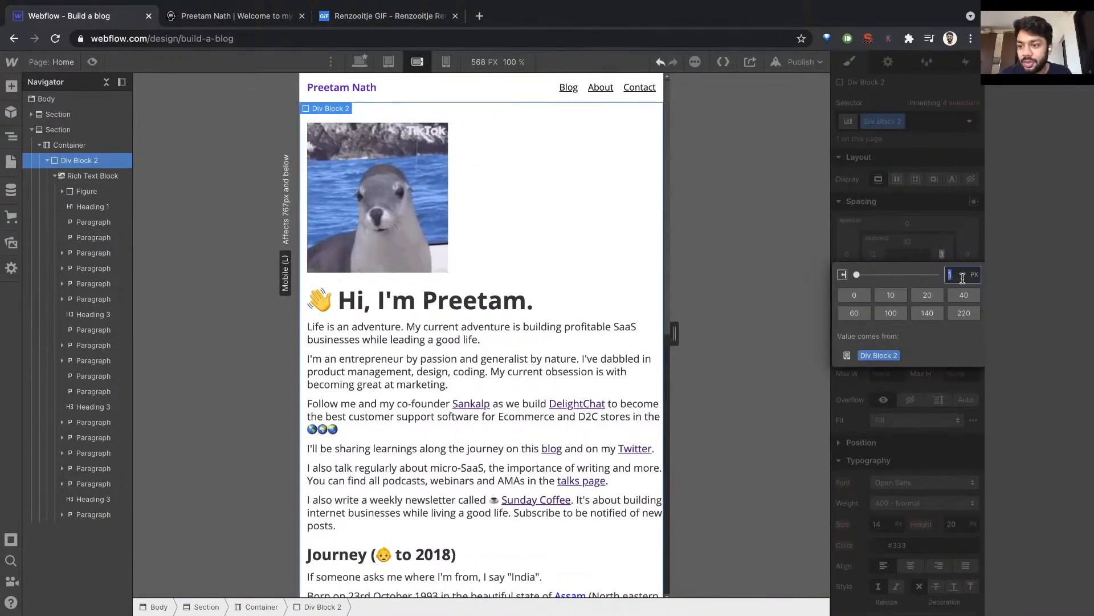
key(BackSpace)
text(12)
key(Return)
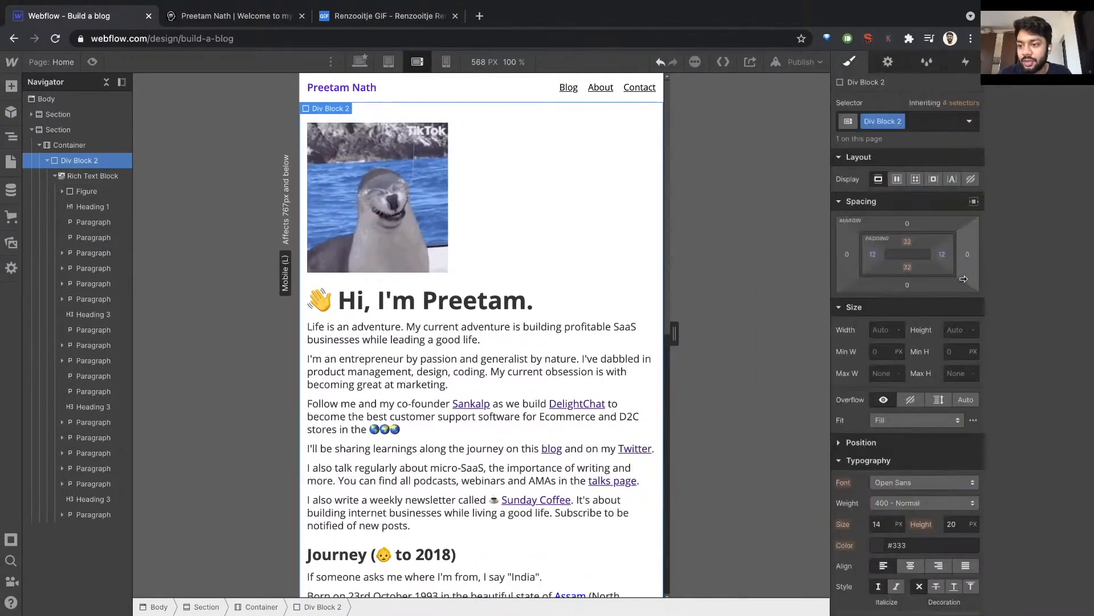
Step: Reset the div block's right padding at the tablet breakpoint and set it to 0 px
click(391, 62)
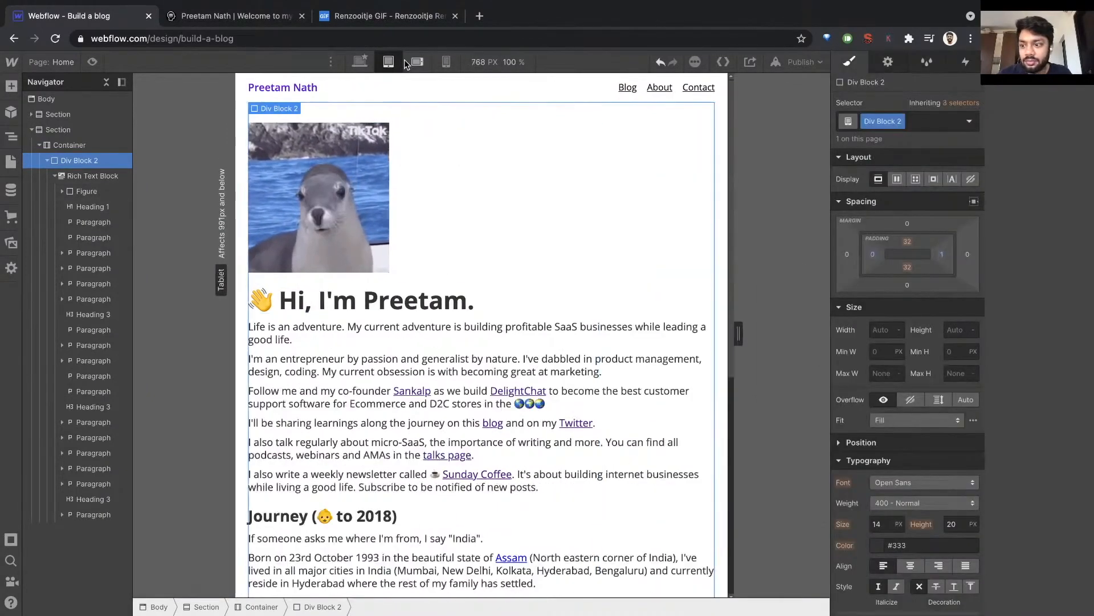
click(943, 256)
click(870, 341)
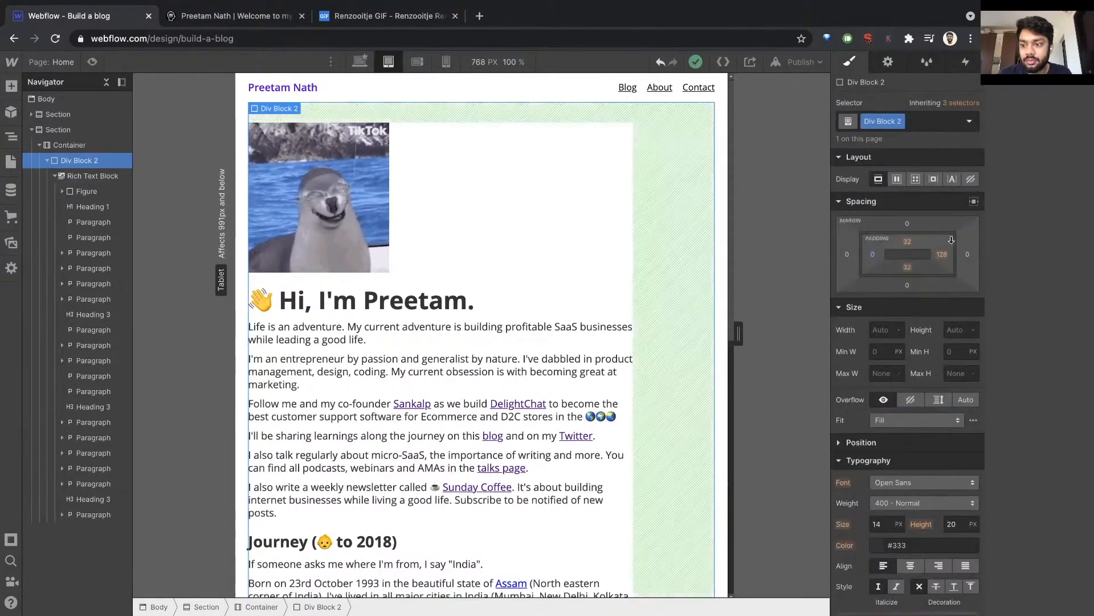
click(943, 256)
text(0)
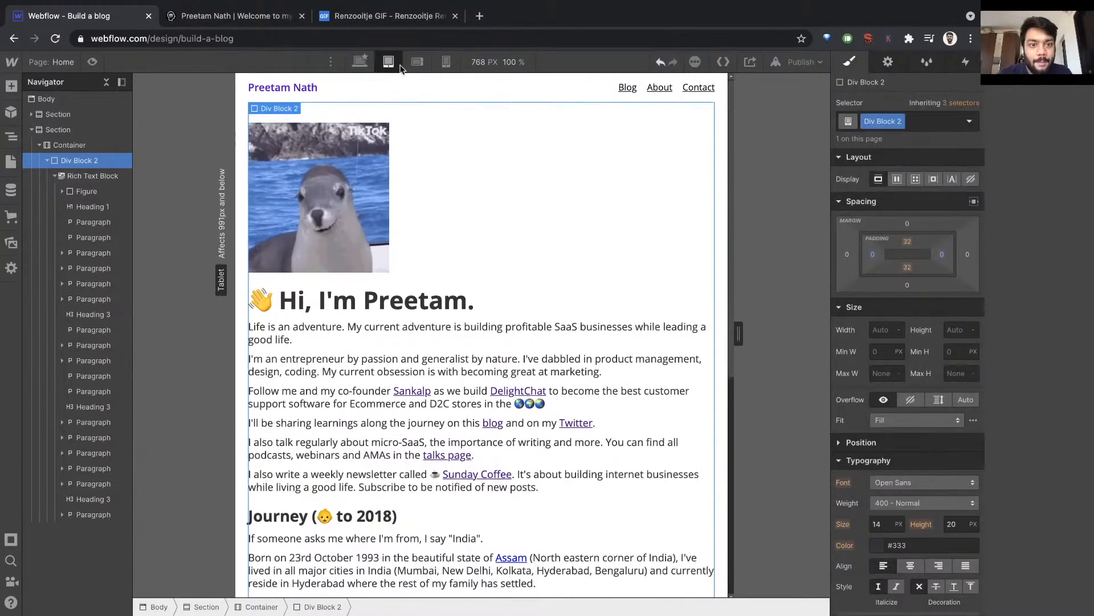
Step: Preview the mobile portrait layout at a canvas width of 360 px and compare it with the existing website
click(446, 61)
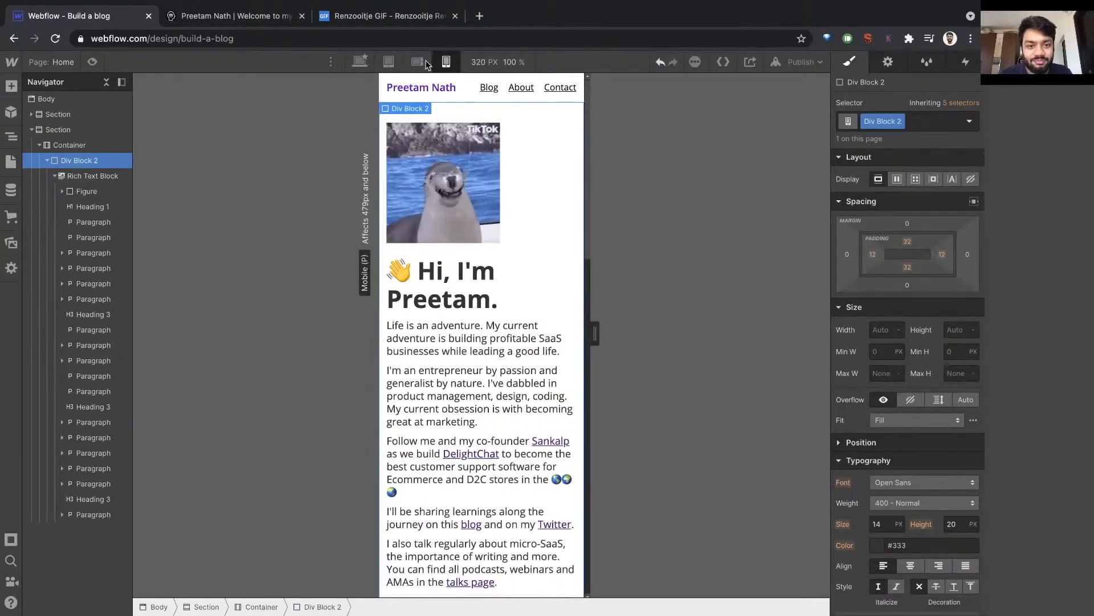
key(super+shift+p)
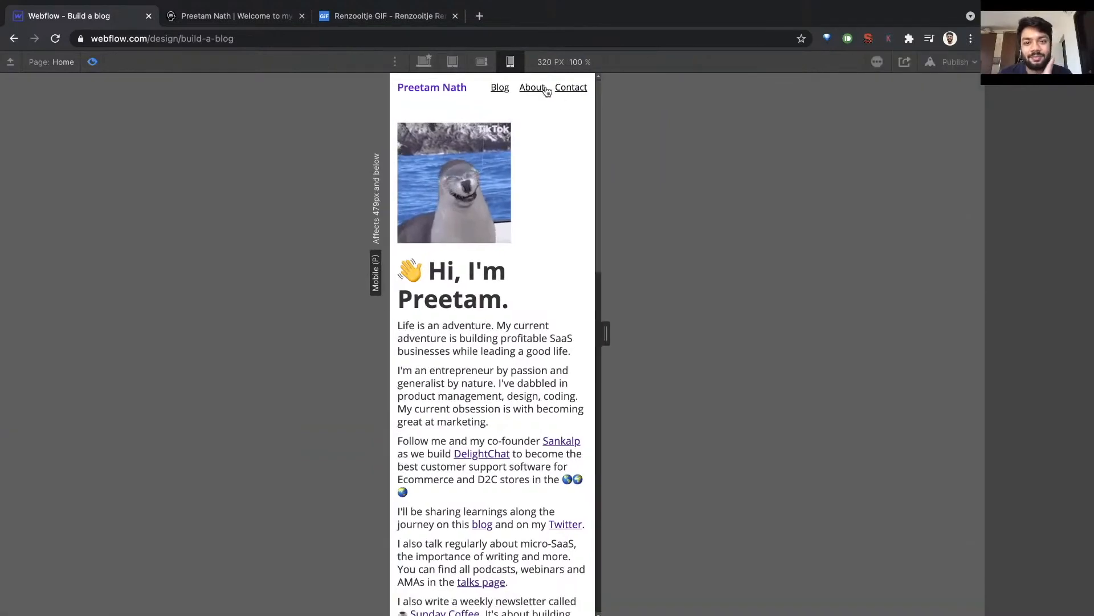
click(550, 62)
text(360)
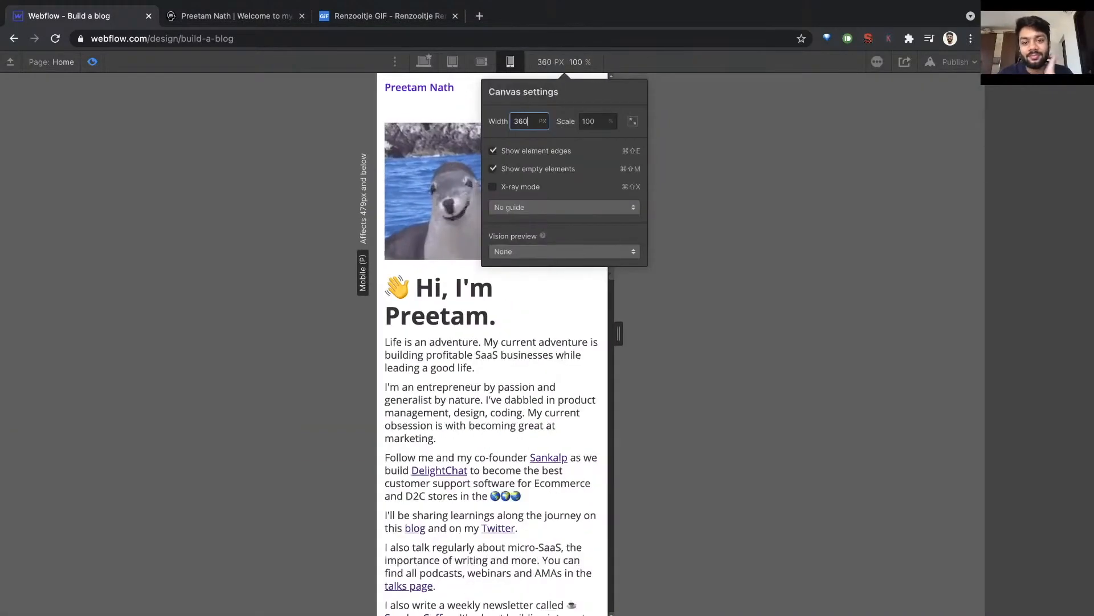
key(Return)
scroll(601, 322, down, 3)
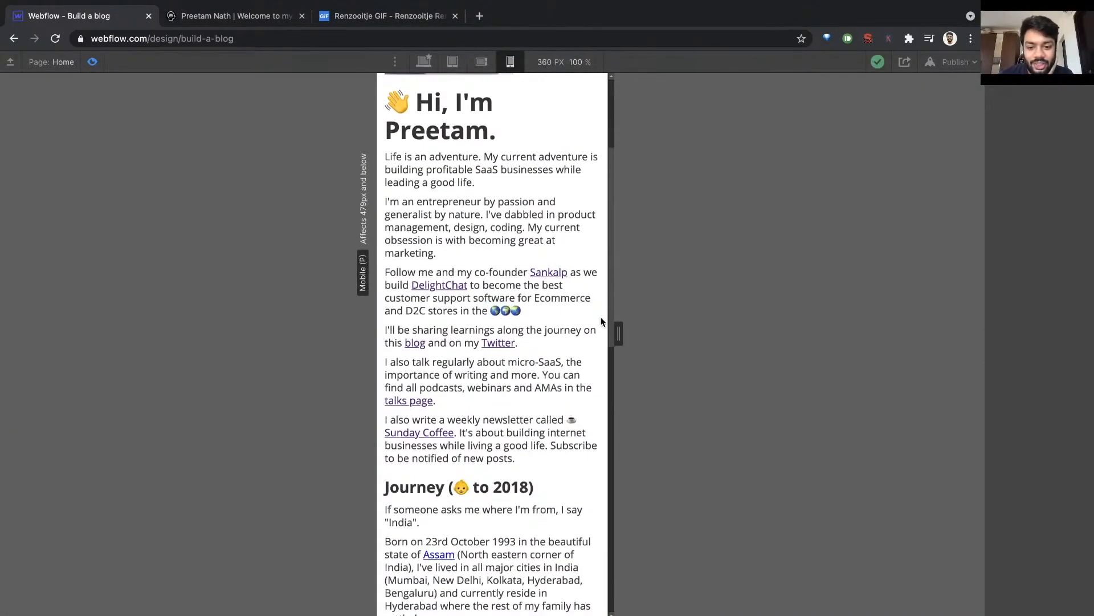
key(ctrl+Tab)
key(ctrl+shift+Tab)
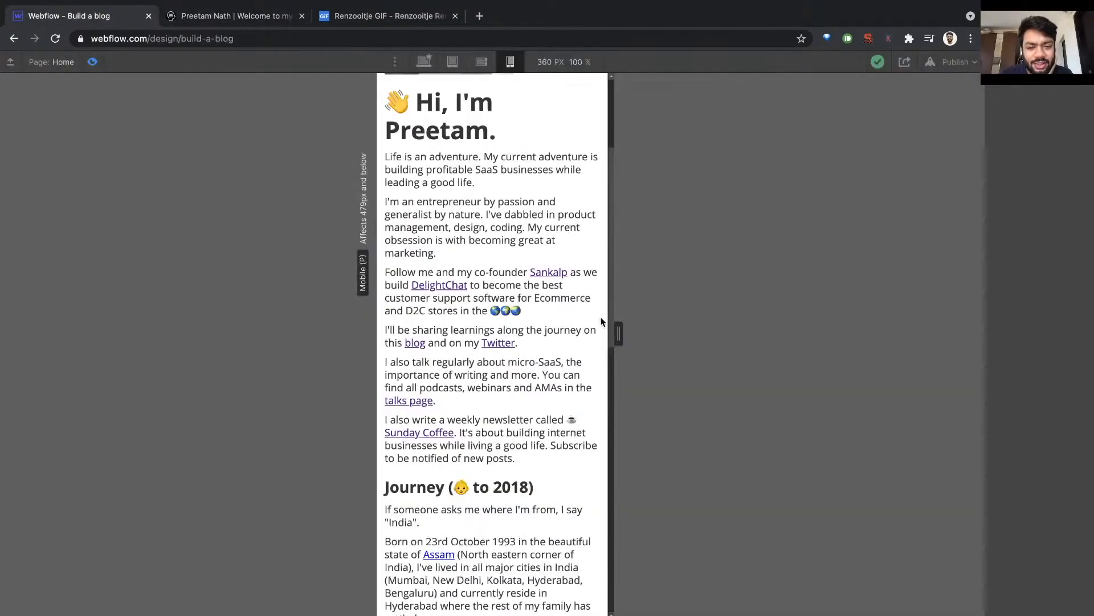
scroll(601, 322, up, 4)
Step: Preview the desktop layout again and compare its paragraph text and line spacing with the existing website, ending the preview
click(421, 62)
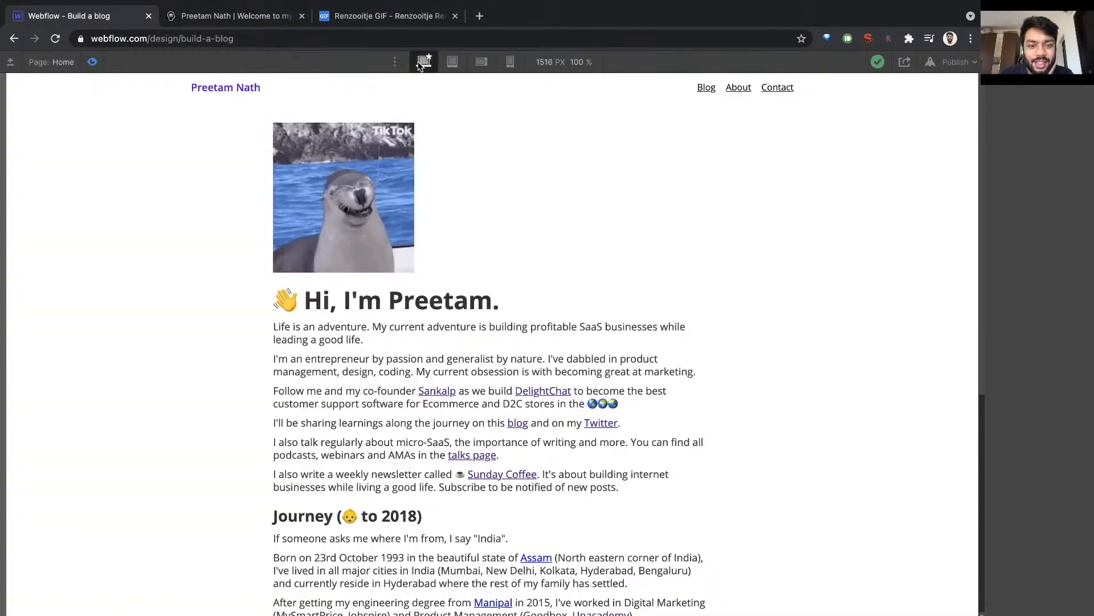
key(ctrl+Tab)
key(ctrl+shift+Tab)
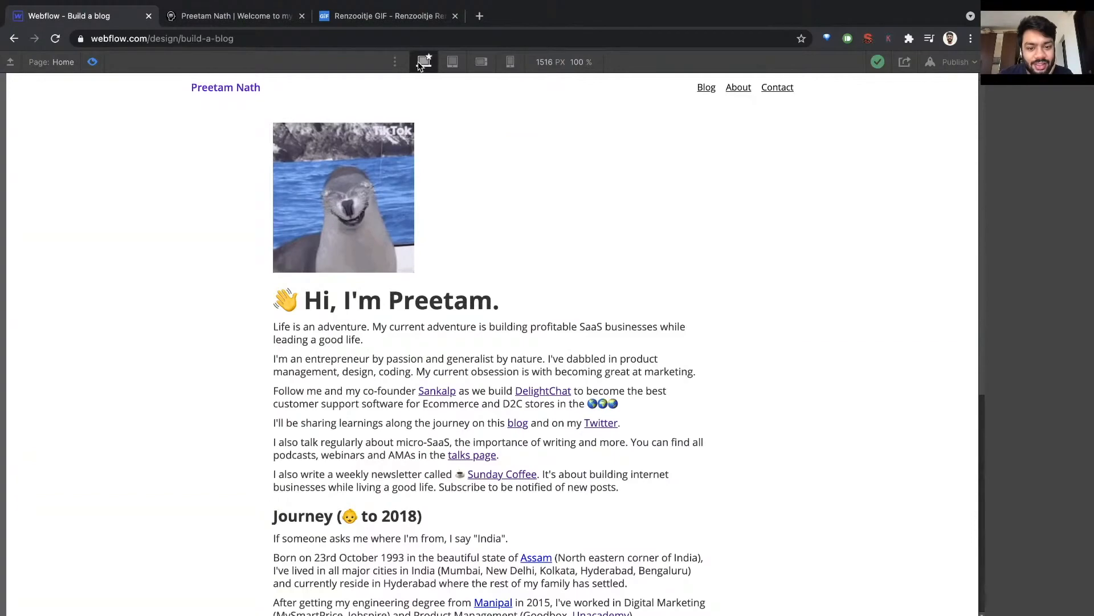
key(ctrl+Tab)
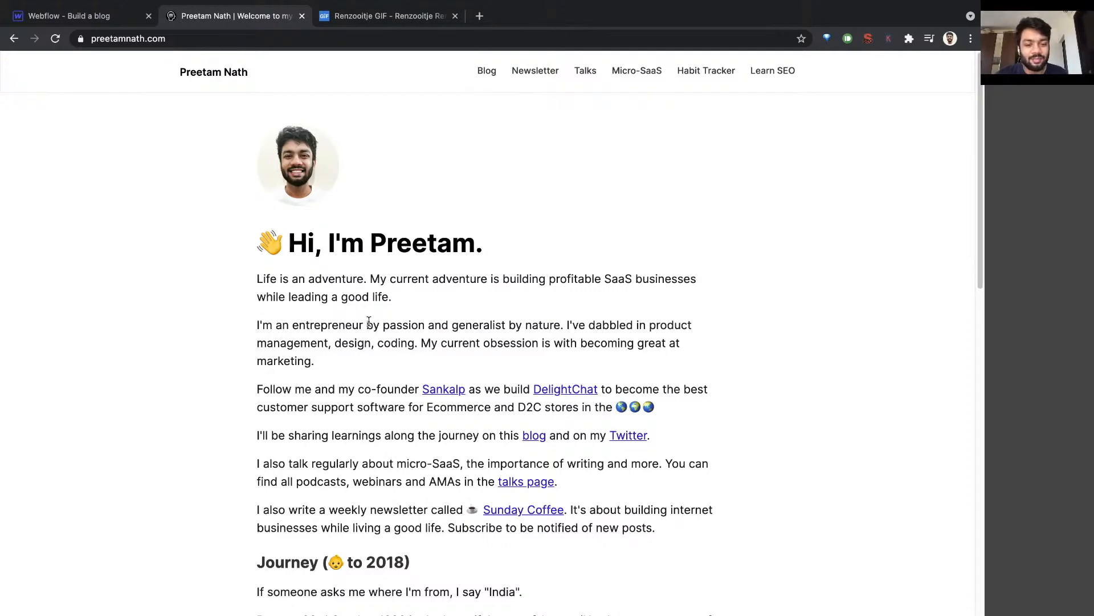
key(ctrl+shift+Tab)
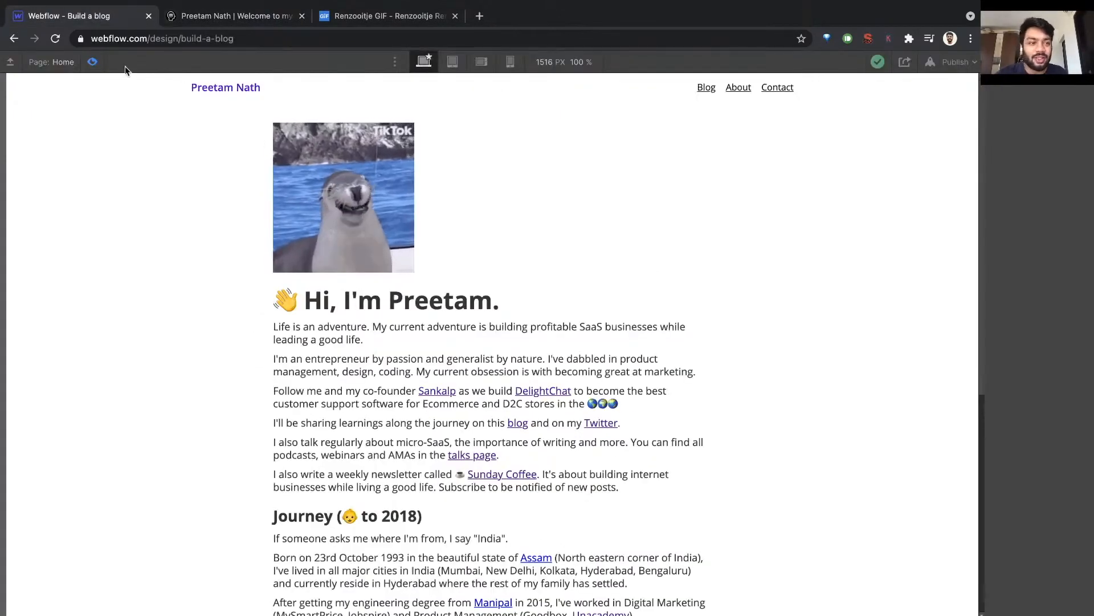
key(ctrl+shift+p)
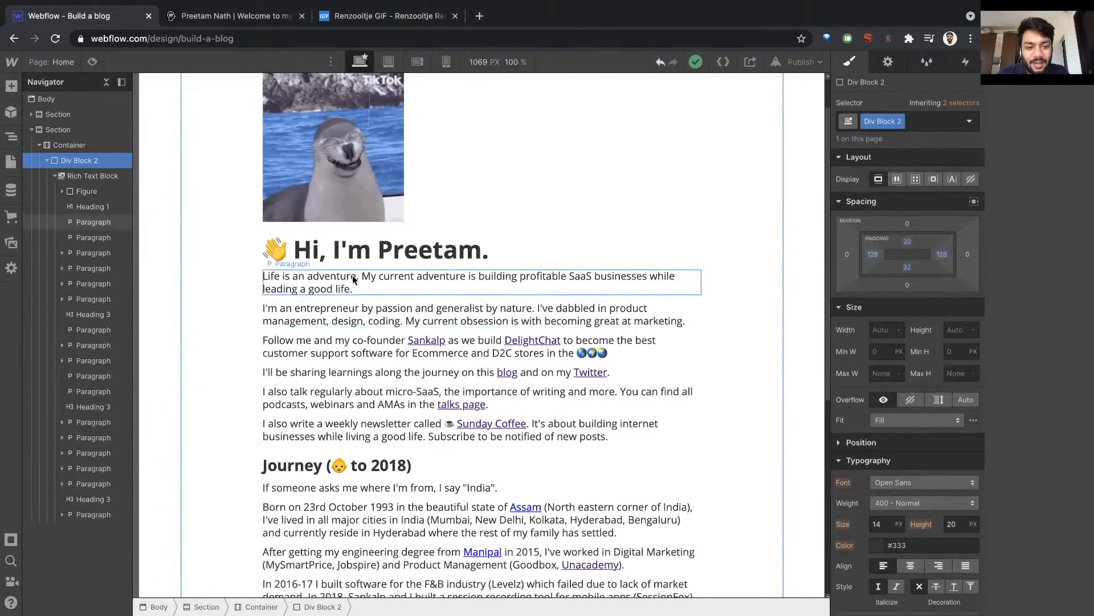
Step: Set the line height of the rich text's All Paragraphs tag to 24 px
click(308, 282)
click(903, 121)
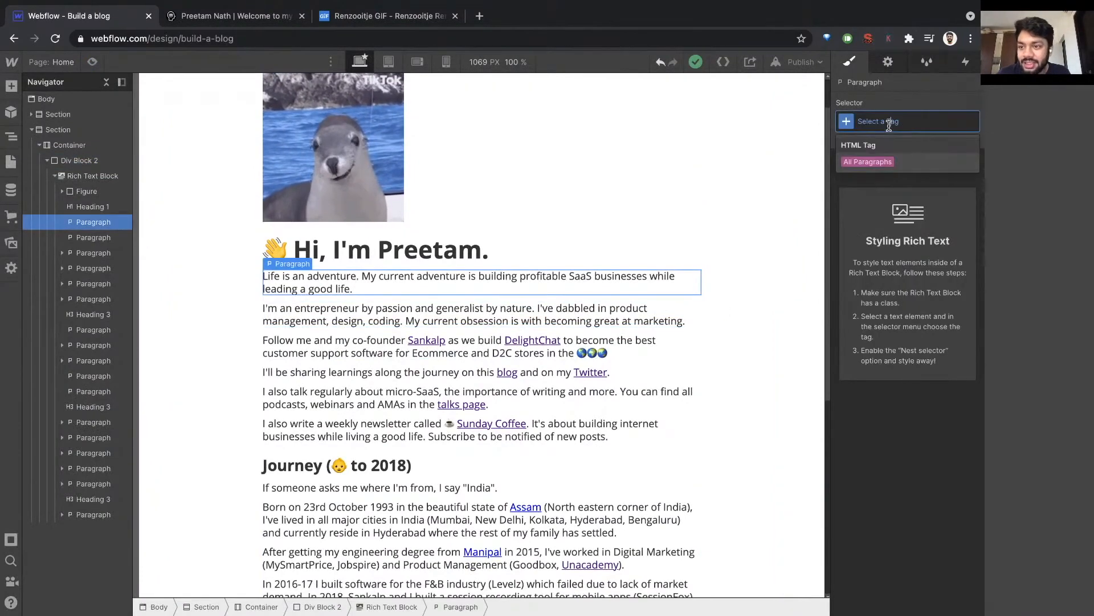
click(867, 162)
scroll(872, 342, down, 5)
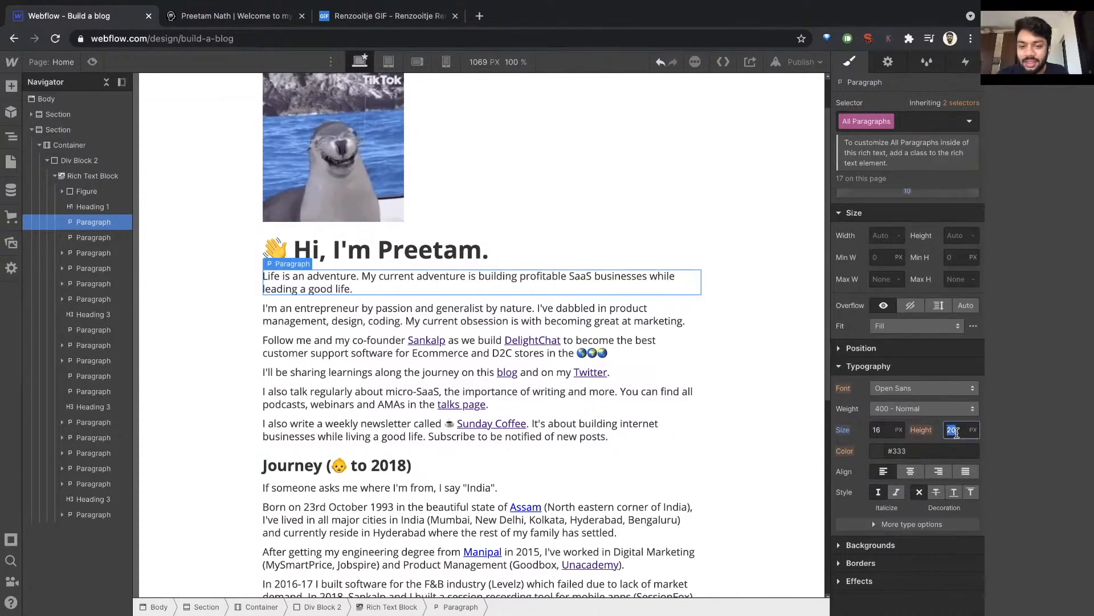
text(22)
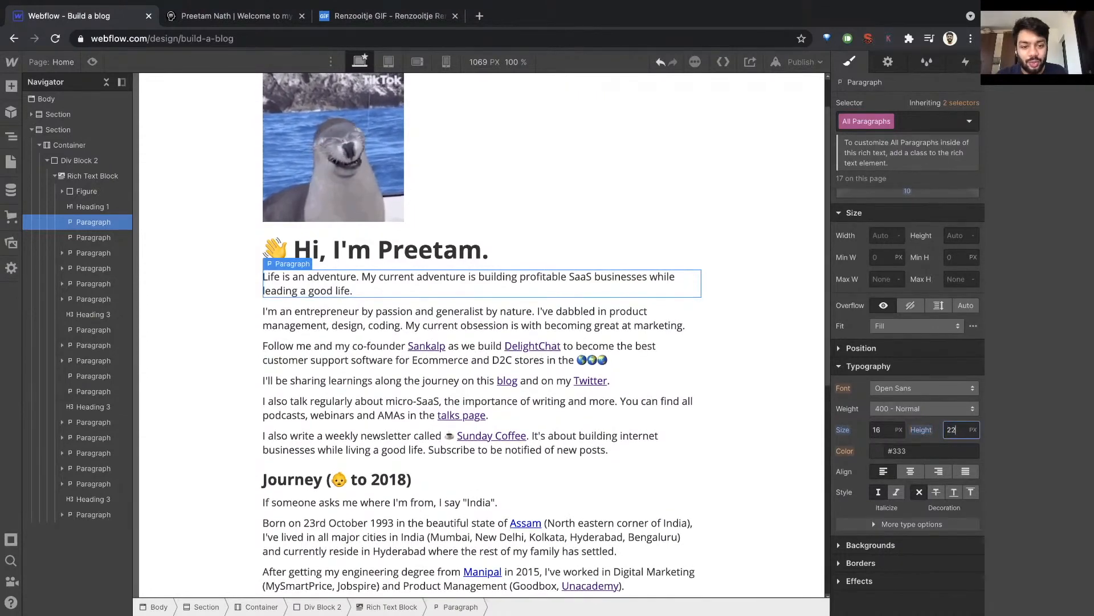
key(Up)
key(Up)
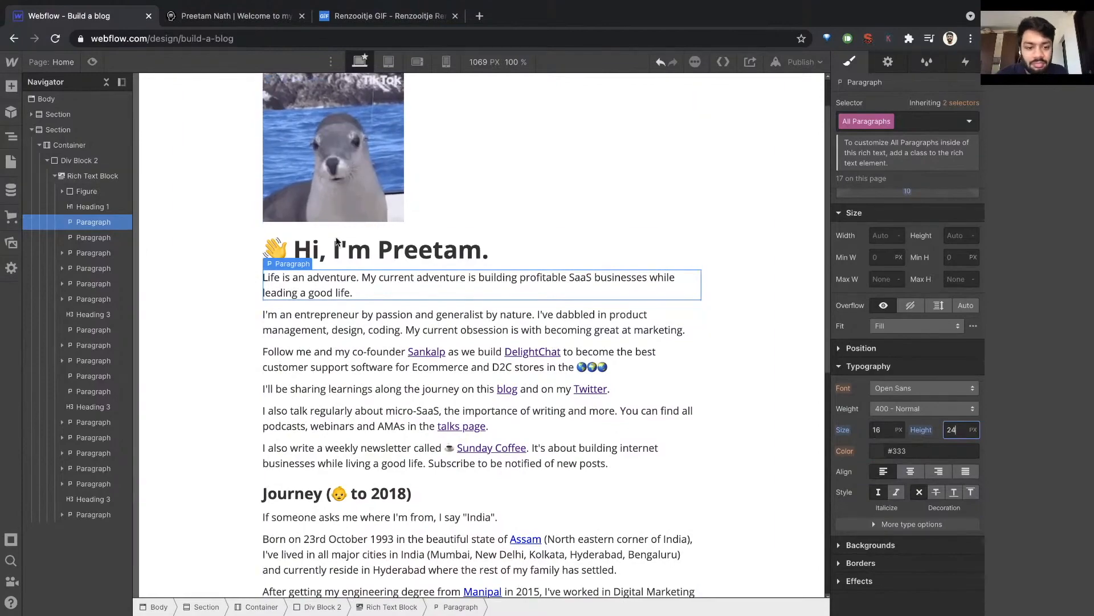
Step: Preview the whole desktop page and compare its paragraph line spacing with the existing website, ending the preview
click(92, 61)
scroll(417, 206, down, 3)
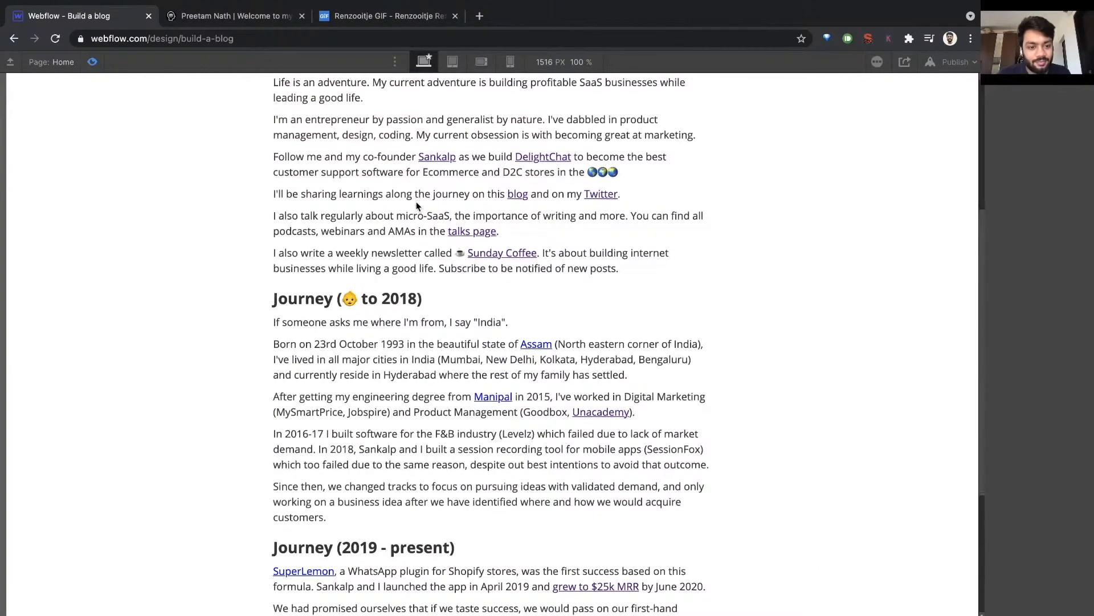
scroll(416, 207, down, 3)
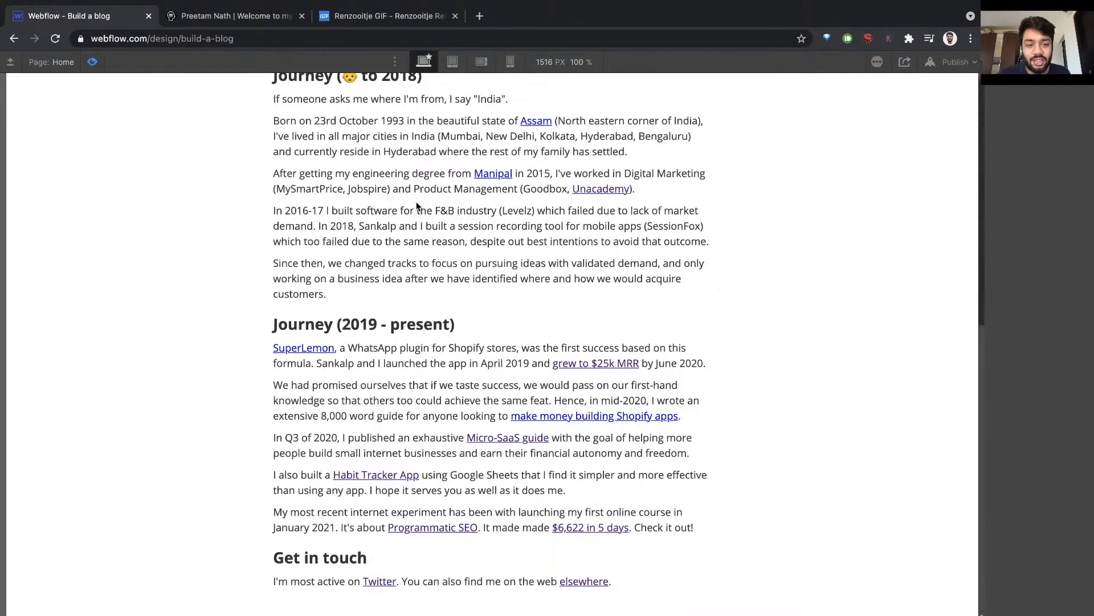
key(ctrl+Tab)
key(ctrl+shift+Tab)
scroll(416, 207, up, 7)
key(ctrl+Tab)
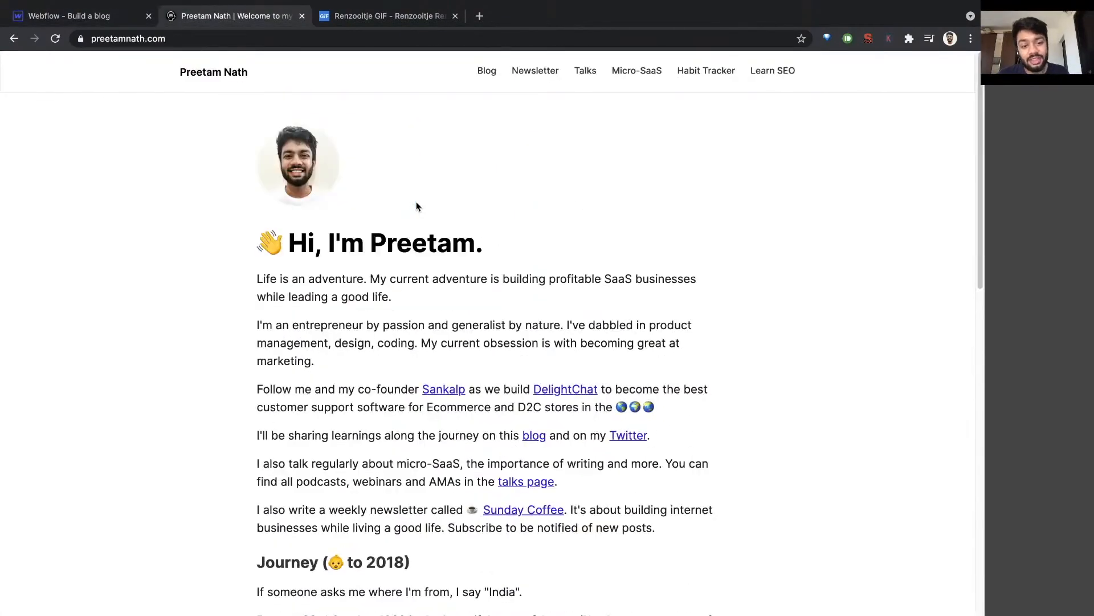
key(ctrl+shift+Tab)
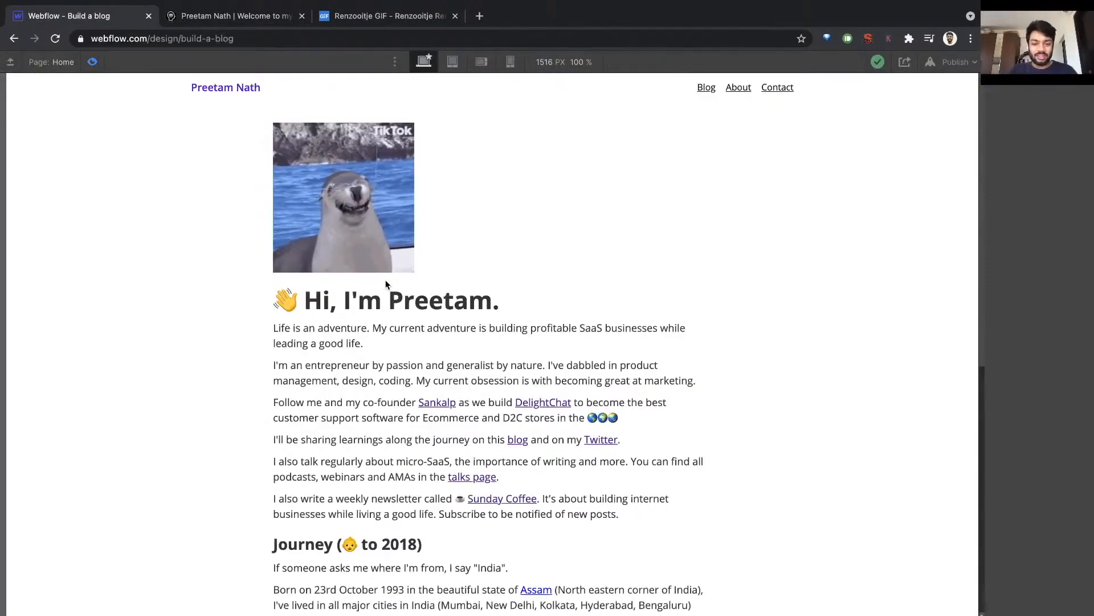
scroll(386, 284, down, 8)
scroll(385, 282, up, 8)
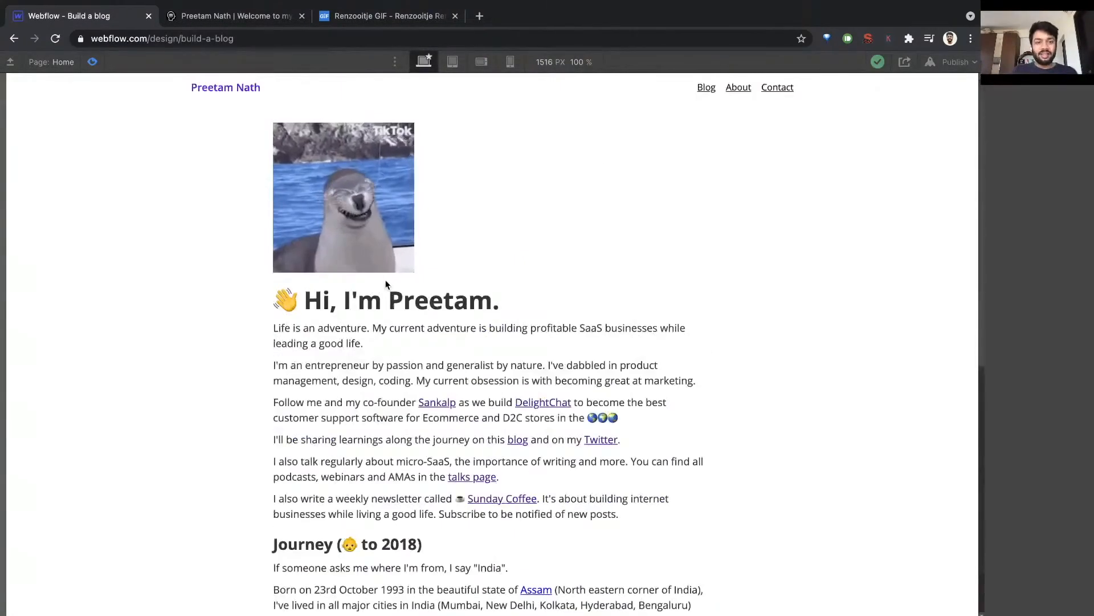
key(ctrl+Tab)
key(ctrl+shift+Tab)
click(93, 62)
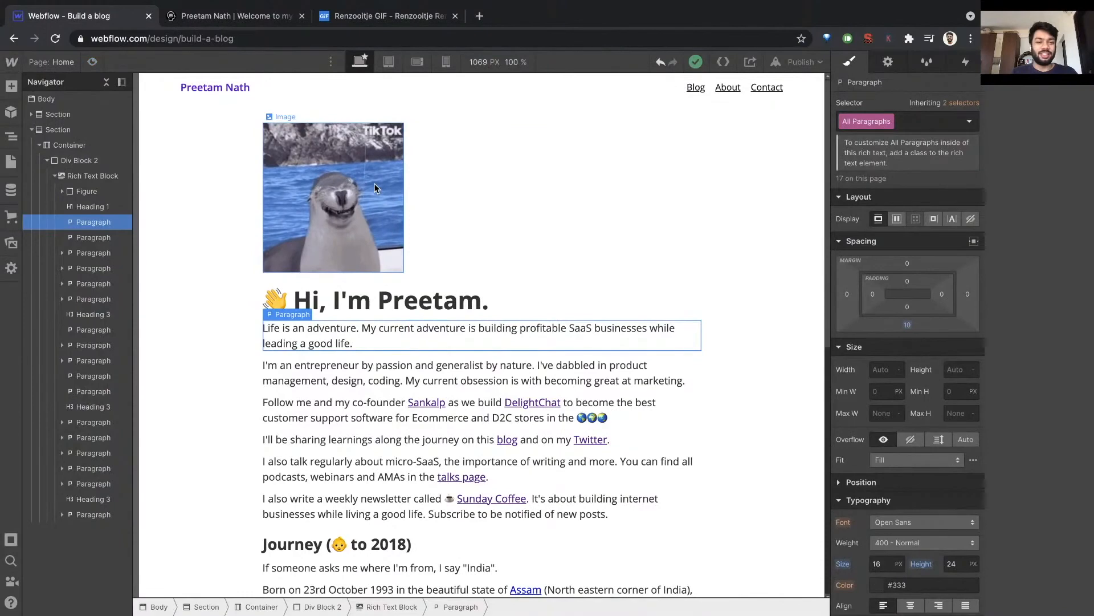
Step: Try bold formatting on "In 2016-17" in the rich text and open the Manipal link for editing, leaving nothing selected
scroll(292, 389, down, 5)
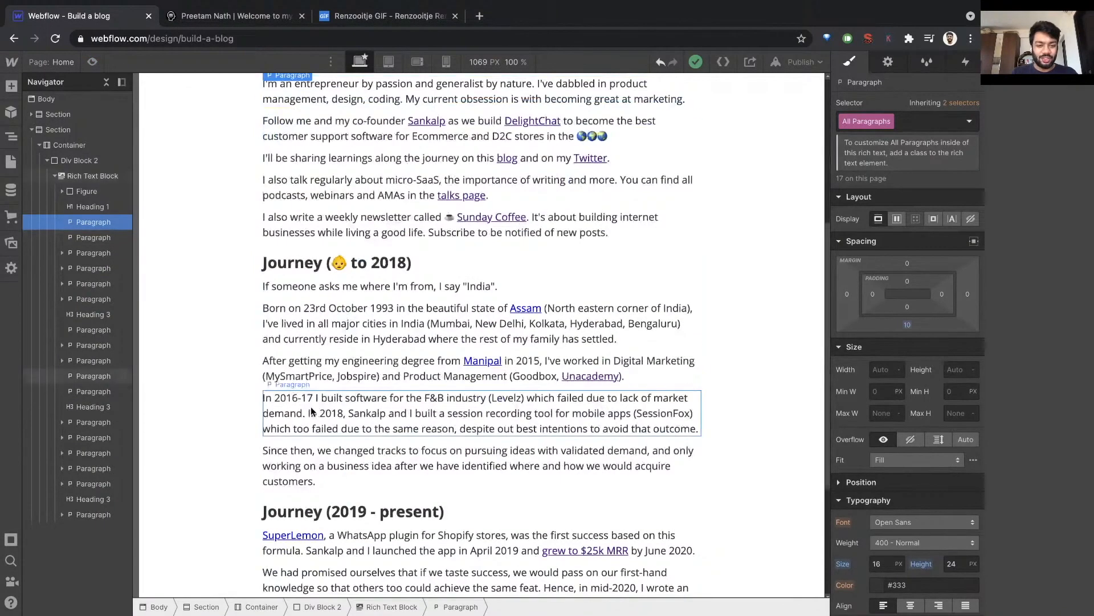
click(303, 402)
key(shift+Home)
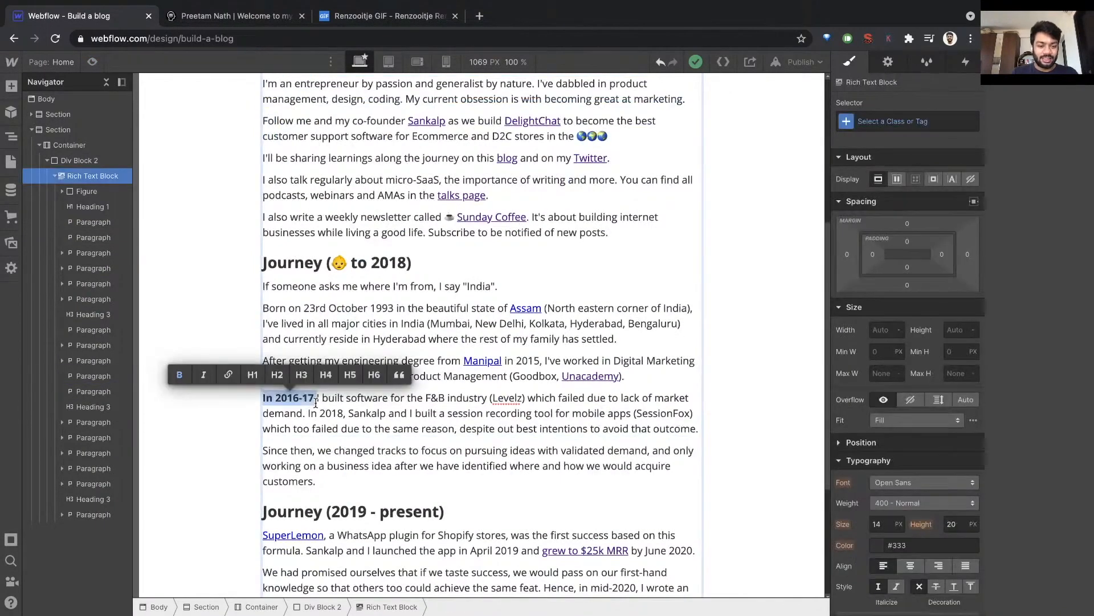
click(470, 360)
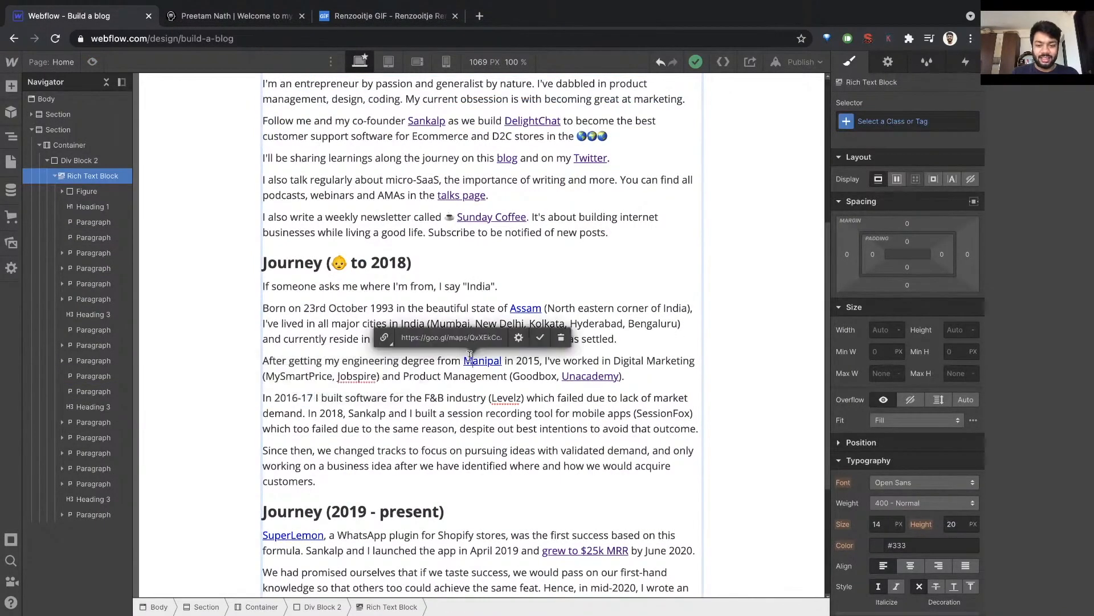
click(355, 414)
scroll(355, 413, up, 5)
scroll(355, 413, down, 4)
scroll(355, 414, down, 2)
scroll(371, 192, up, 7)
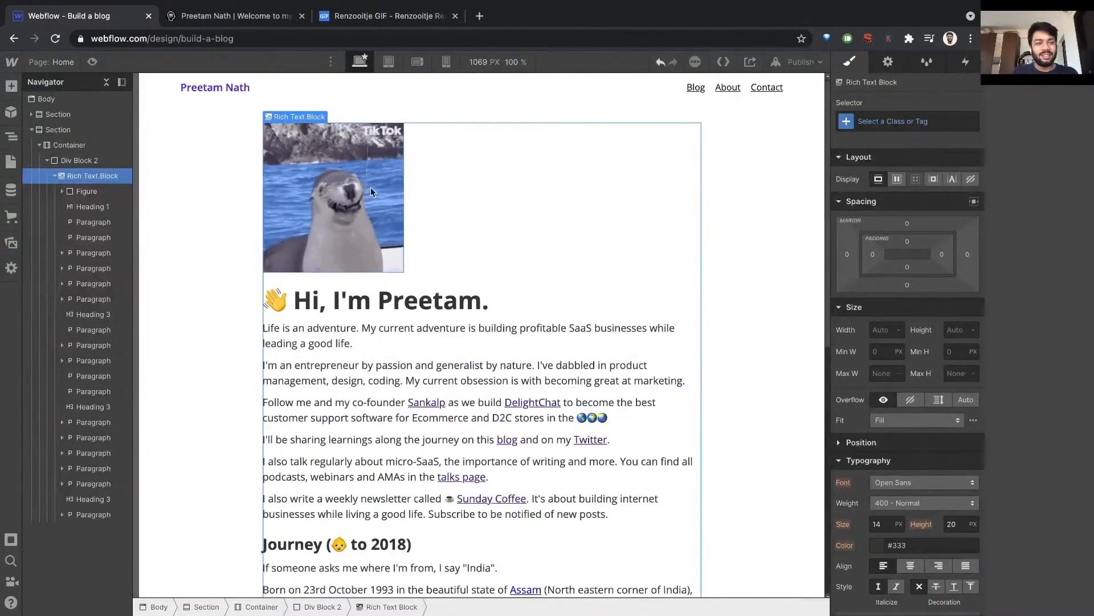
key(Escape)
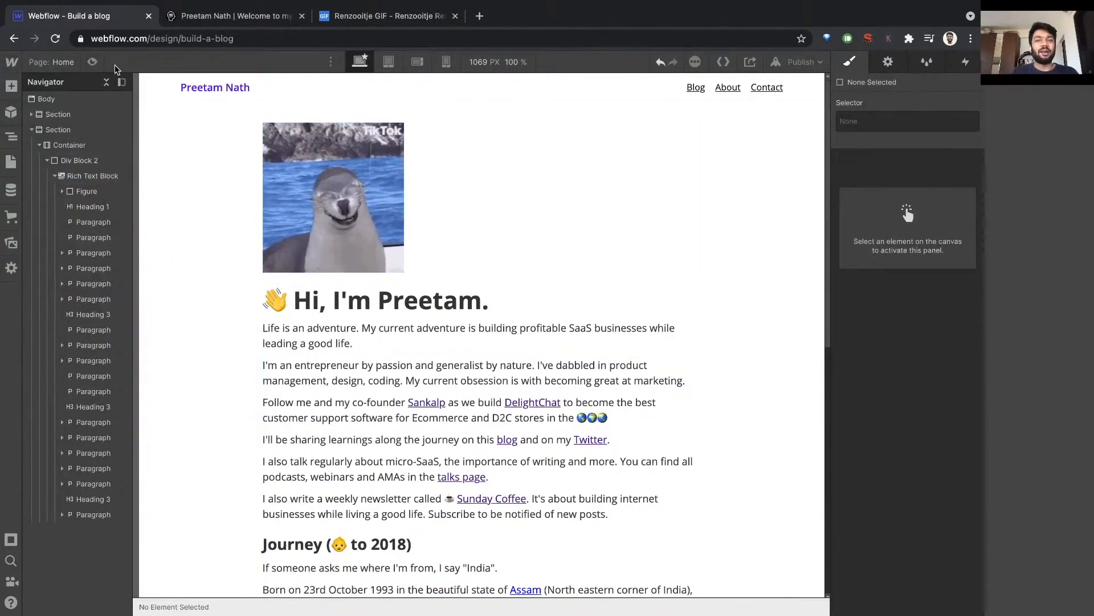
Step: Publish the site to build-a-blog.webflow.io, open the live page and look through it
click(803, 61)
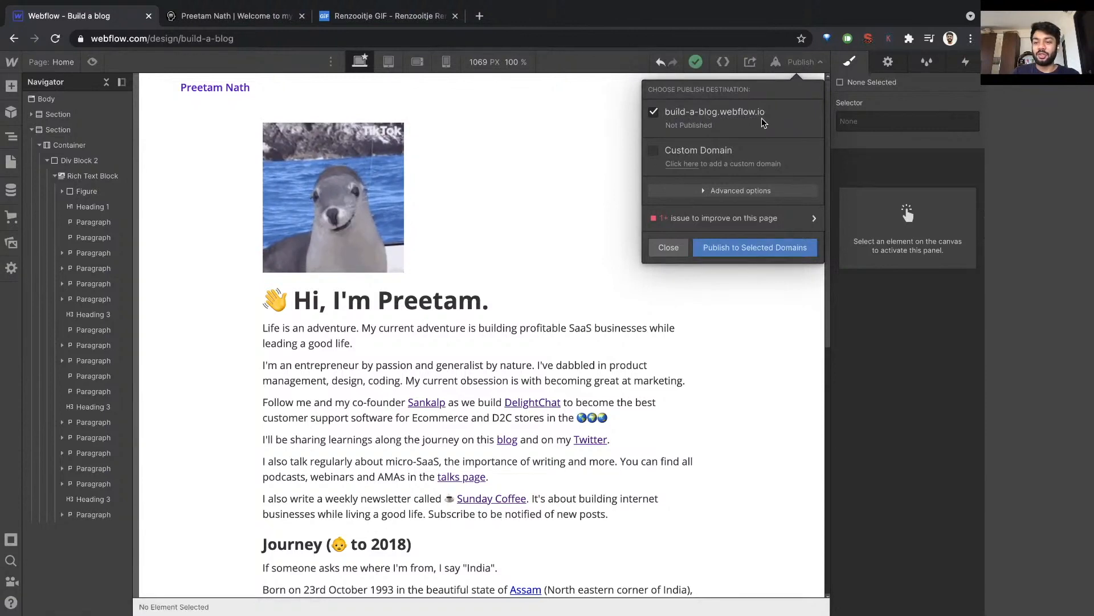
click(714, 248)
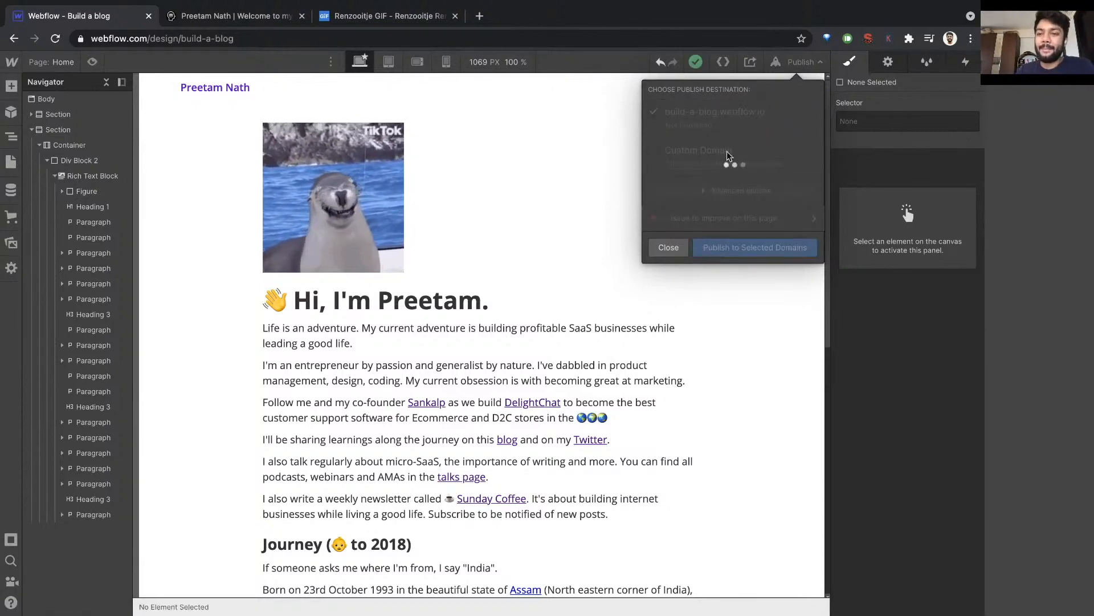
click(718, 111)
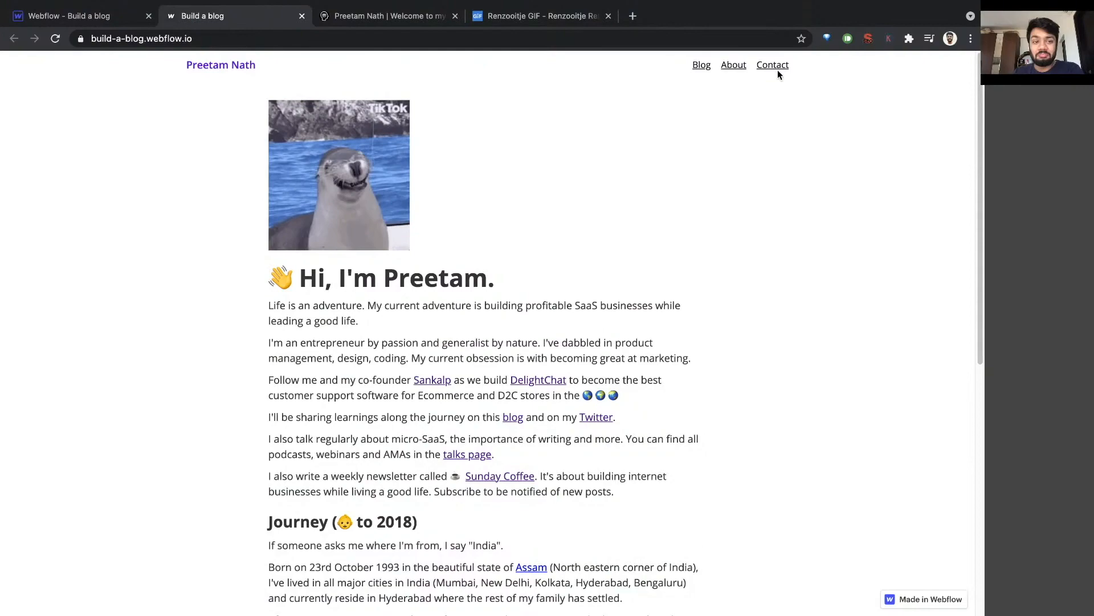
scroll(555, 170, down, 8)
scroll(542, 166, up, 8)
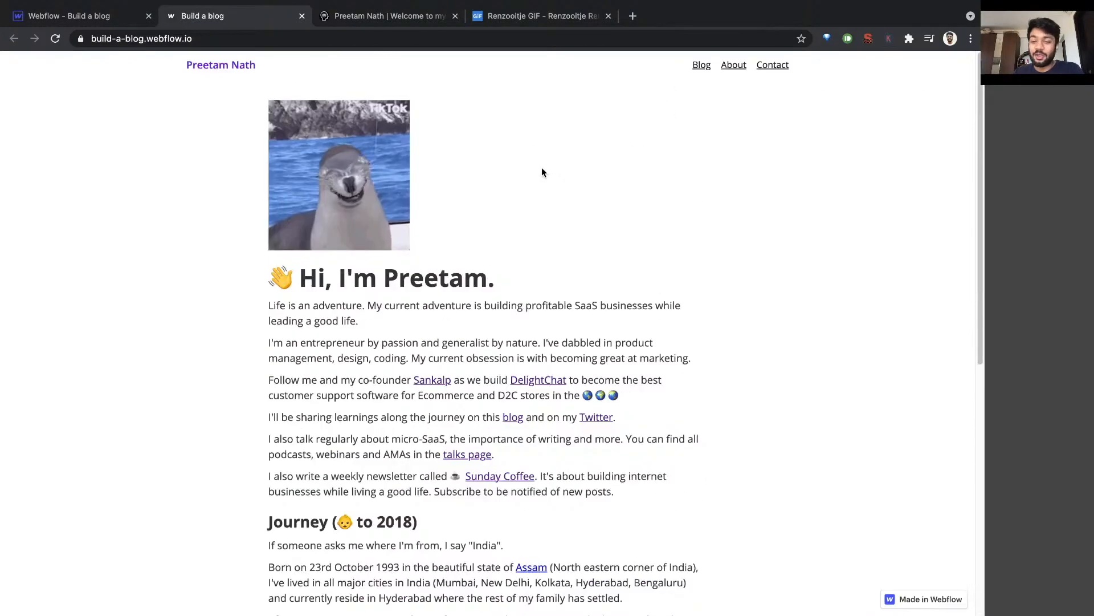